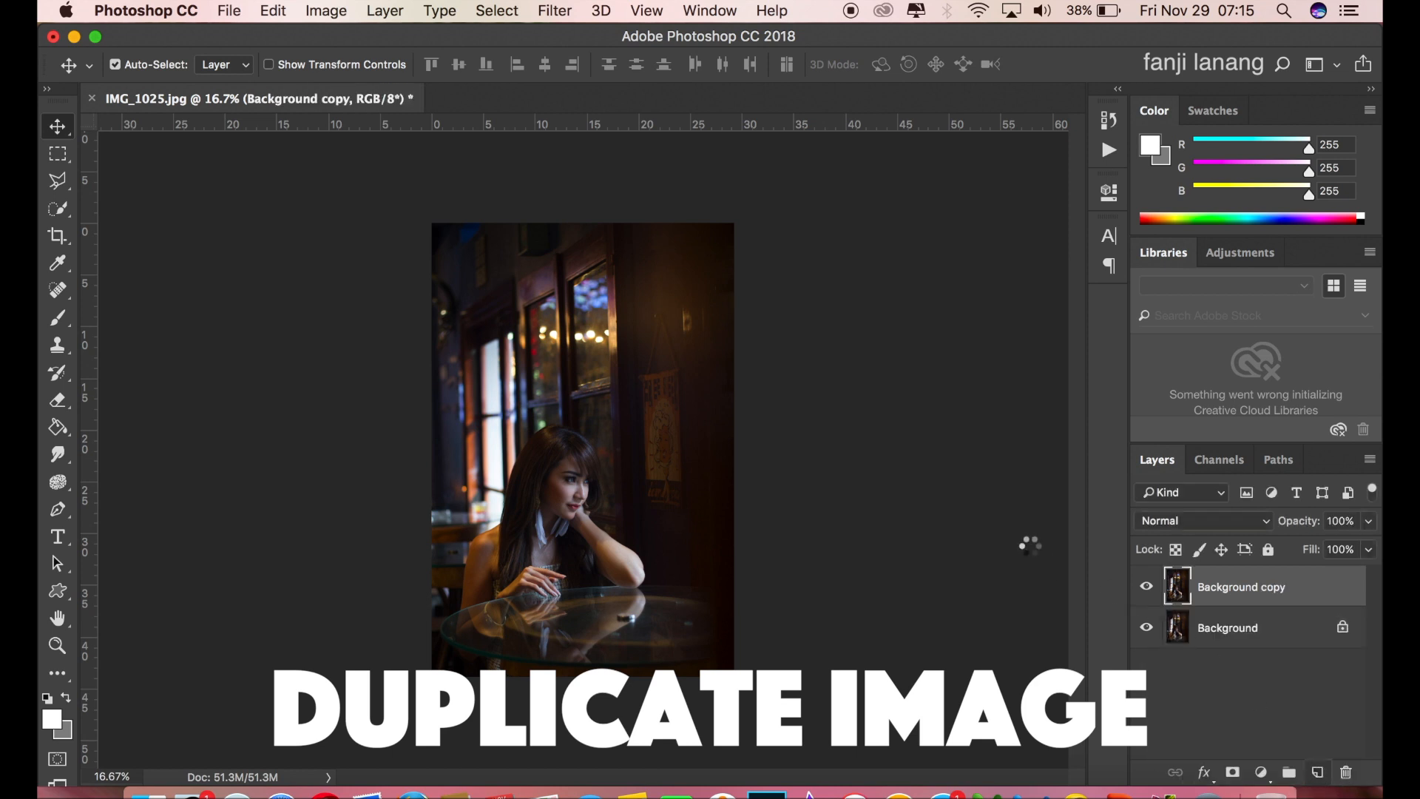
Open the Camera Raw Filter on the Background copy layer and set Temperature to -25 and Tint to -20
{"action": "key", "text": "super+plus"}
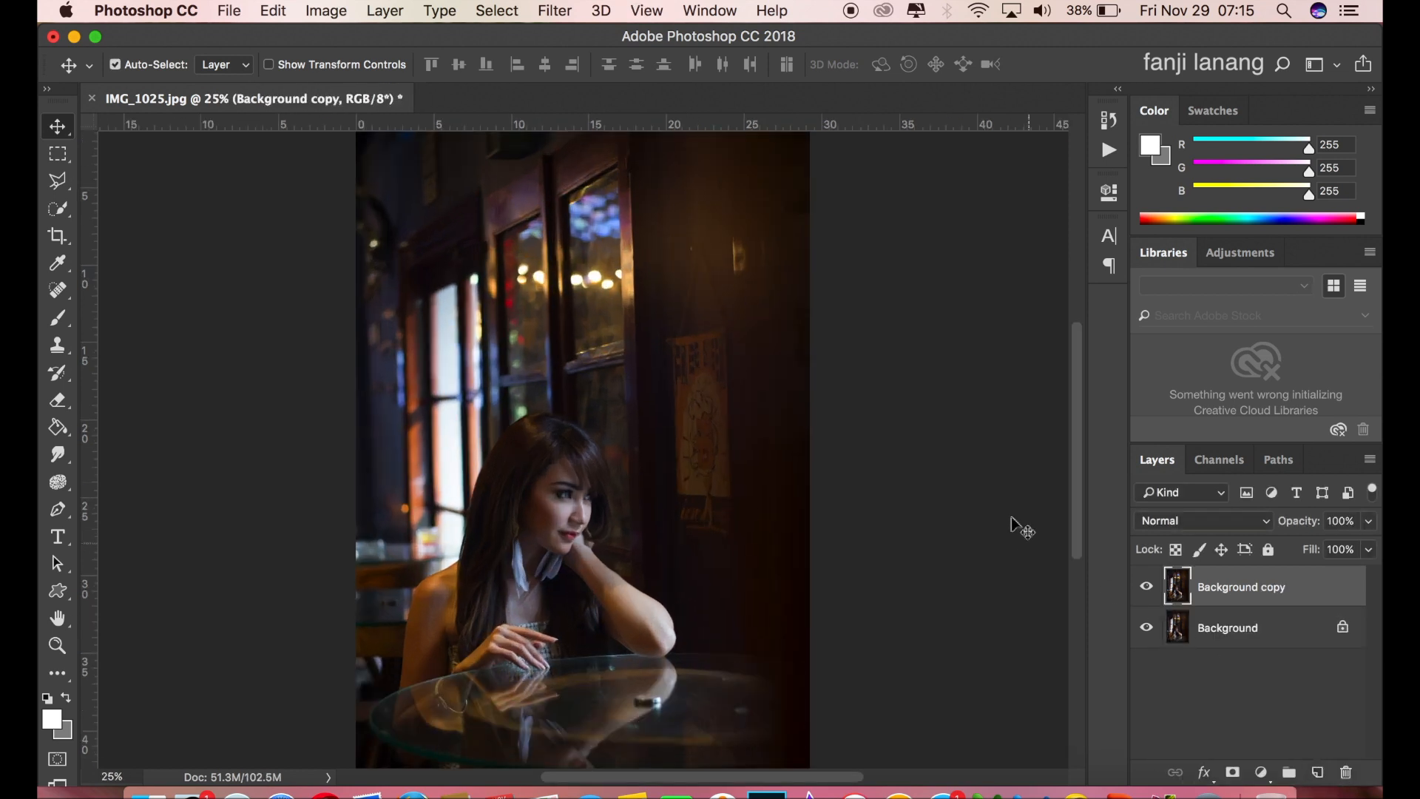
{"action": "left_click", "coordinate": [555, 11]}
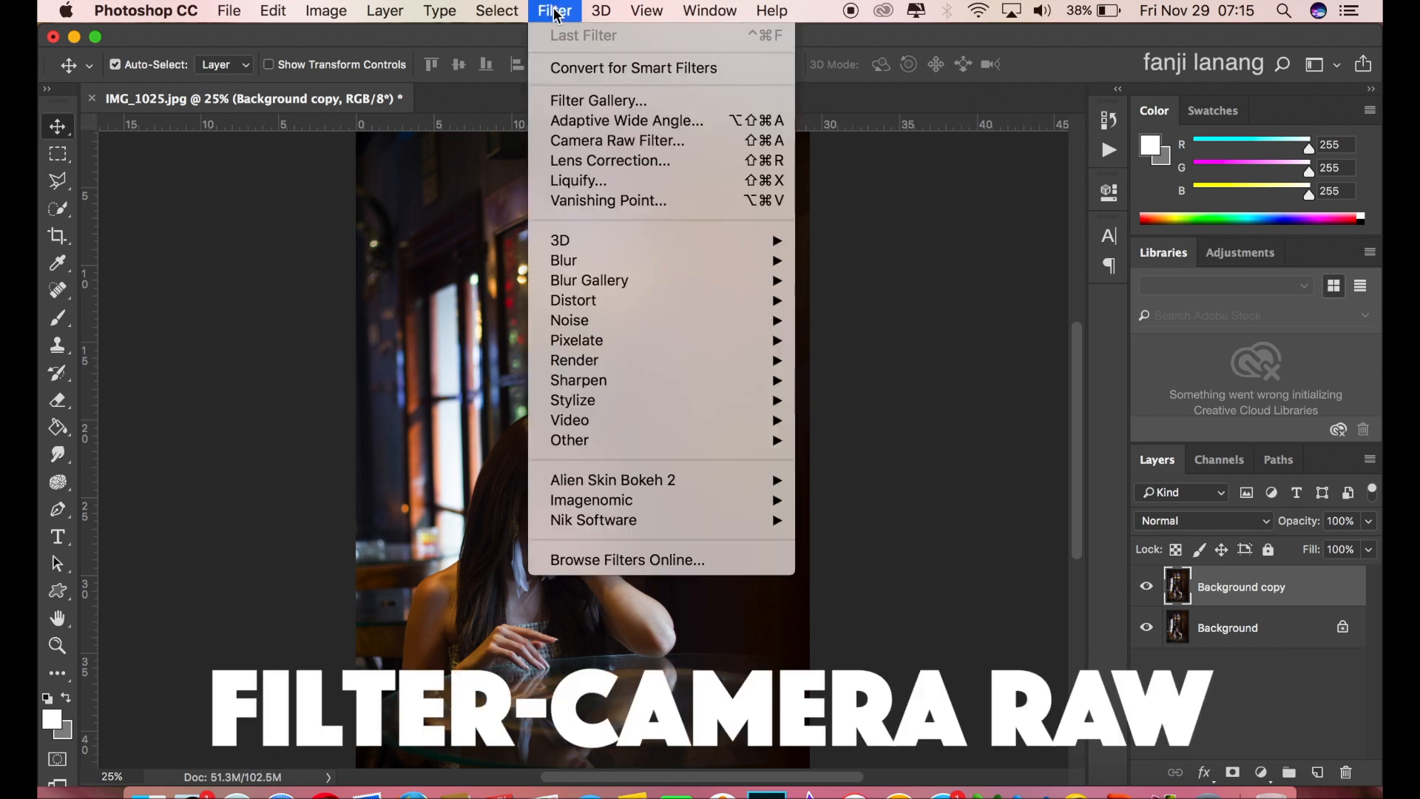
{"action": "left_click", "coordinate": [588, 142]}
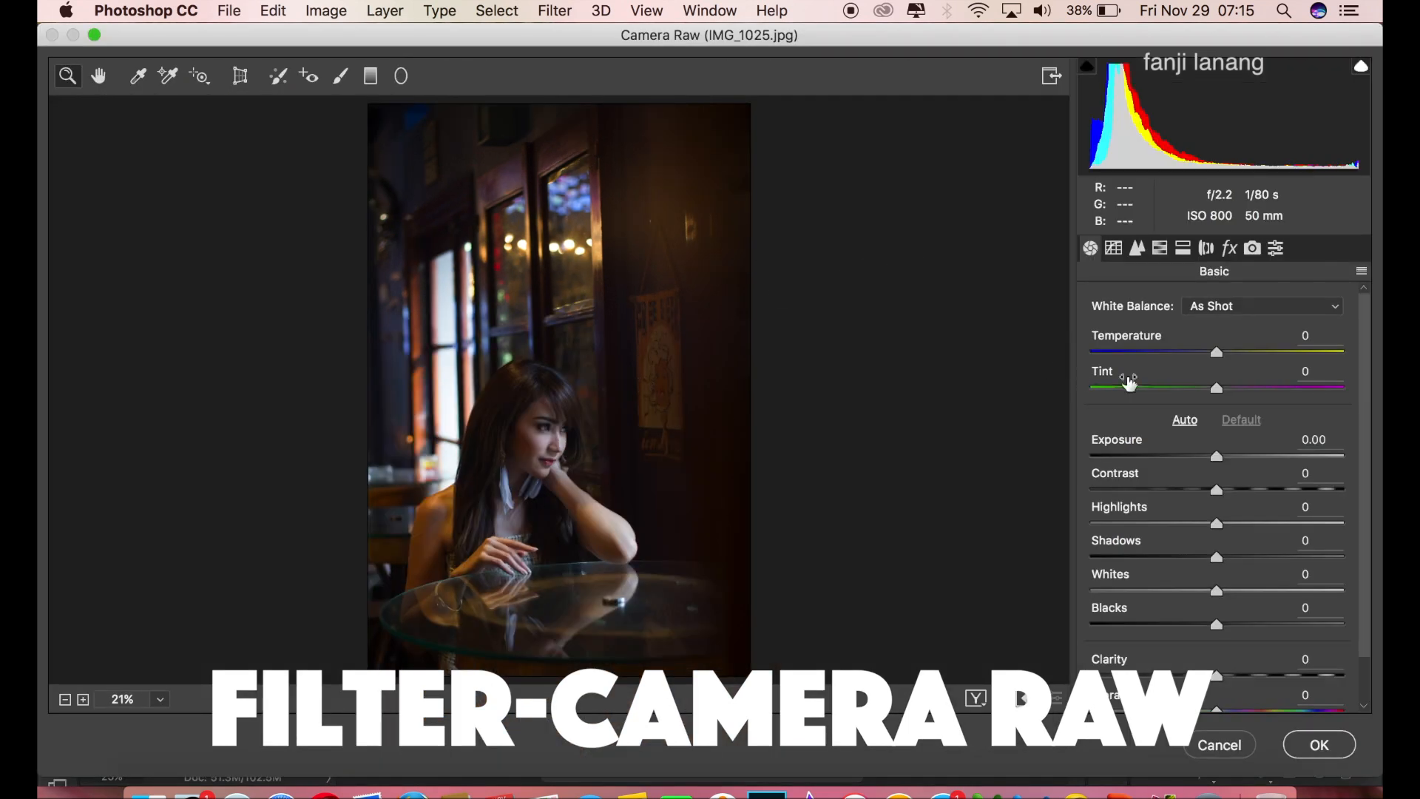
{"action": "left_click_drag", "start_coordinate": [1218, 356], "coordinate": [1193, 392]}
{"action": "left_click", "coordinate": [1198, 386]}
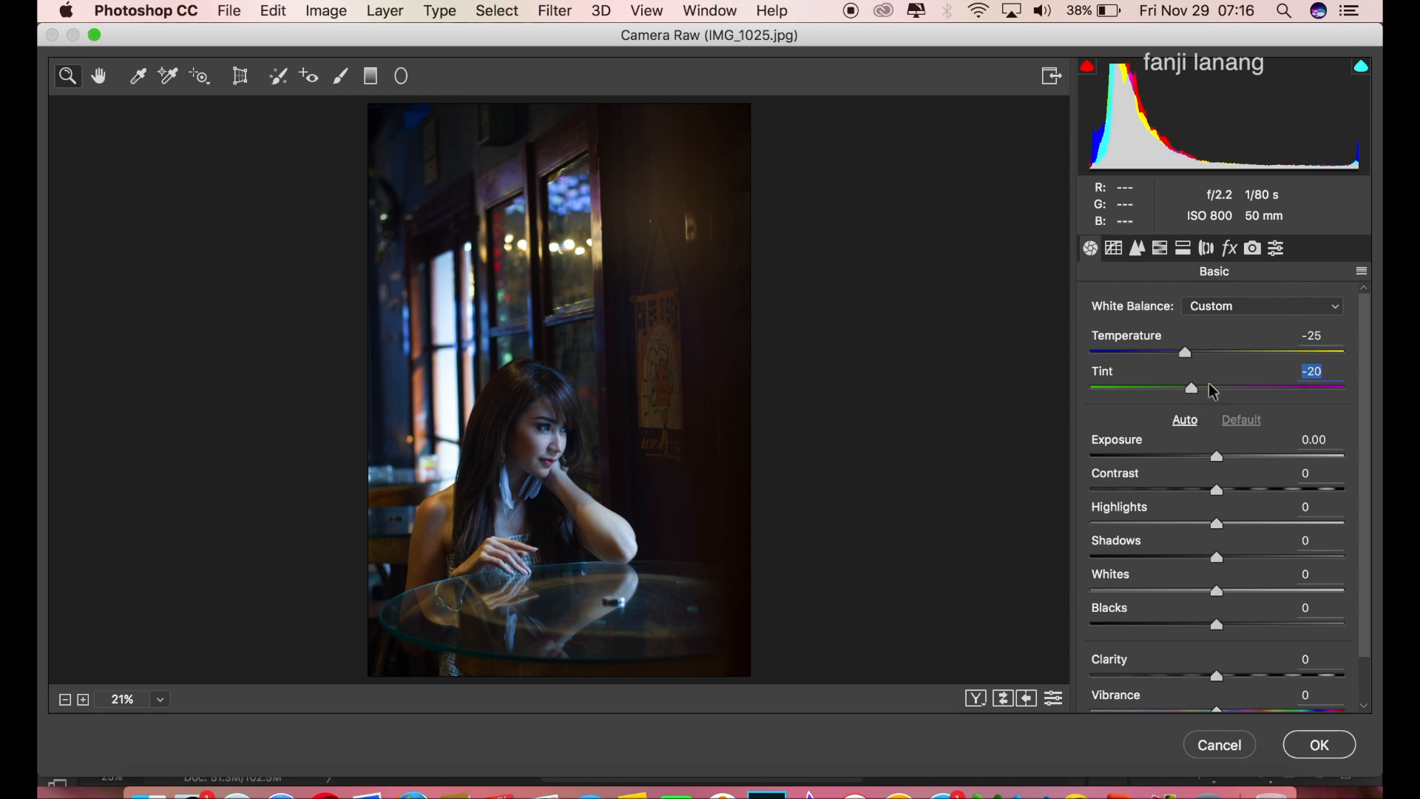
Set the basic tone values to Exposure +0.30, Contrast +10, Highlights -11, Shadows +70 and Clarity +10
{"action": "left_click_drag", "start_coordinate": [1228, 458], "coordinate": [1206, 534]}
{"action": "left_click", "coordinate": [1225, 497]}
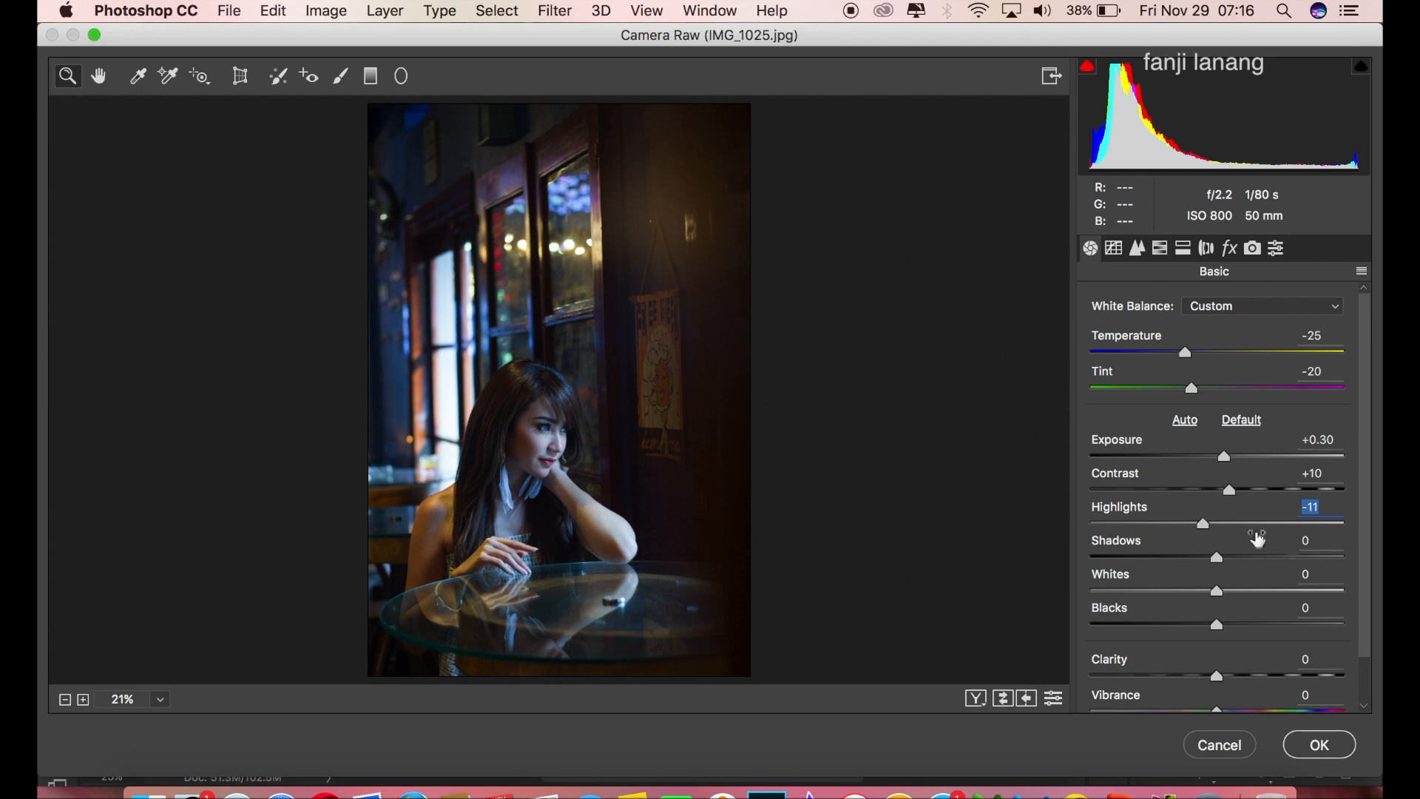
{"action": "left_click", "coordinate": [1282, 564]}
{"action": "left_click_drag", "start_coordinate": [1280, 564], "coordinate": [1310, 567]}
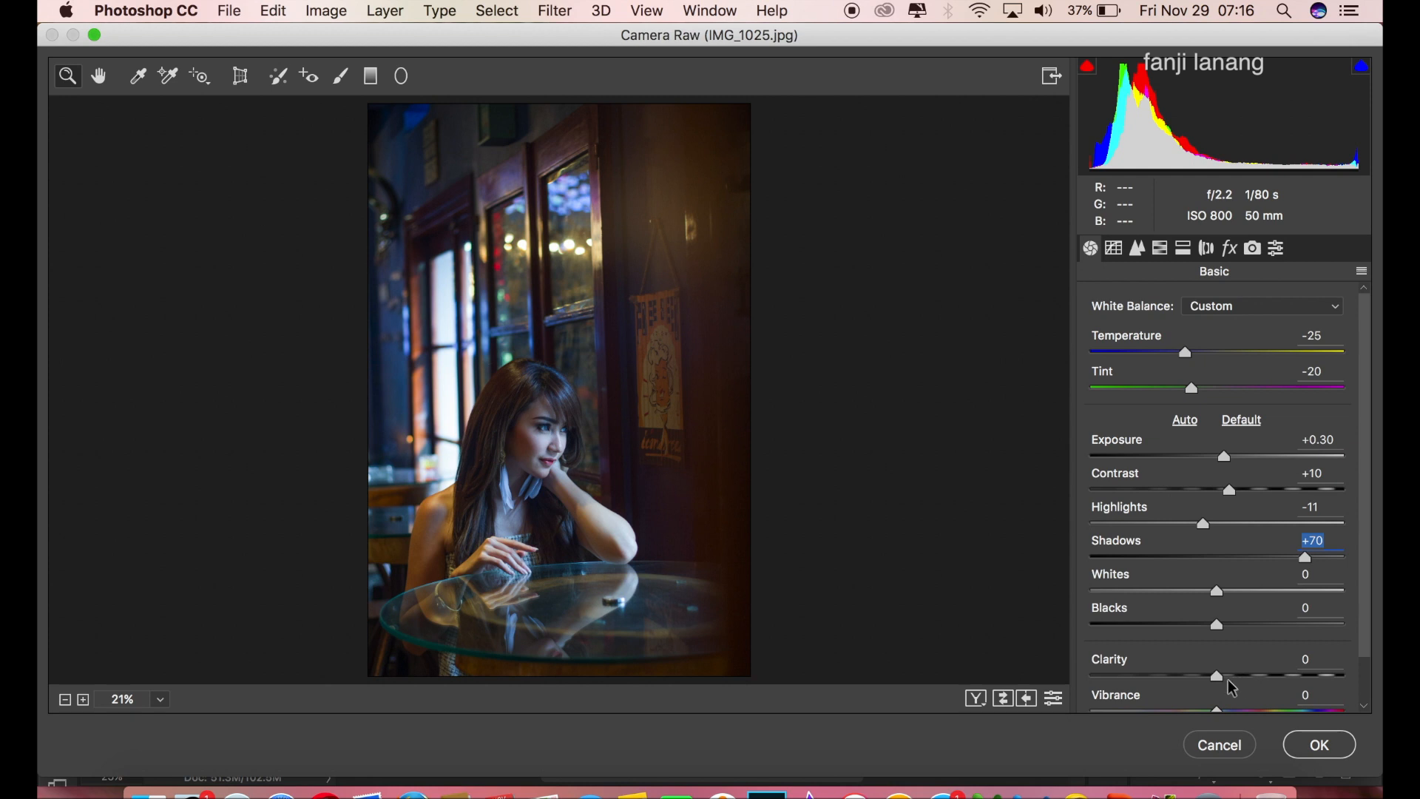
{"action": "left_click_drag", "start_coordinate": [1228, 686], "coordinate": [1232, 693]}
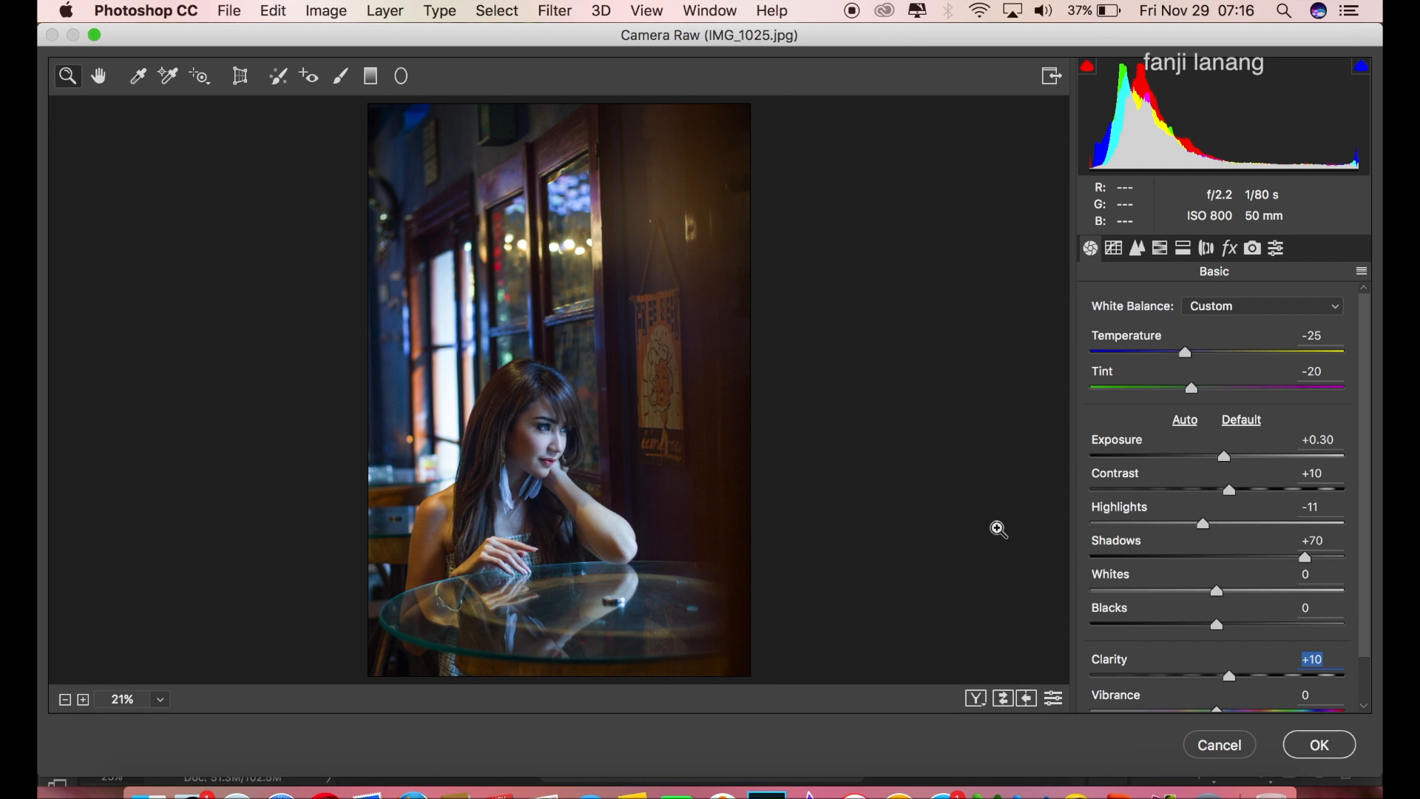
Shape the RGB point tone curve with lifted blacks, anchors at 63/64, 128/128 and 192/193, and the white point lowered to output 210
{"action": "left_click", "coordinate": [1113, 252]}
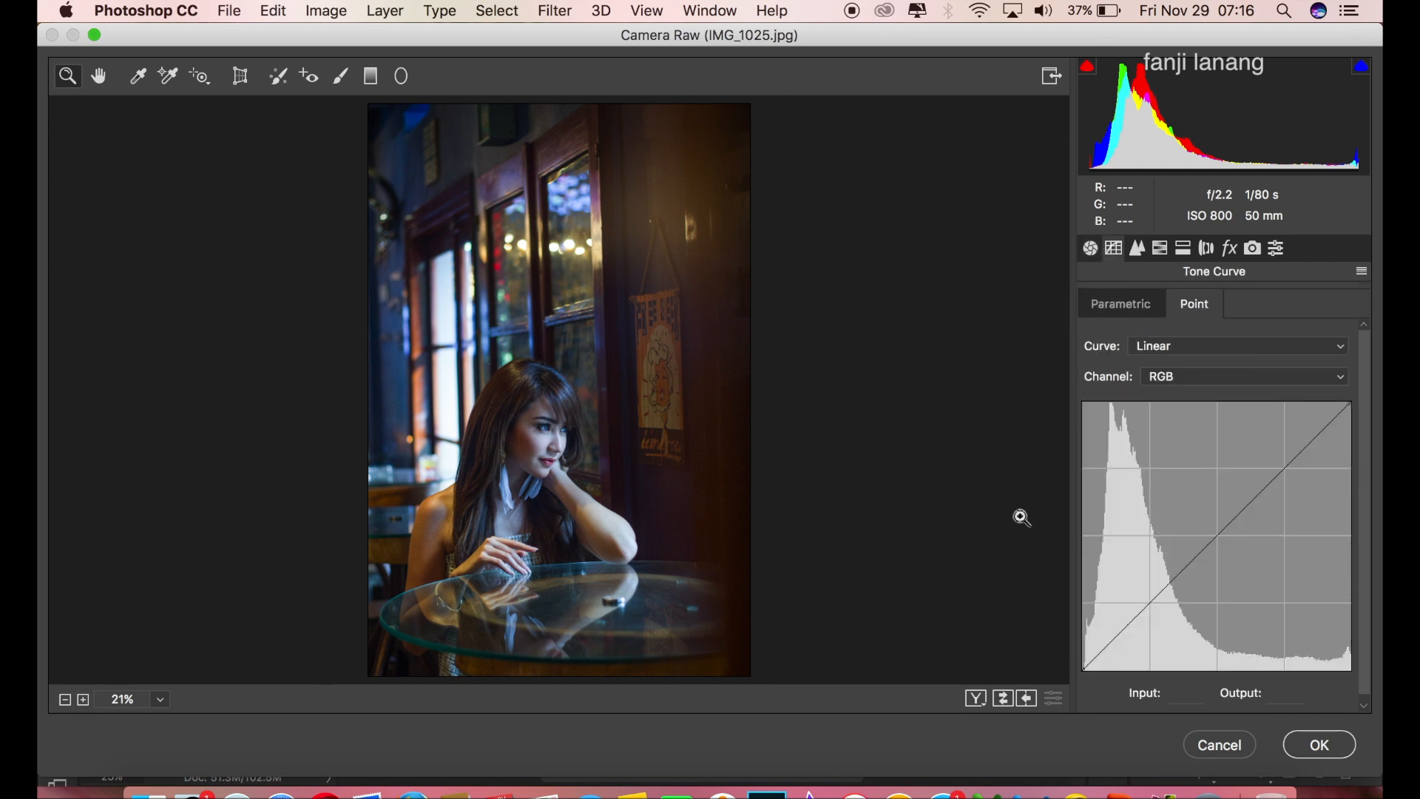
{"action": "left_click_drag", "start_coordinate": [1084, 669], "coordinate": [1148, 603]}
{"action": "left_click", "coordinate": [1109, 629]}
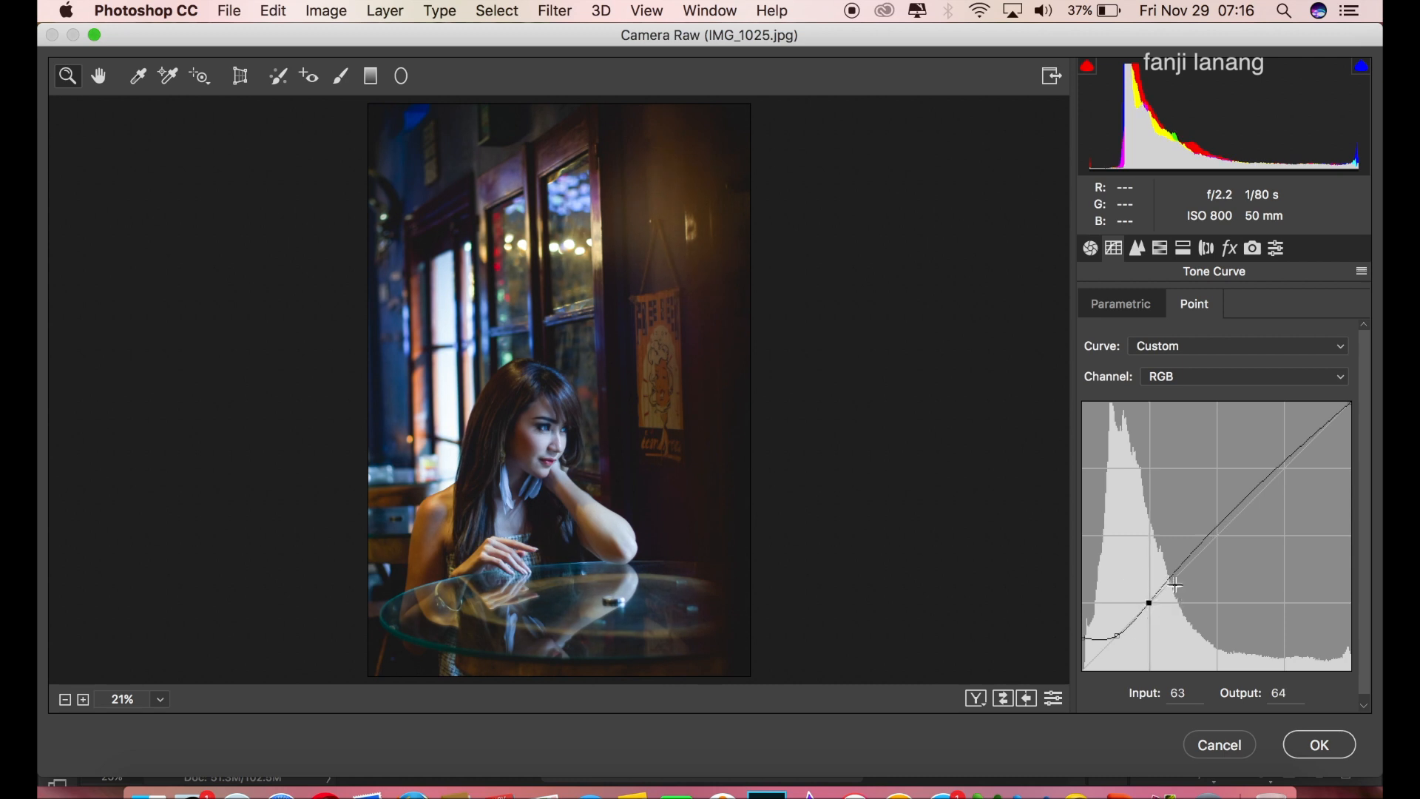
{"action": "left_click_drag", "start_coordinate": [1207, 547], "coordinate": [1218, 535]}
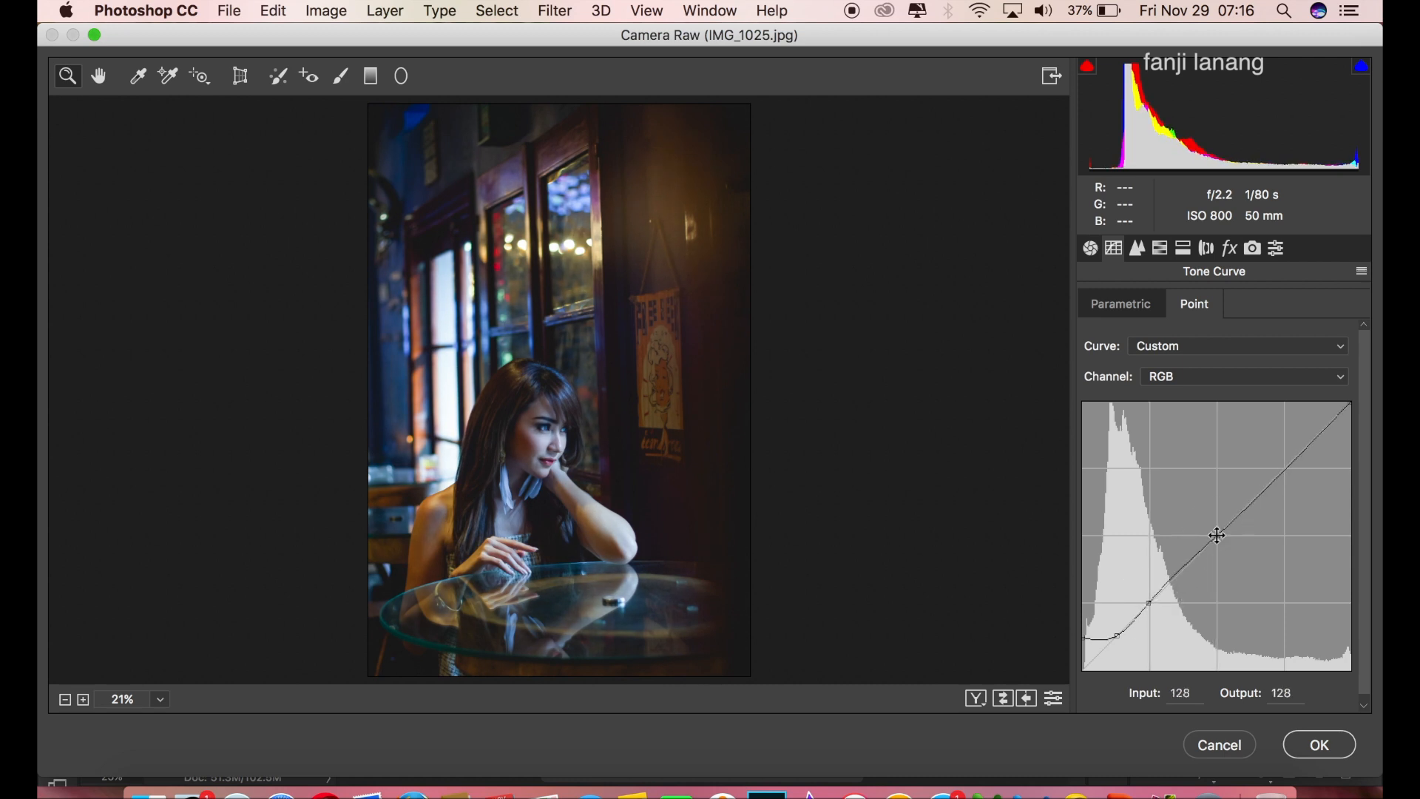
{"action": "left_click_drag", "start_coordinate": [1346, 409], "coordinate": [1284, 466]}
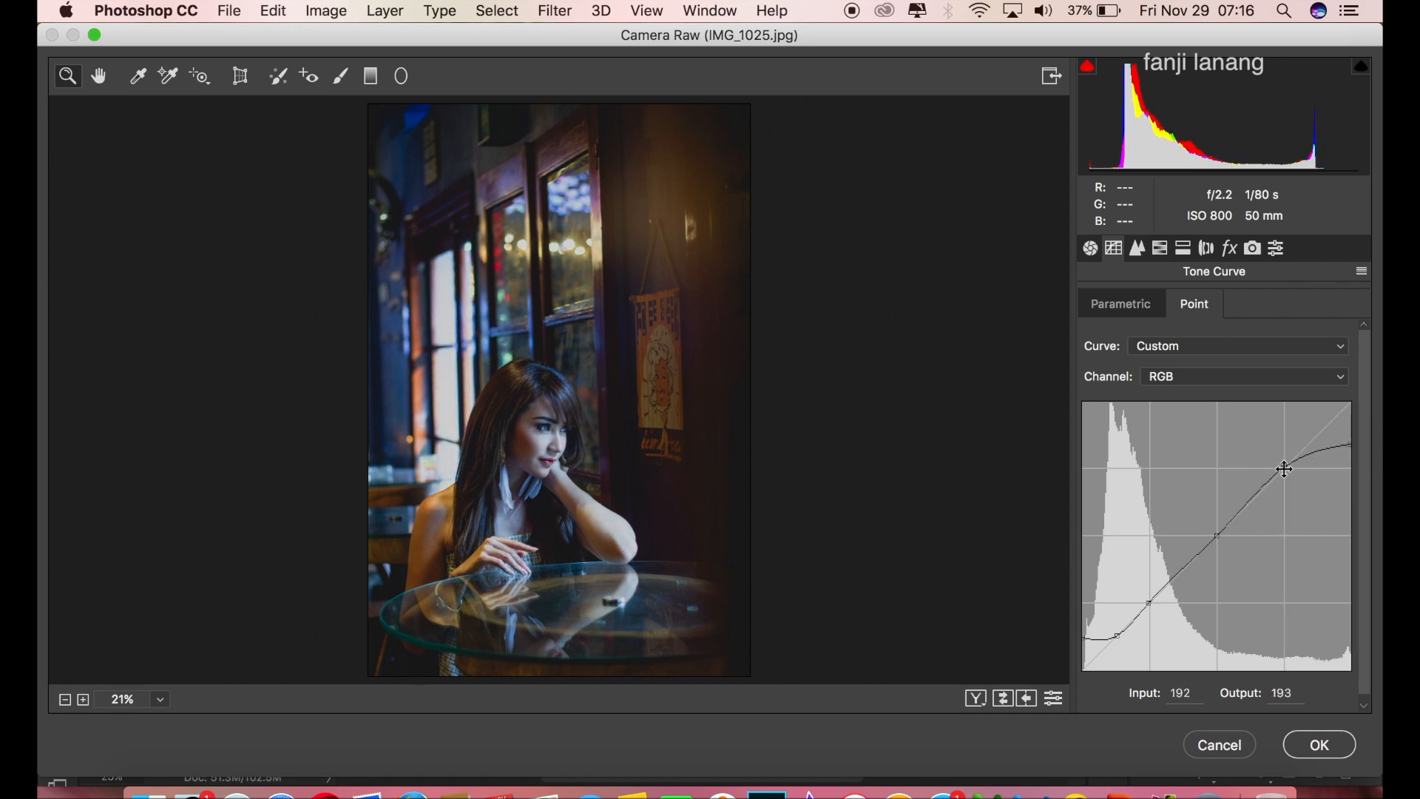
{"action": "left_click", "coordinate": [1350, 446]}
{"action": "left_click_drag", "start_coordinate": [1352, 448], "coordinate": [1352, 449]}
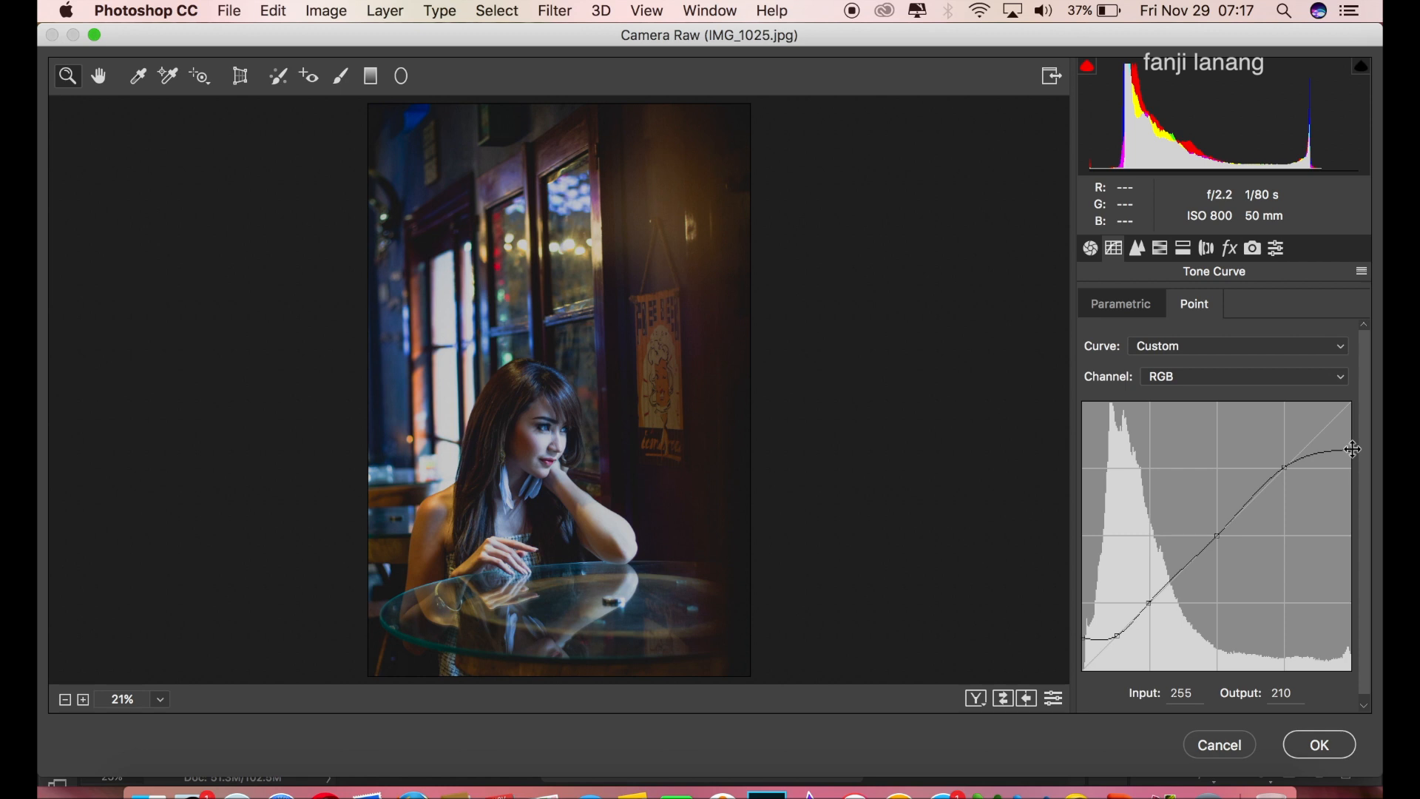
Adjust the HSL hues to Oranges +25, Yellows -30, Greens +8, Aquas +30 and Blues -20
{"action": "left_click", "coordinate": [1138, 249]}
{"action": "left_click", "coordinate": [1160, 249]}
{"action": "left_click", "coordinate": [1111, 336]}
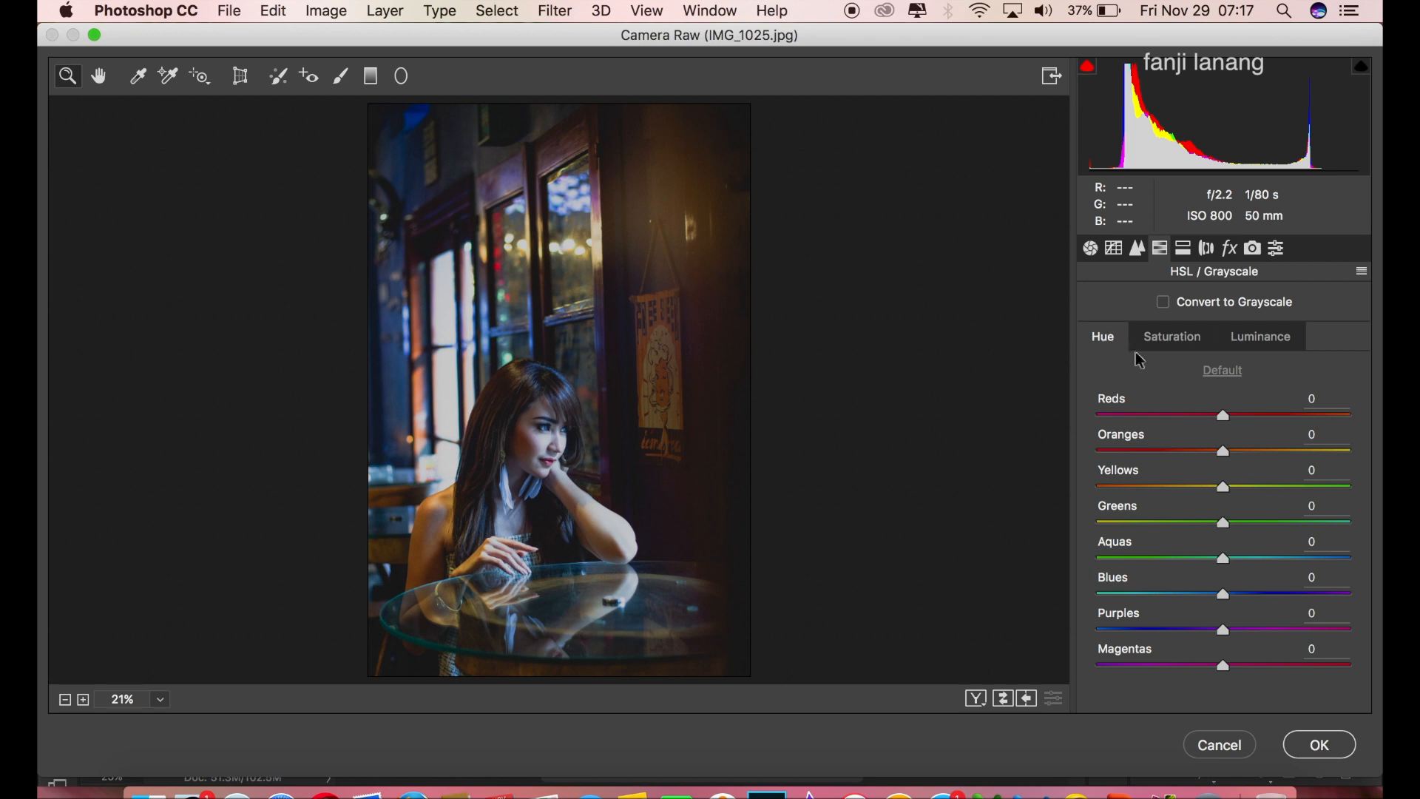
{"action": "left_click_drag", "start_coordinate": [1247, 452], "coordinate": [1252, 450]}
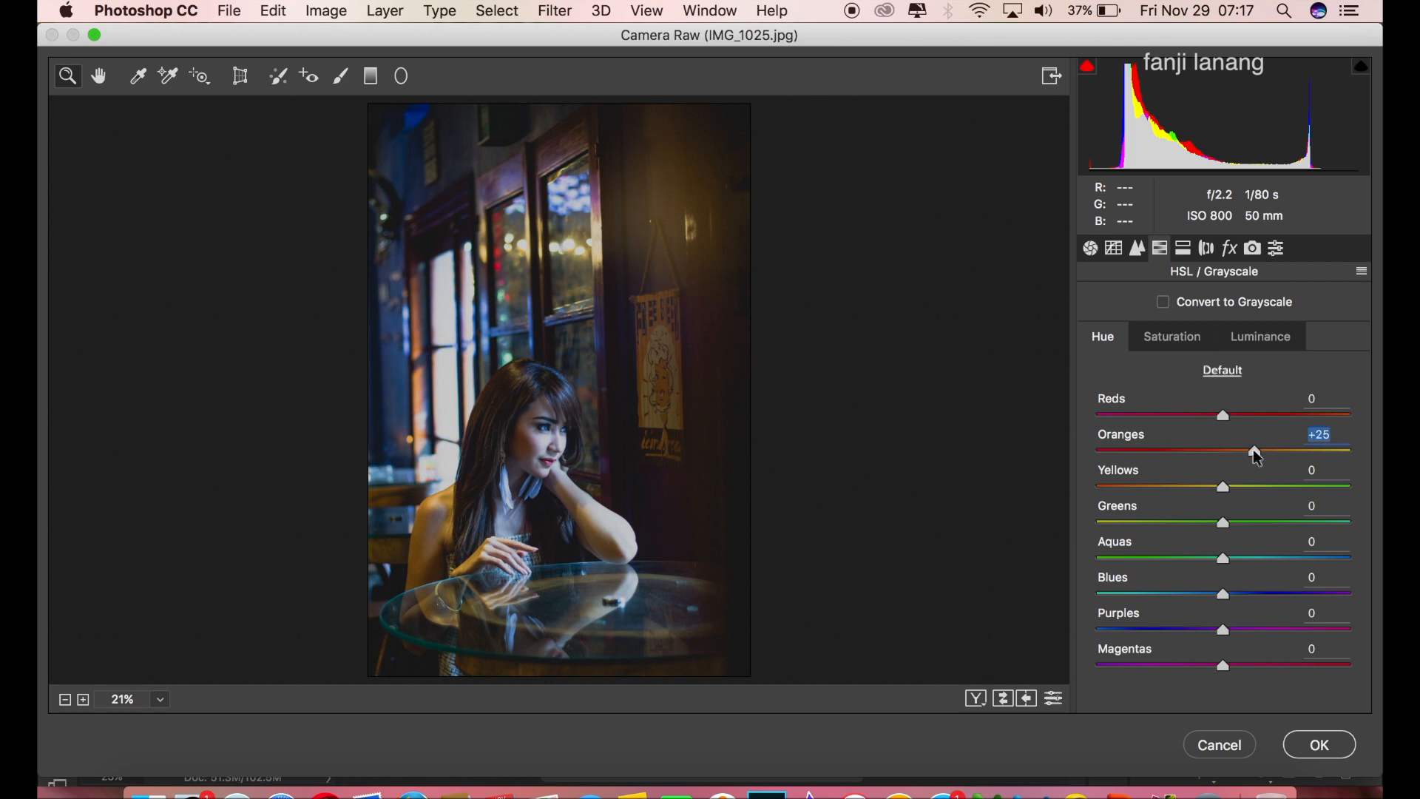
{"action": "left_click_drag", "start_coordinate": [1188, 485], "coordinate": [1185, 491]}
{"action": "left_click_drag", "start_coordinate": [1231, 521], "coordinate": [1233, 522]}
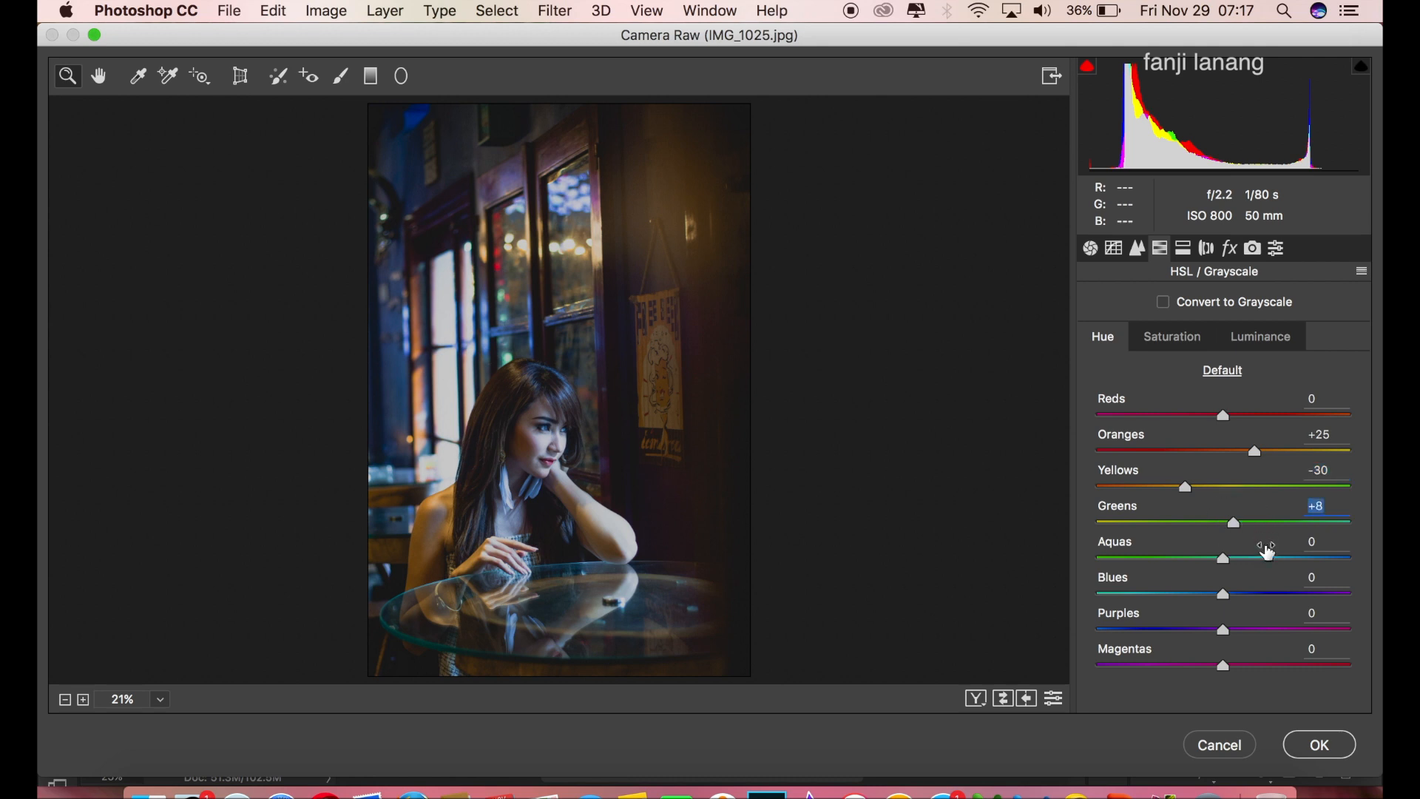
{"action": "left_click_drag", "start_coordinate": [1257, 552], "coordinate": [1262, 553]}
{"action": "left_click_drag", "start_coordinate": [1198, 592], "coordinate": [1198, 594]}
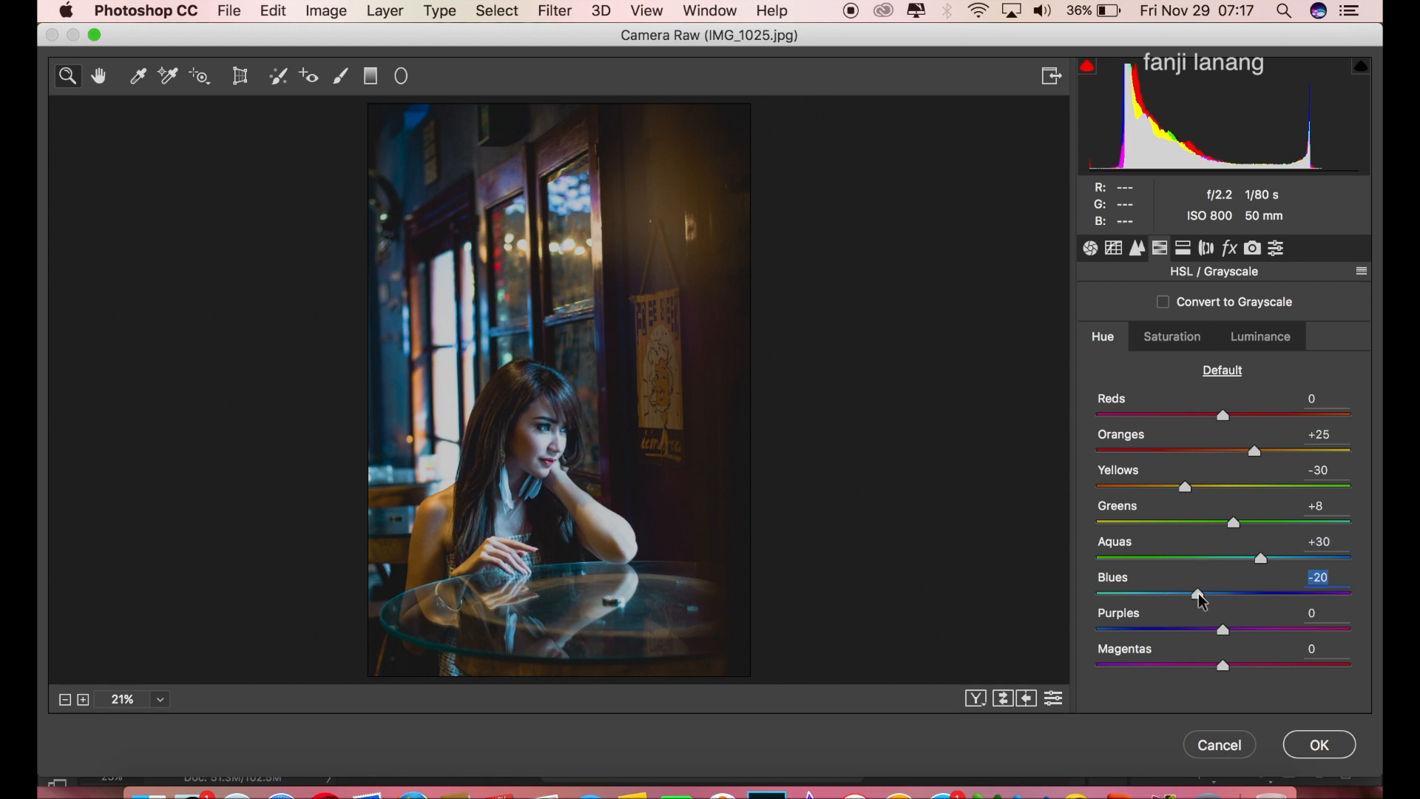
Raise the HSL saturation to Oranges +30, Yellows +30, Aquas +40 and Blues +30
{"action": "left_click", "coordinate": [1199, 344]}
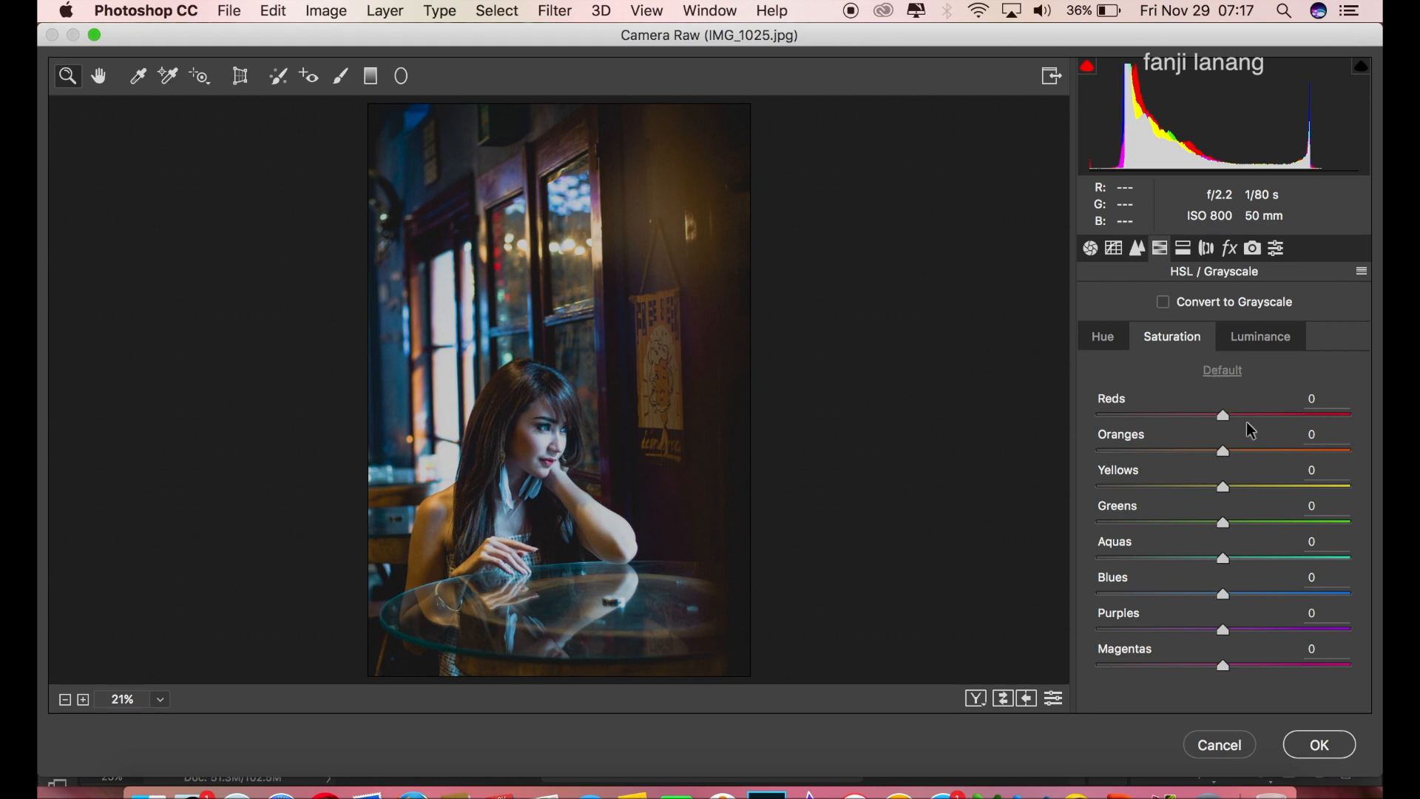
{"action": "left_click", "coordinate": [1256, 454]}
{"action": "left_click_drag", "start_coordinate": [1260, 462], "coordinate": [1263, 468]}
{"action": "left_click", "coordinate": [1263, 486]}
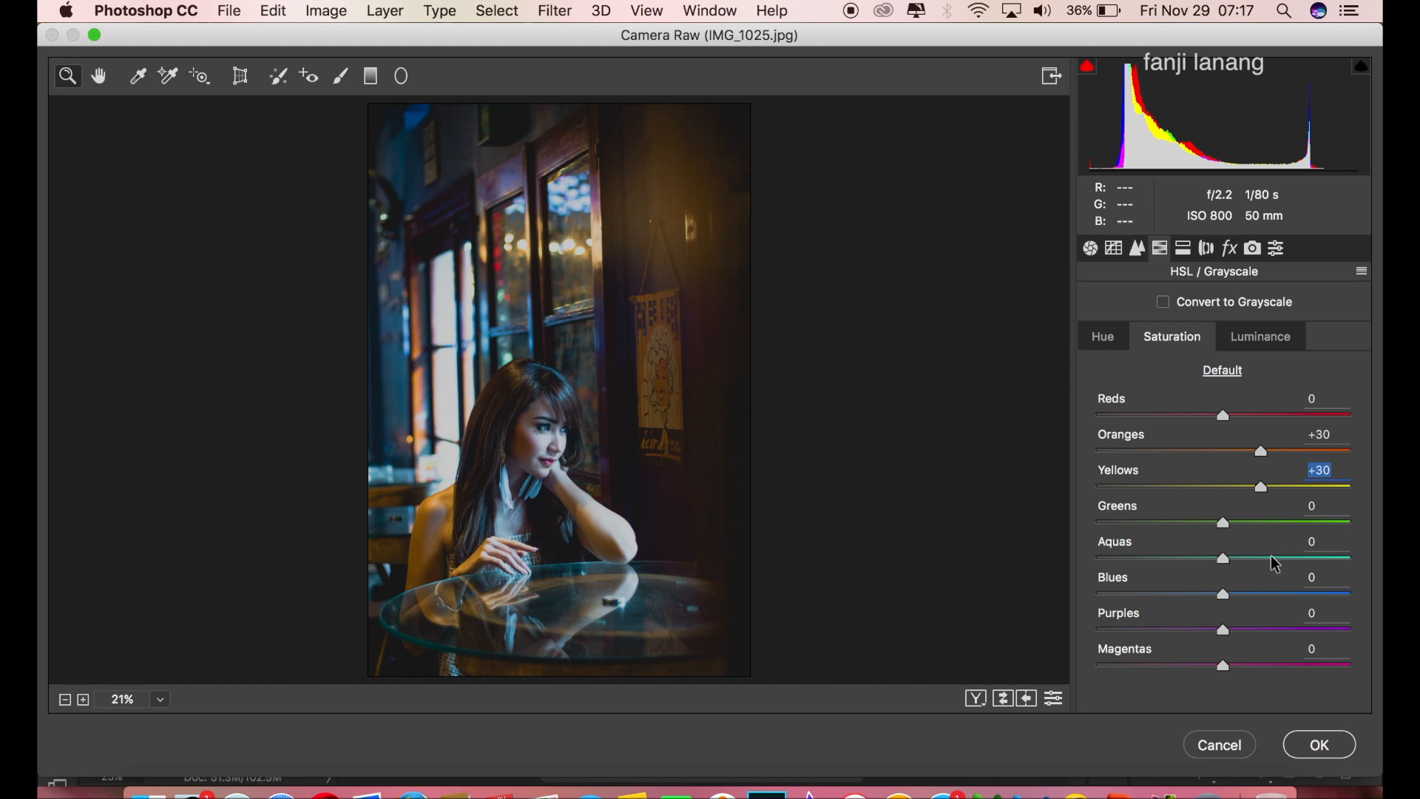
{"action": "left_click_drag", "start_coordinate": [1270, 565], "coordinate": [1263, 616]}
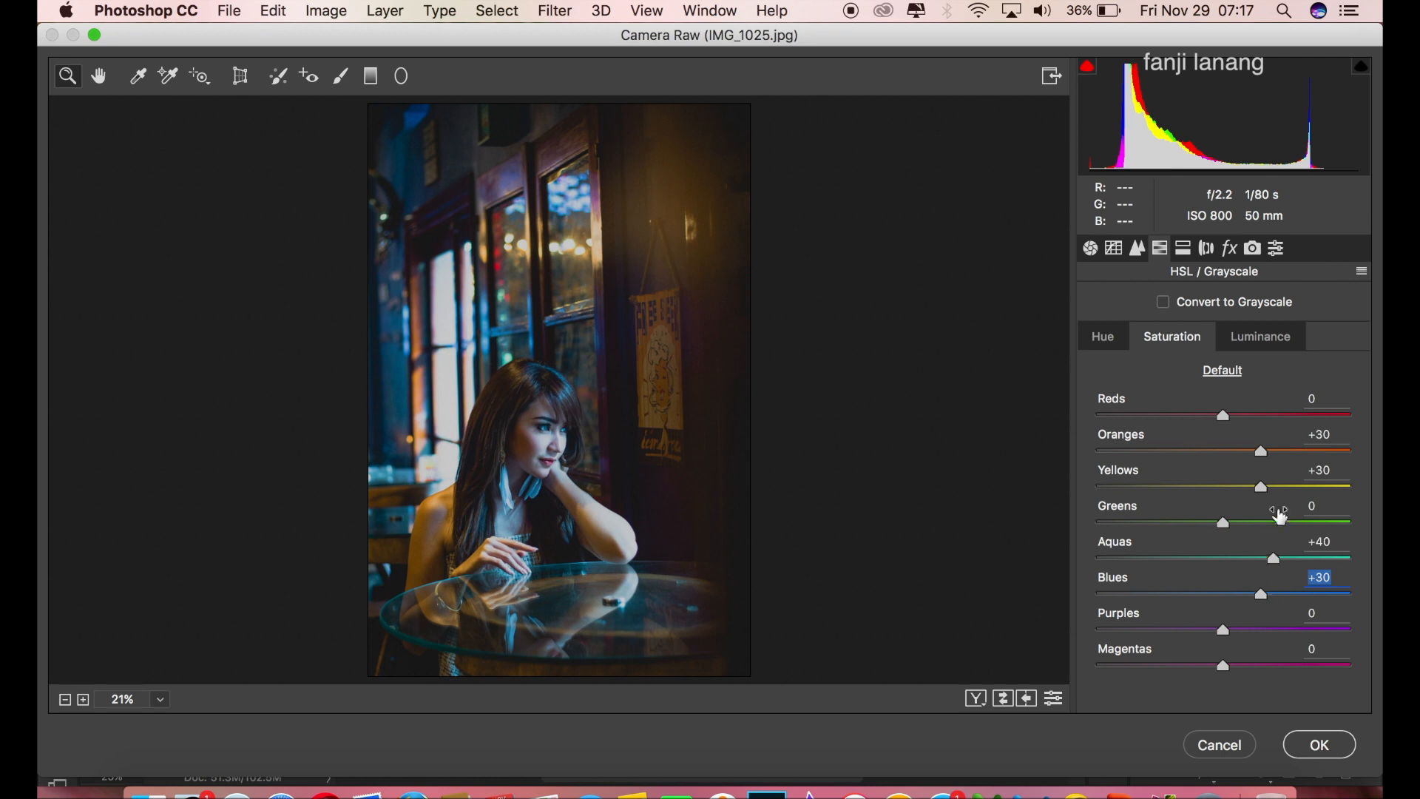
Adjust the HSL luminance to Oranges +45, Aquas -22 and Blues -29
{"action": "left_click", "coordinate": [1271, 346]}
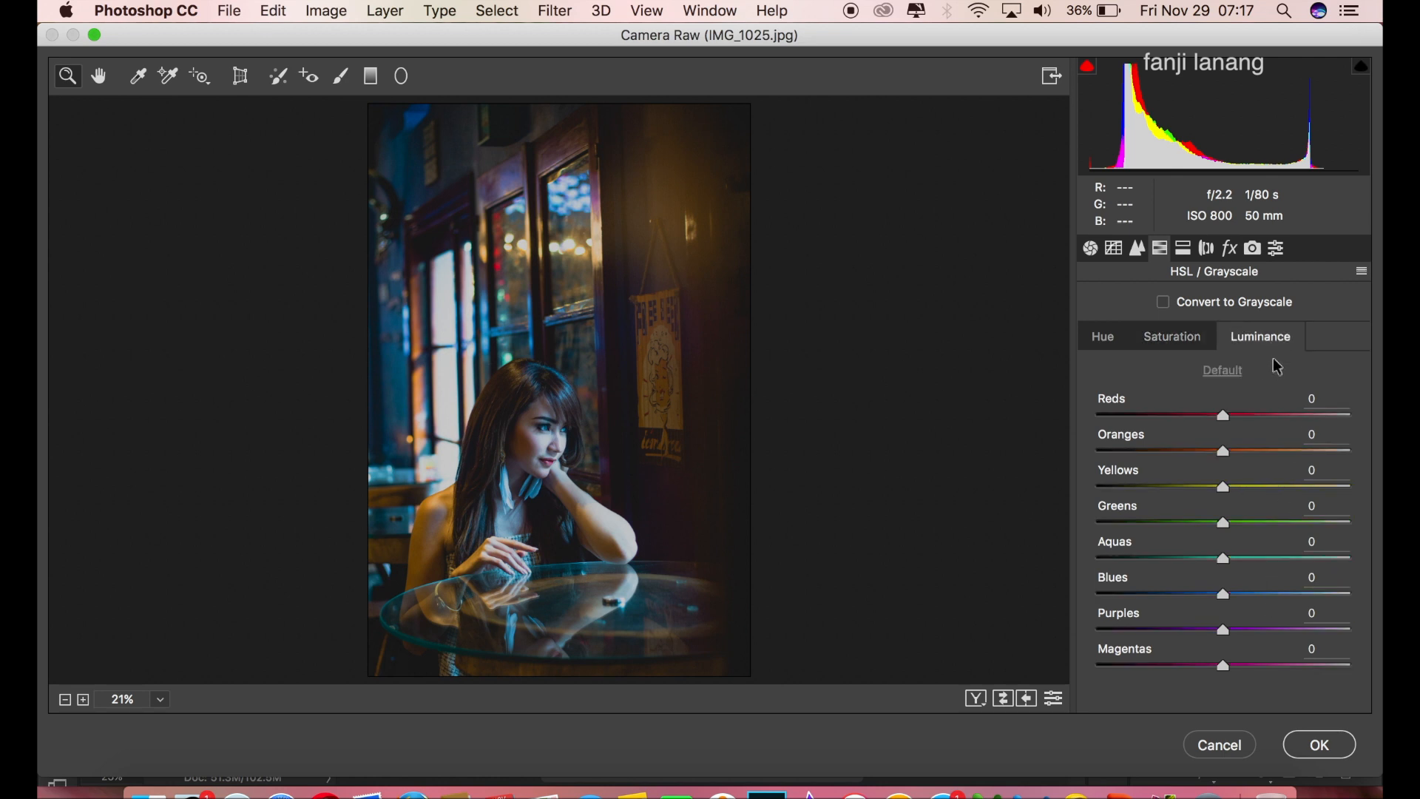
{"action": "left_click", "coordinate": [1273, 451]}
{"action": "left_click_drag", "start_coordinate": [1273, 450], "coordinate": [1280, 455]}
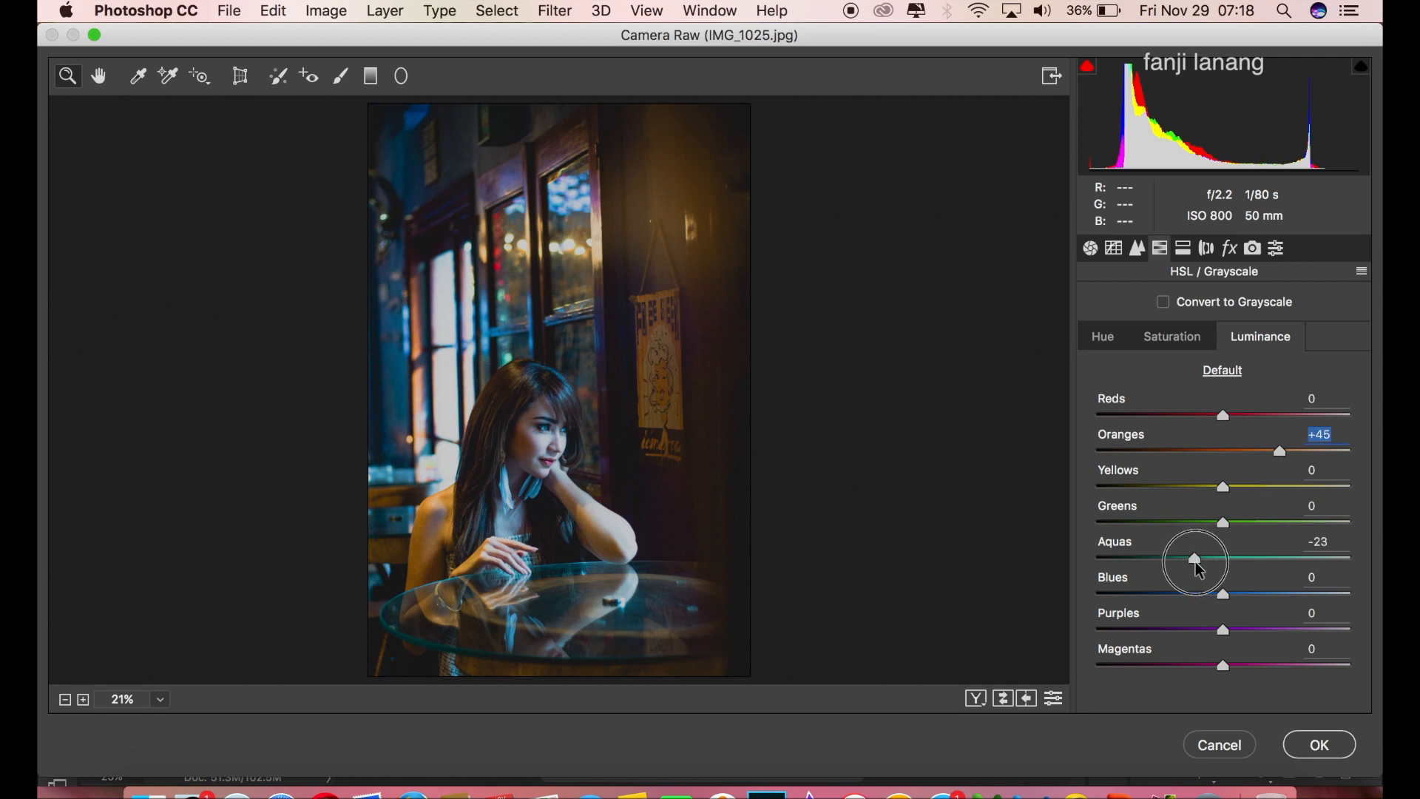
{"action": "left_click_drag", "start_coordinate": [1197, 571], "coordinate": [1191, 596]}
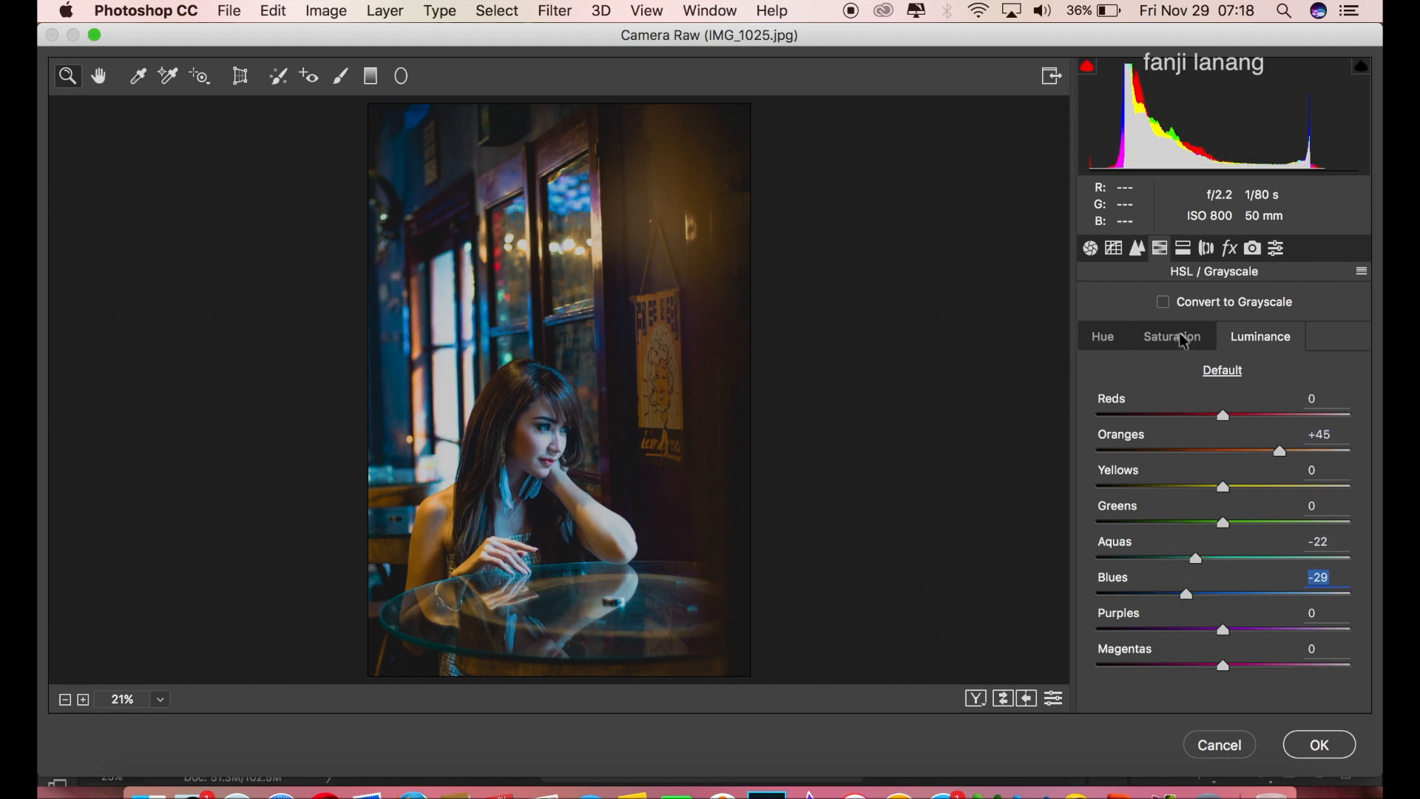
Apply split toning with highlights at hue 54 and saturation 11, and shadows at hue 191 and saturation 10
{"action": "left_click", "coordinate": [1164, 250]}
{"action": "left_click", "coordinate": [1184, 249]}
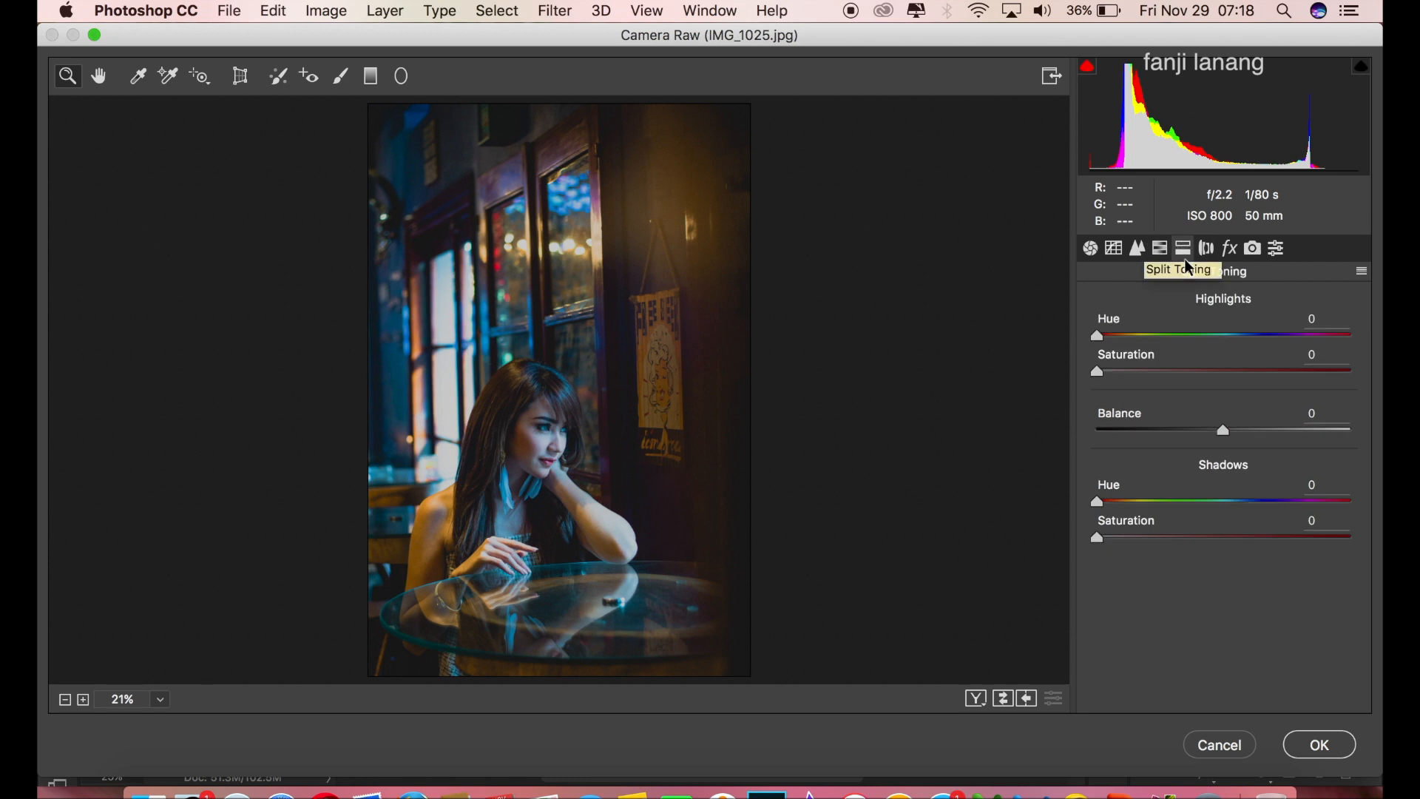
{"action": "left_click_drag", "start_coordinate": [1132, 337], "coordinate": [1128, 392]}
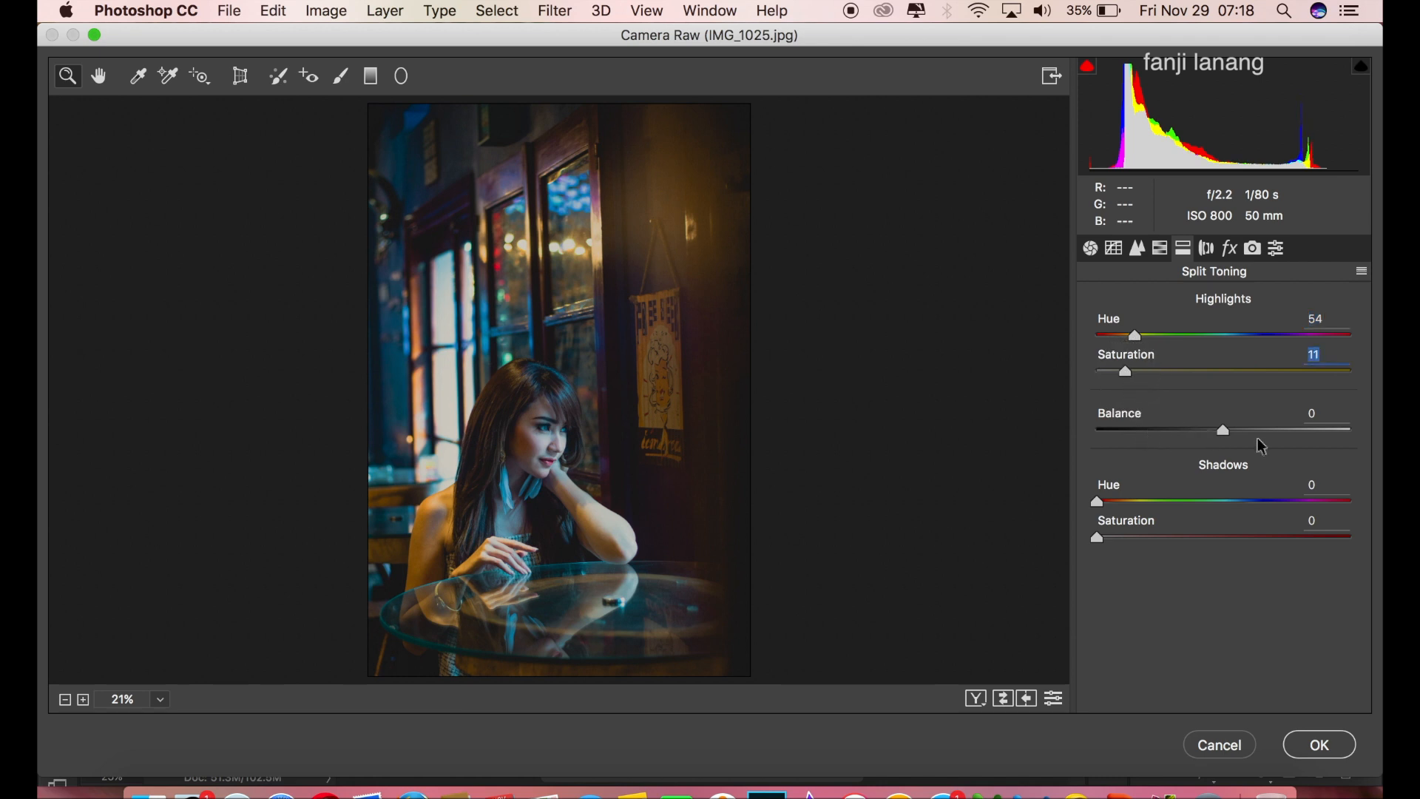
{"action": "left_click", "coordinate": [1238, 510]}
{"action": "mouse_move", "coordinate": [1238, 510]}
{"action": "left_mouse_down"}
{"action": "mouse_move", "coordinate": [1227, 505]}
{"action": "mouse_move", "coordinate": [1234, 517]}
{"action": "left_mouse_up"}
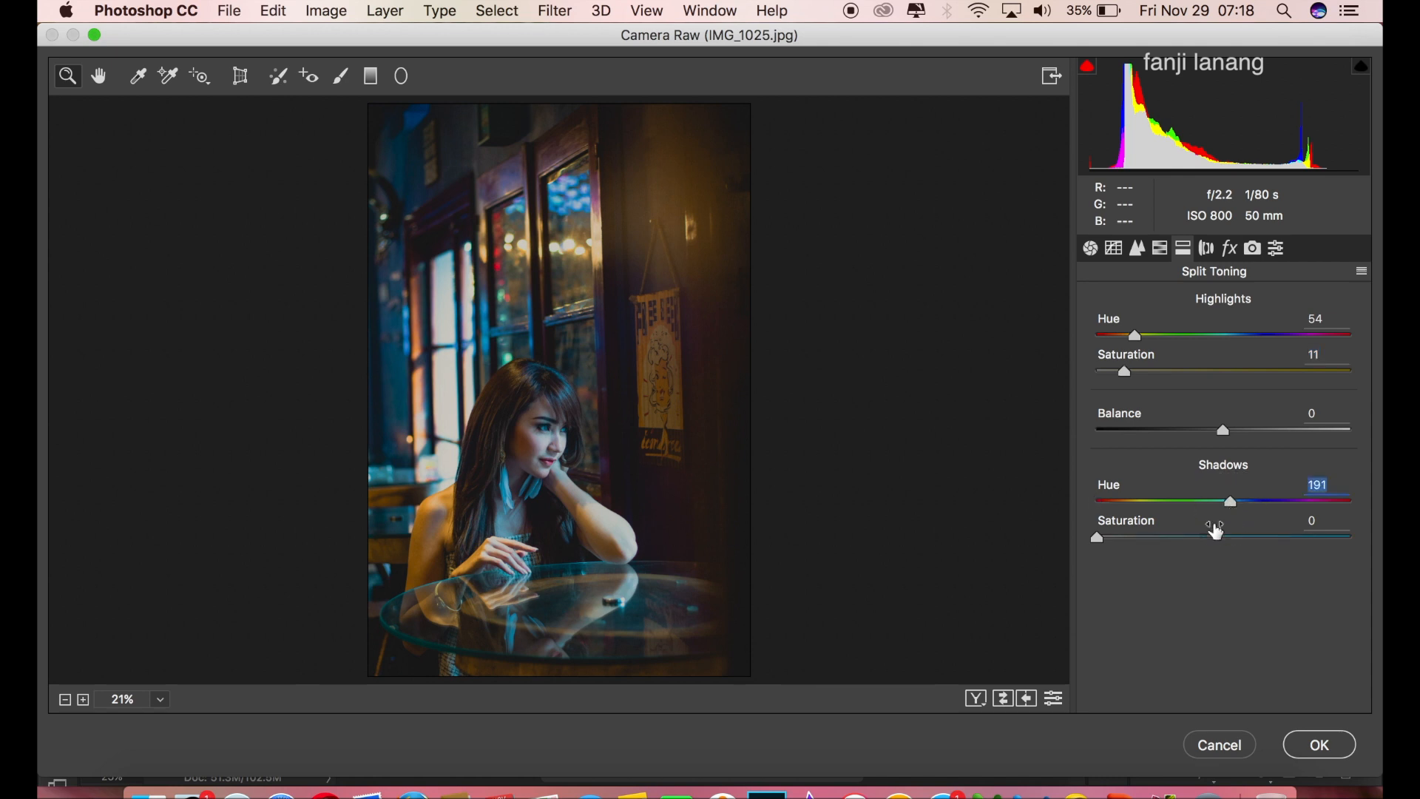
{"action": "left_click_drag", "start_coordinate": [1125, 539], "coordinate": [1127, 564]}
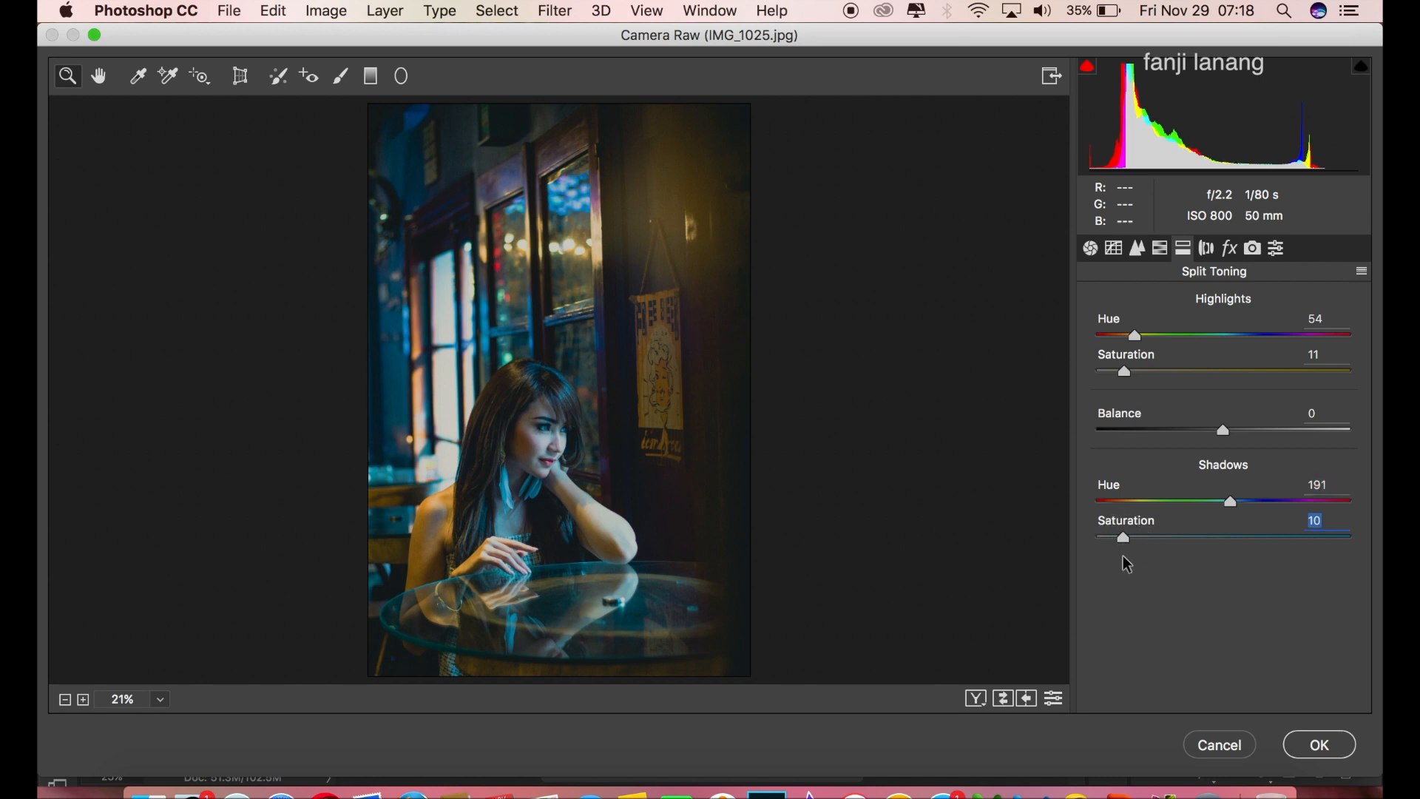
Add a lens correction vignette with Amount -30 and Midpoint 0
{"action": "left_click", "coordinate": [1207, 248]}
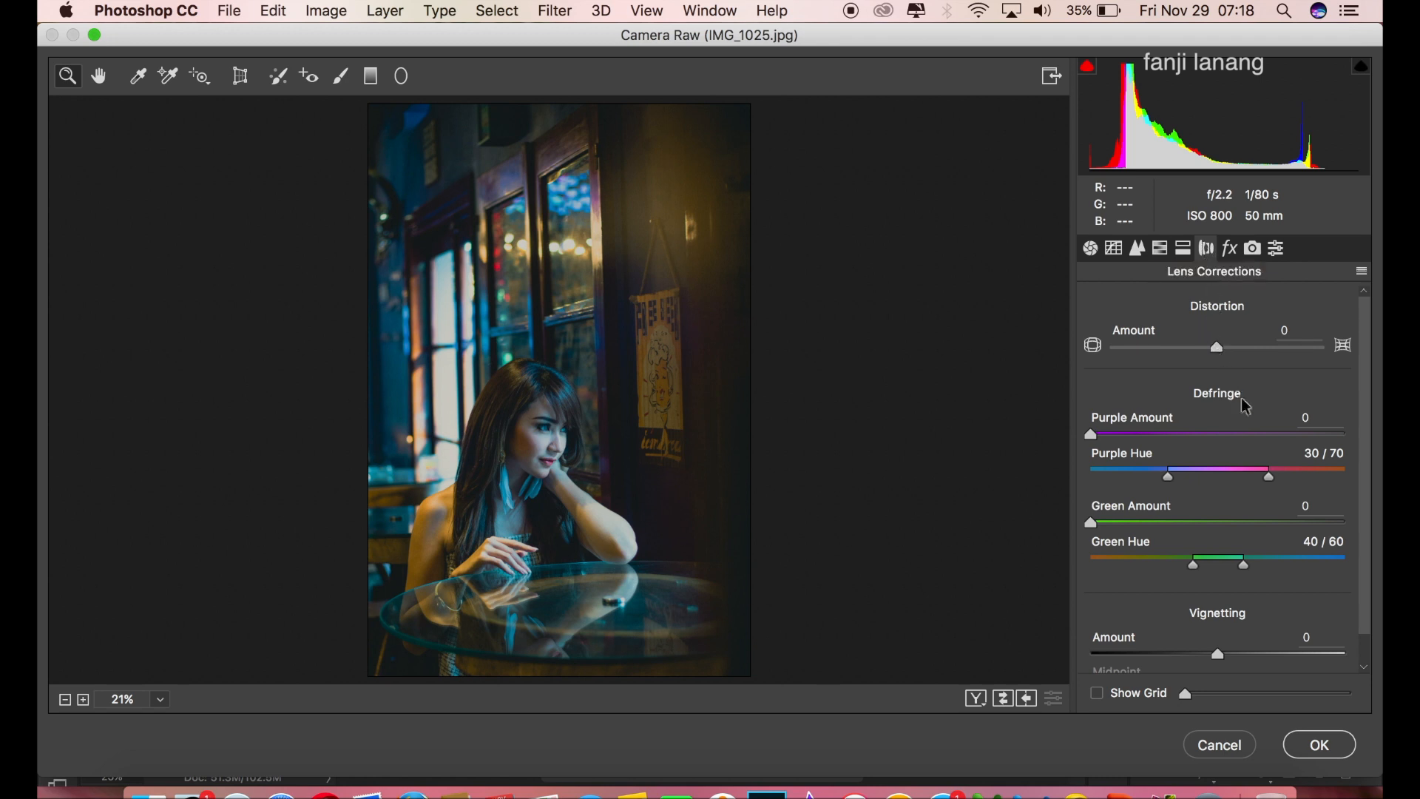
{"action": "left_click", "coordinate": [1192, 653]}
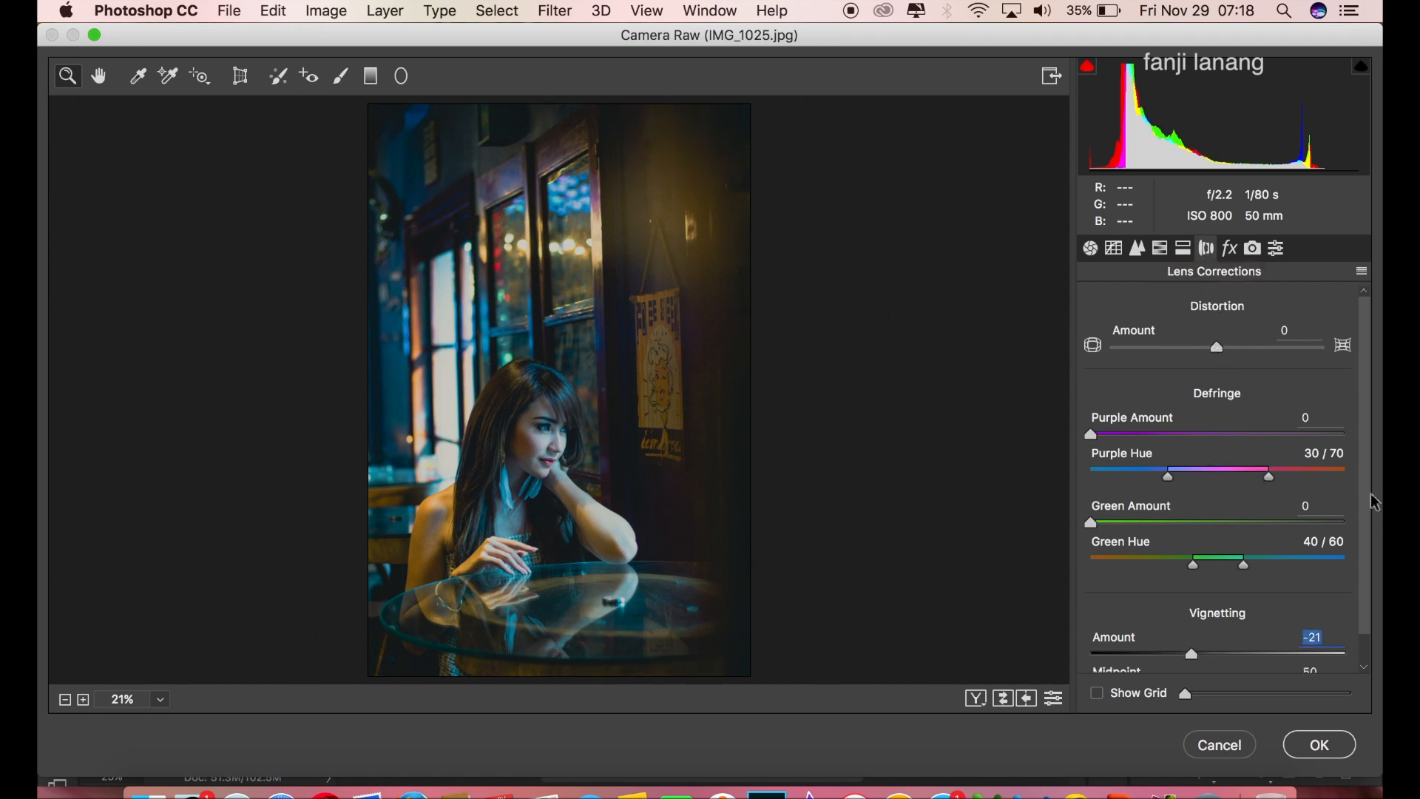
{"action": "scroll", "coordinate": [1367, 517], "scroll_direction": "down", "scroll_amount": 2}
{"action": "left_click_drag", "start_coordinate": [1192, 621], "coordinate": [1096, 662]}
{"action": "left_click", "coordinate": [1078, 664]}
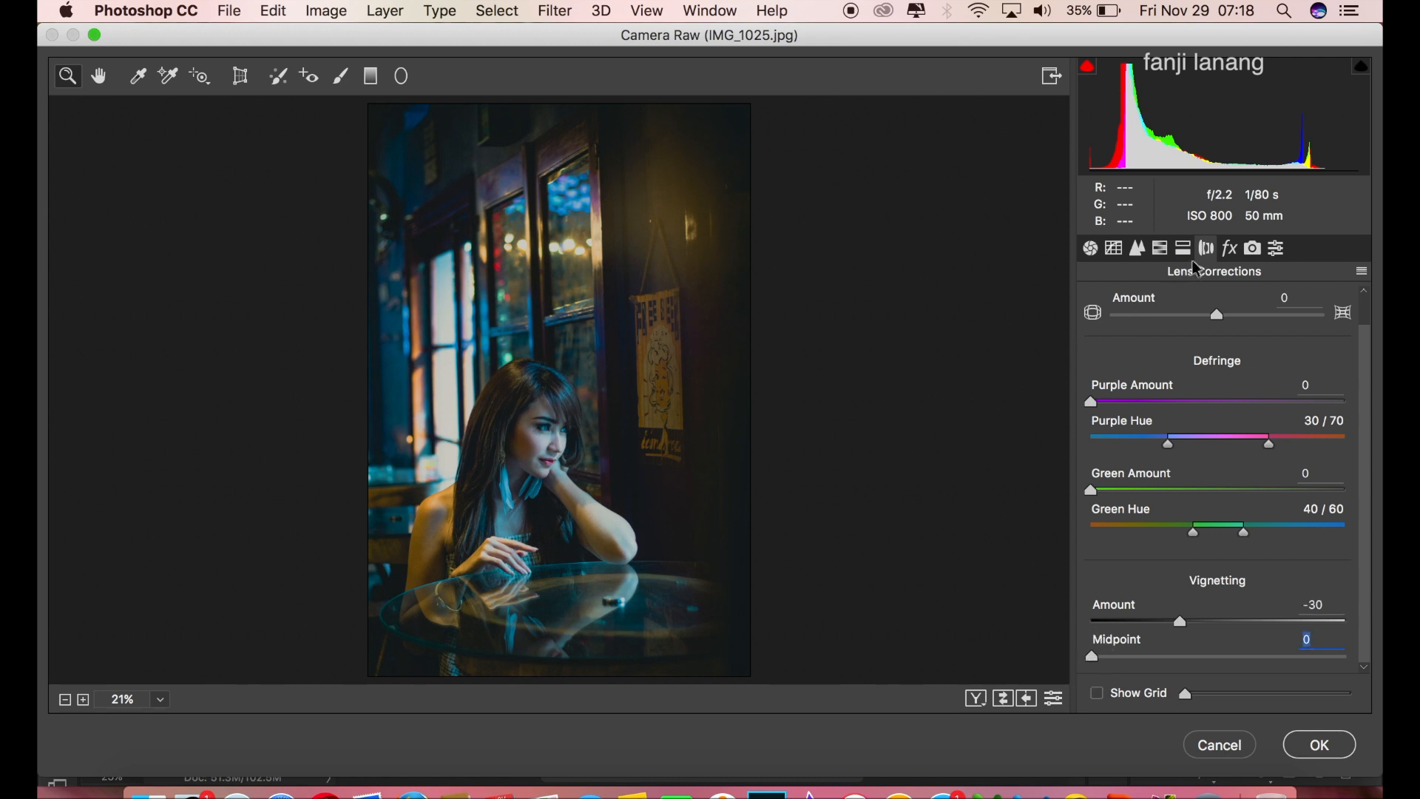
In the camera calibration, set the Shadows Tint to -20 and the Red Primary to Hue +45 and Saturation -20
{"action": "left_click", "coordinate": [1227, 250]}
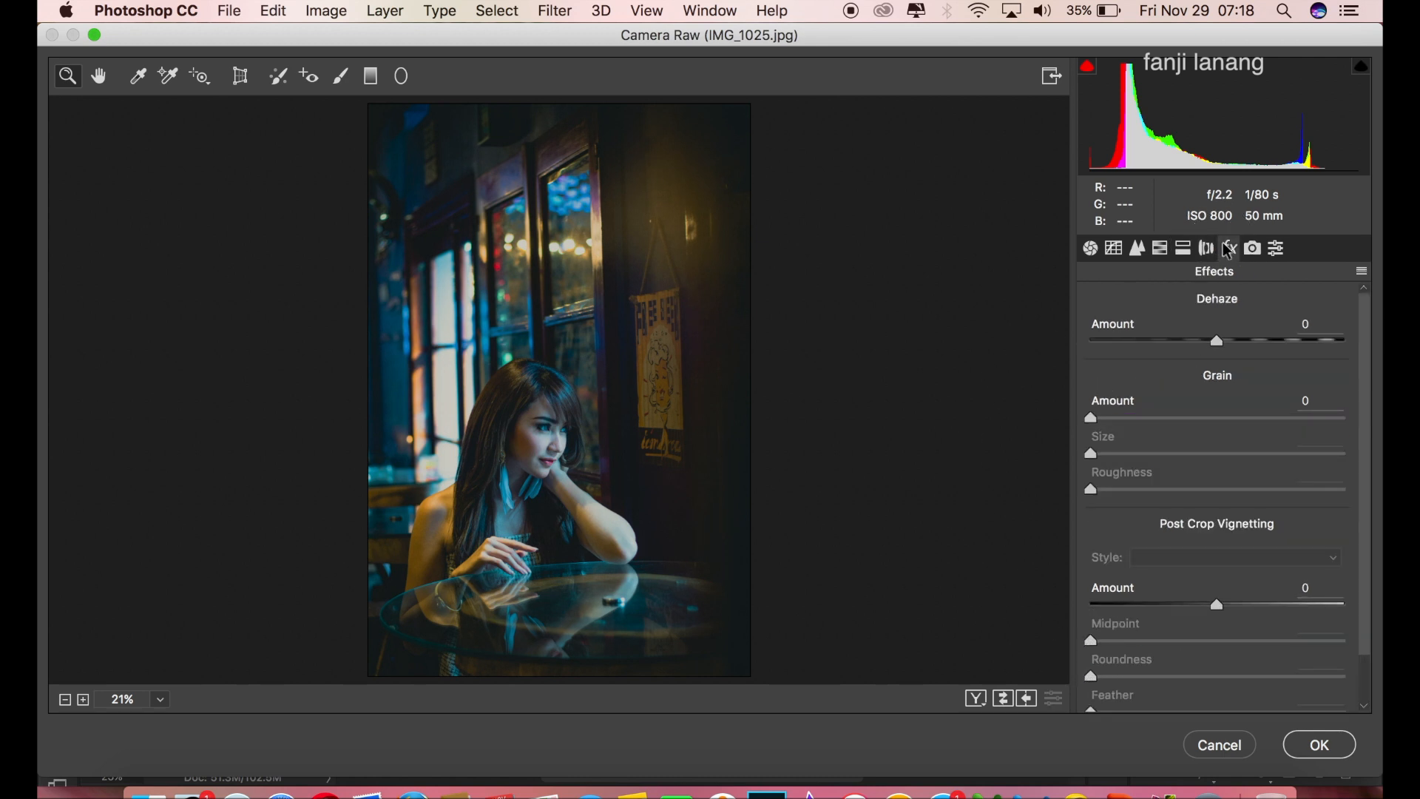
{"action": "left_click", "coordinate": [1250, 251]}
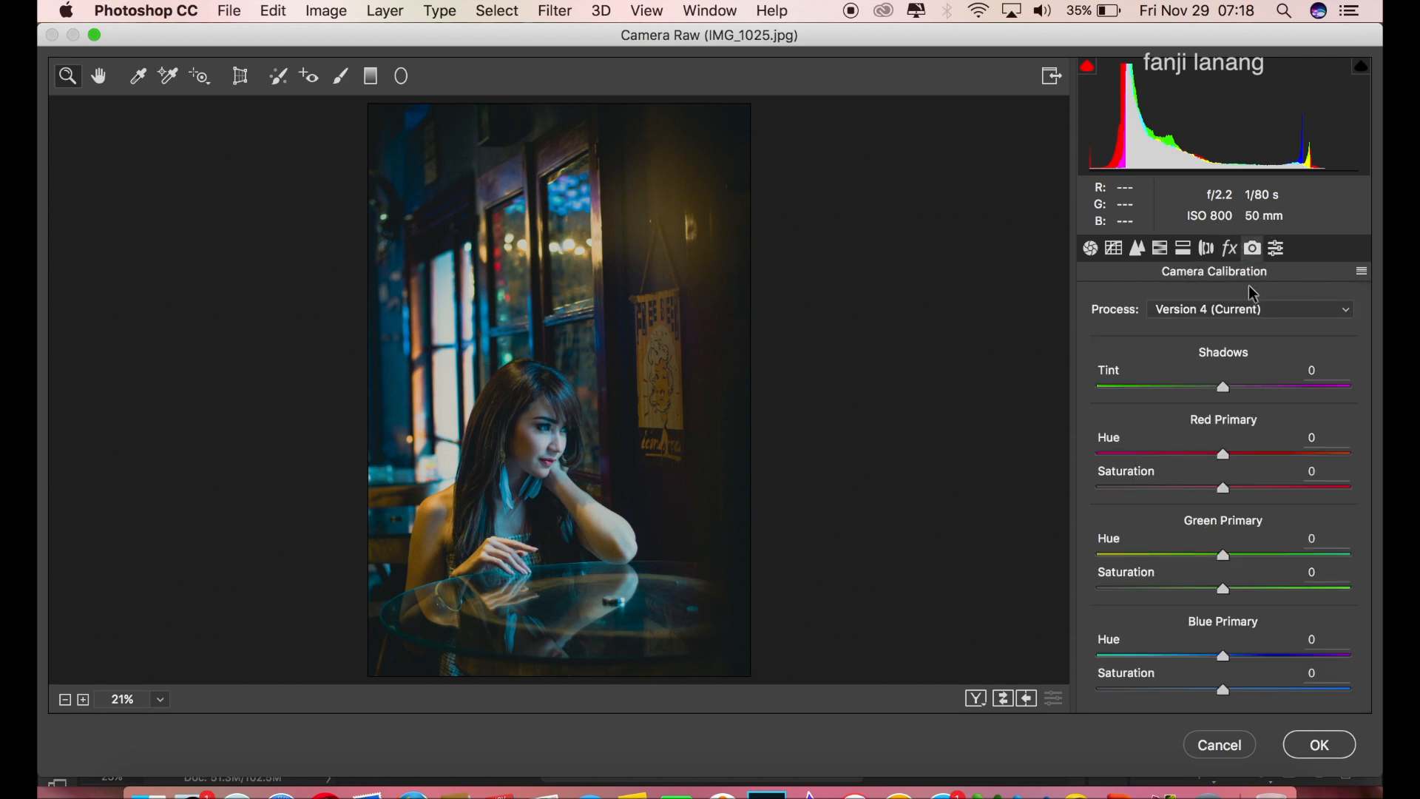
{"action": "left_click_drag", "start_coordinate": [1198, 389], "coordinate": [1198, 388]}
{"action": "left_click_drag", "start_coordinate": [1263, 454], "coordinate": [1275, 456]}
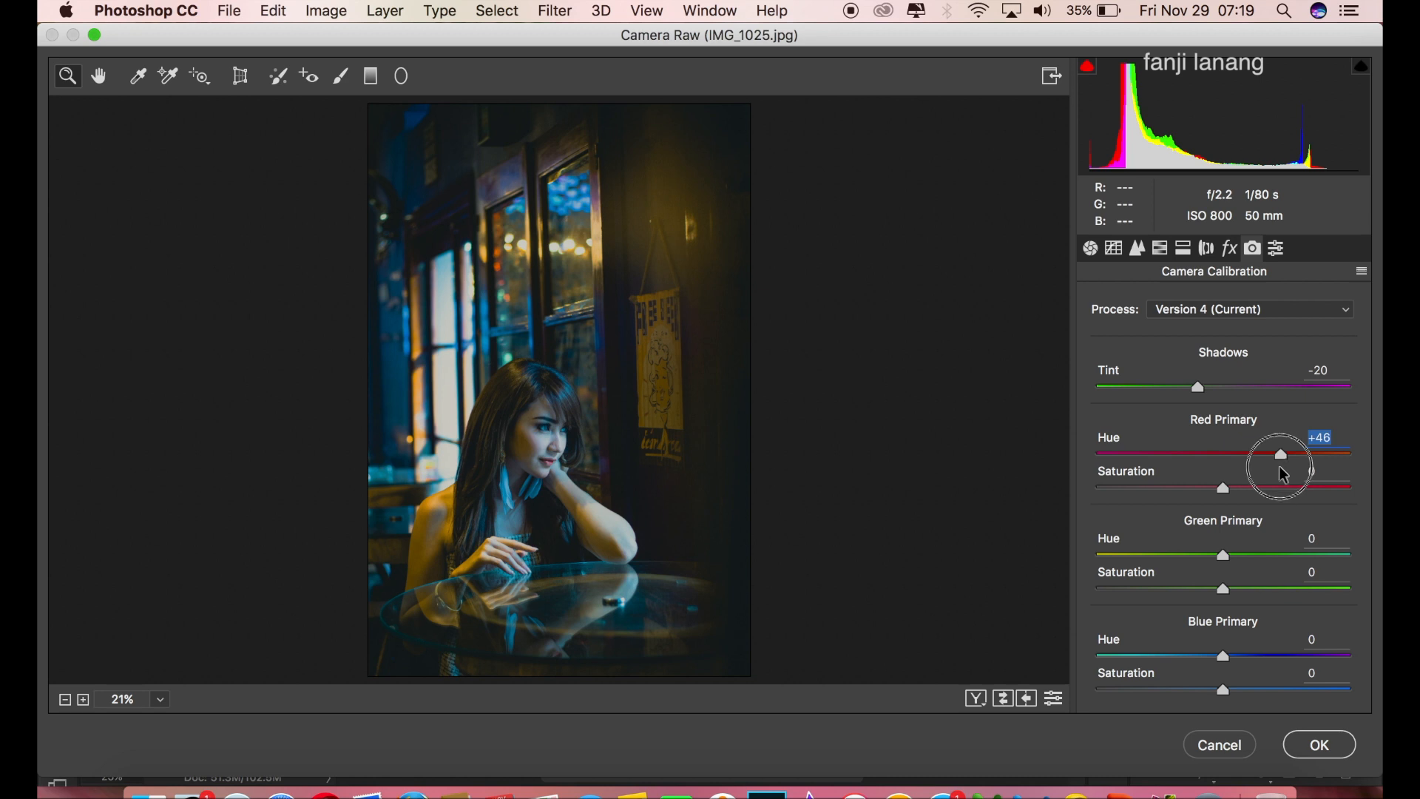
{"action": "left_click_drag", "start_coordinate": [1284, 475], "coordinate": [1285, 480]}
{"action": "left_click_drag", "start_coordinate": [1225, 492], "coordinate": [1198, 493]}
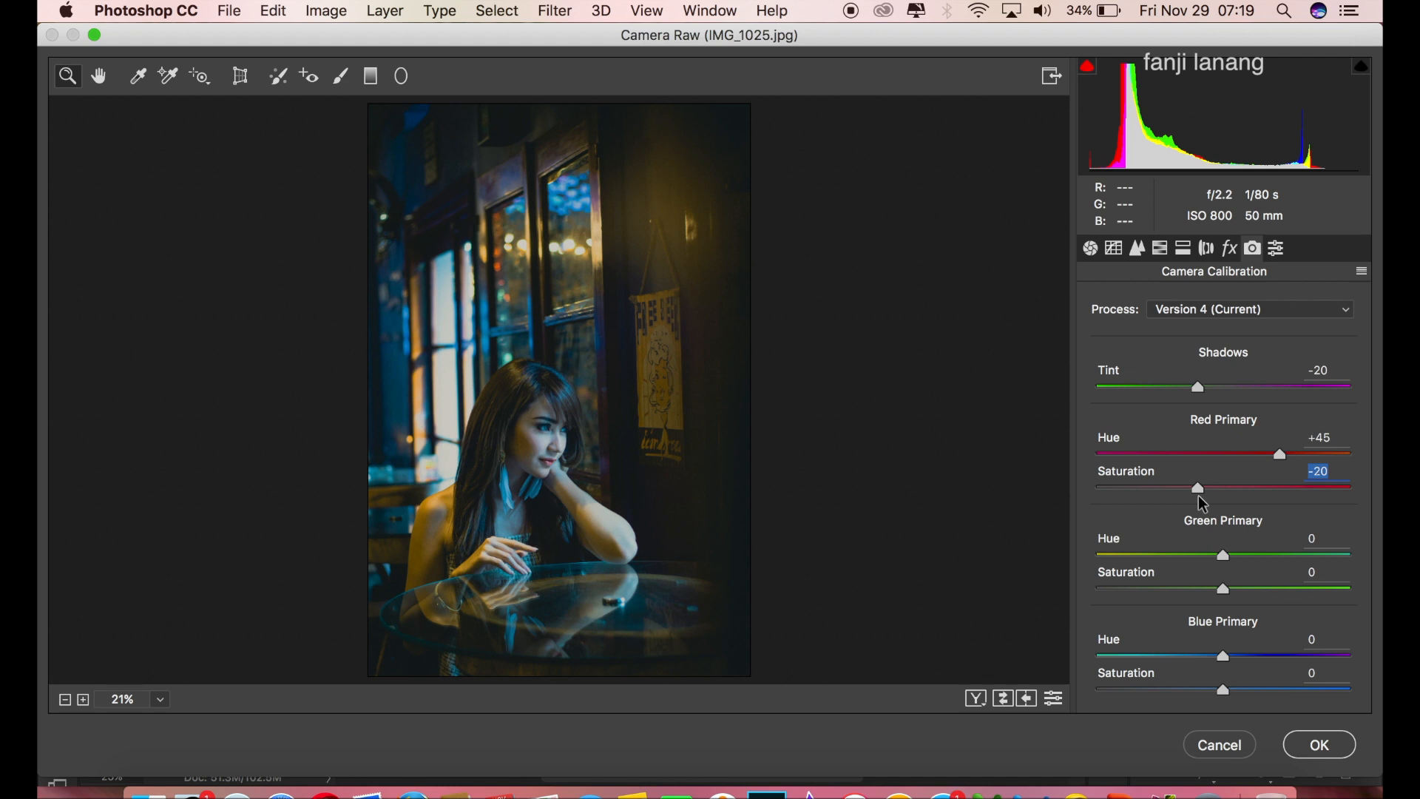
In the camera calibration, set the Green Primary Hue to +100 and the Blue Primary Hue to -80
{"action": "left_click_drag", "start_coordinate": [1252, 554], "coordinate": [1378, 547]}
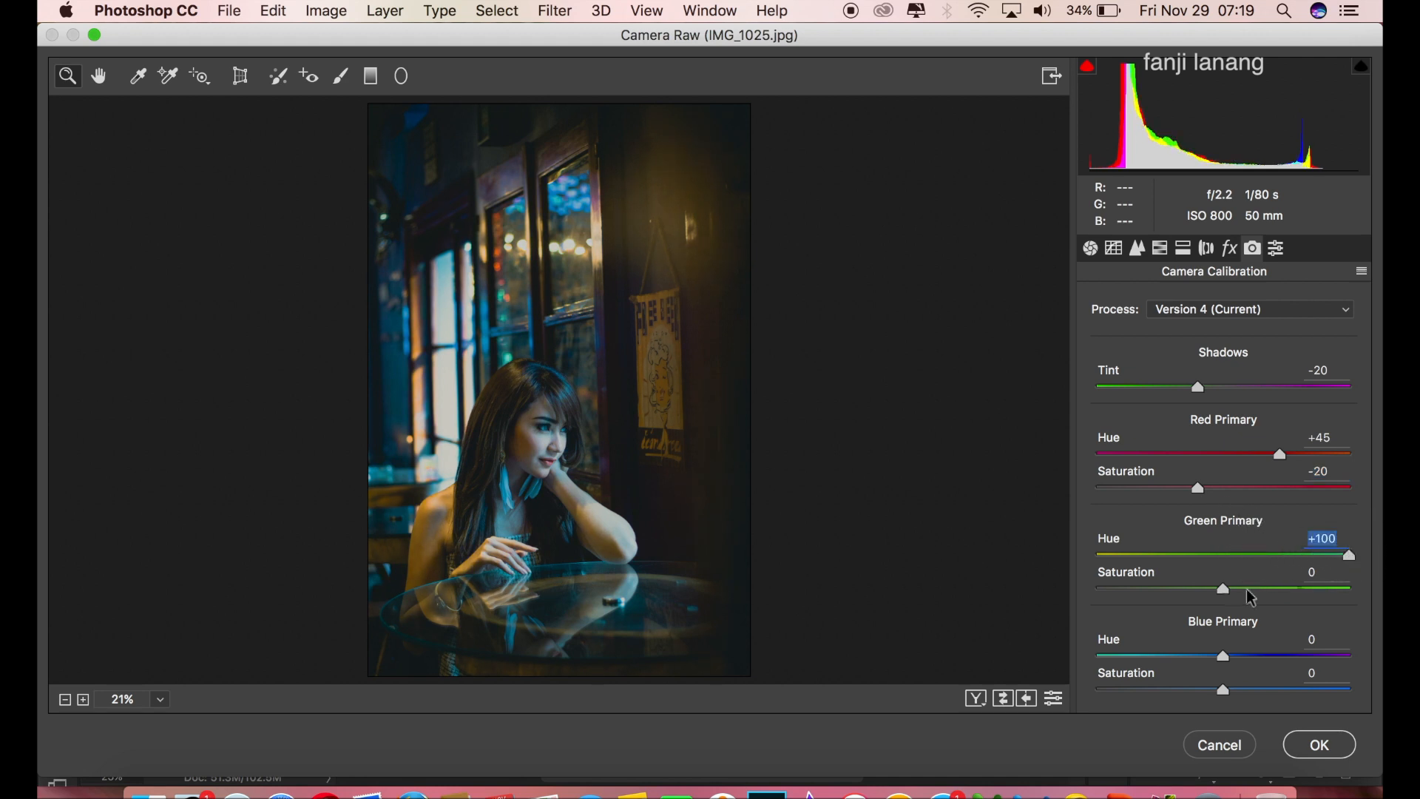
{"action": "left_click", "coordinate": [1121, 655]}
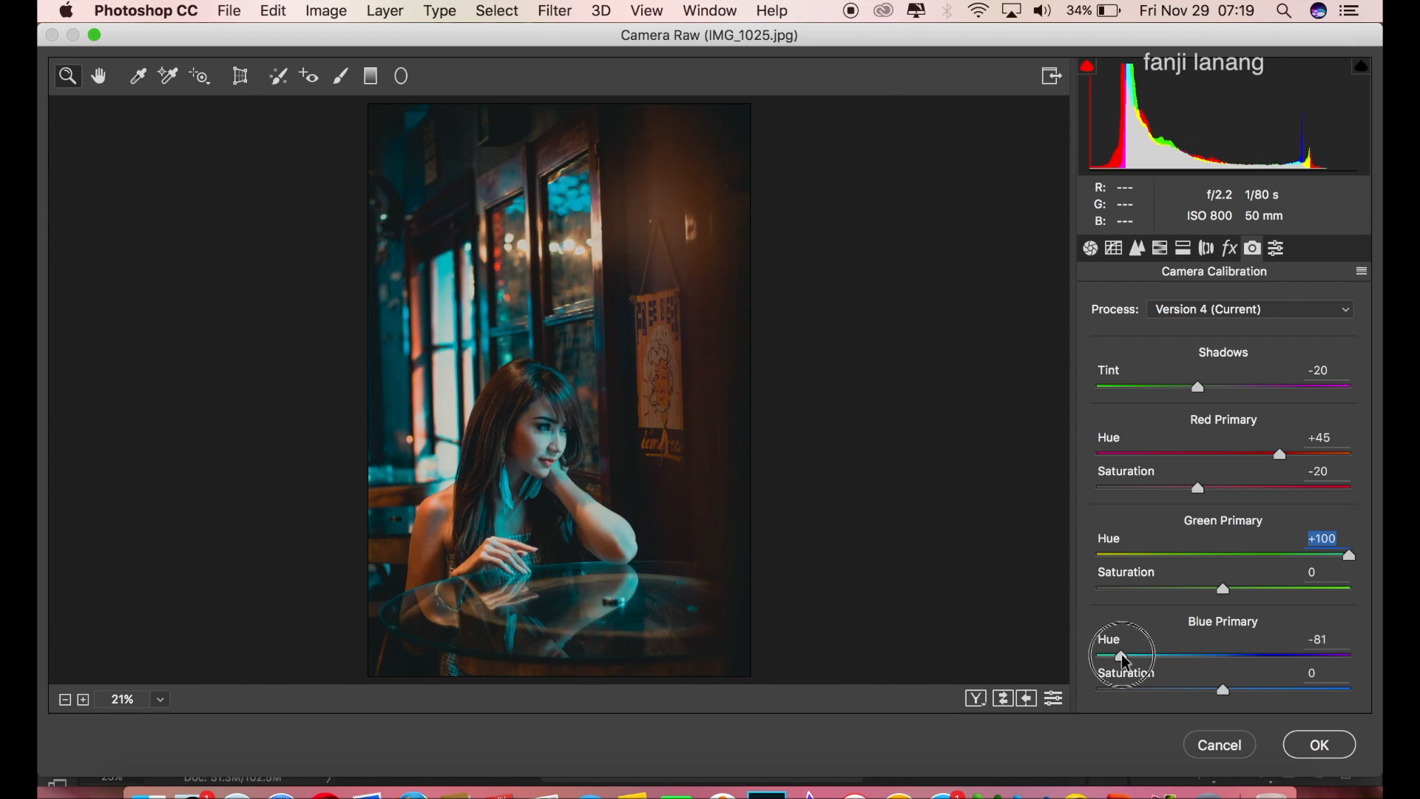
{"action": "left_click_drag", "start_coordinate": [1121, 654], "coordinate": [1121, 666]}
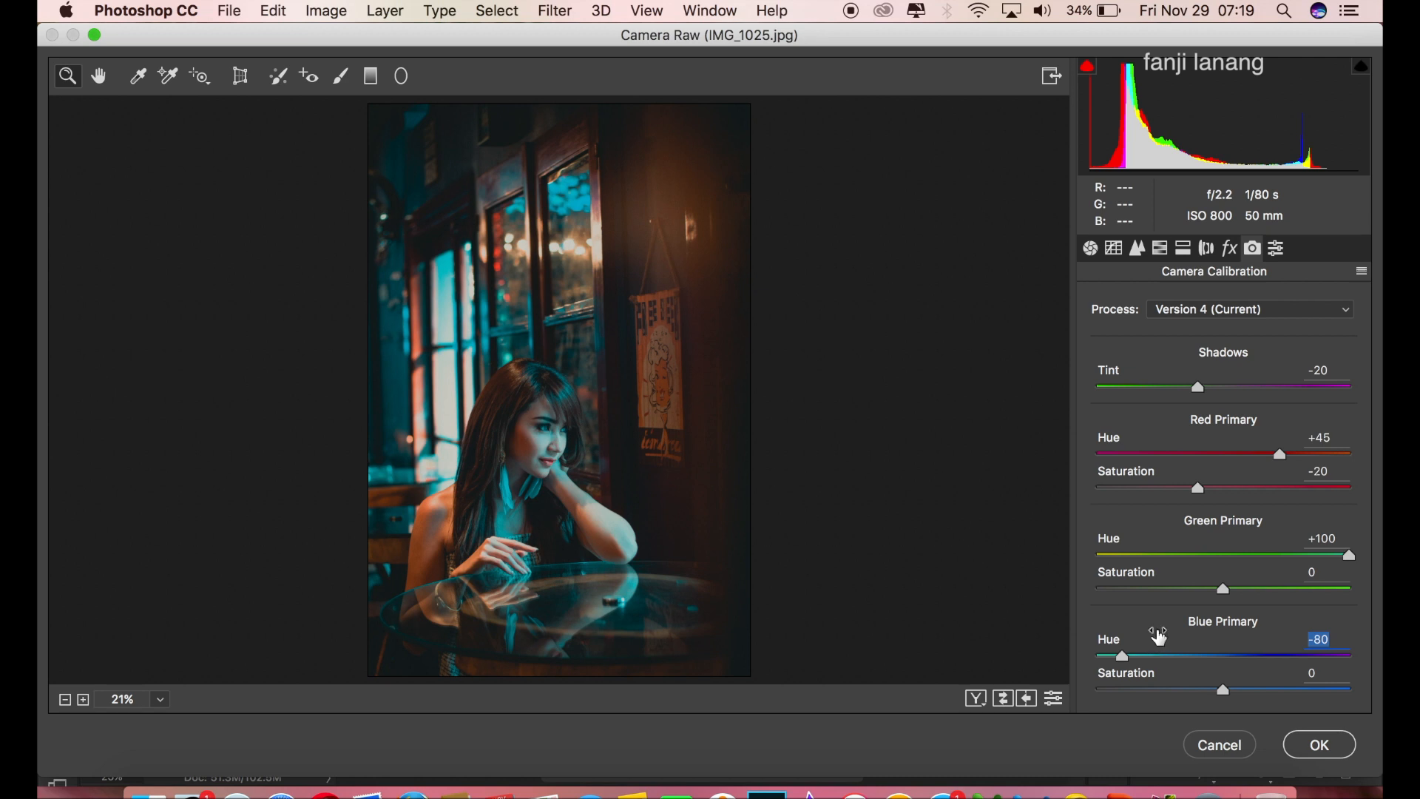
Add a radial filter with Temperature +15 and Exposure 0 as an ellipse around the seated woman
{"action": "left_click", "coordinate": [401, 77]}
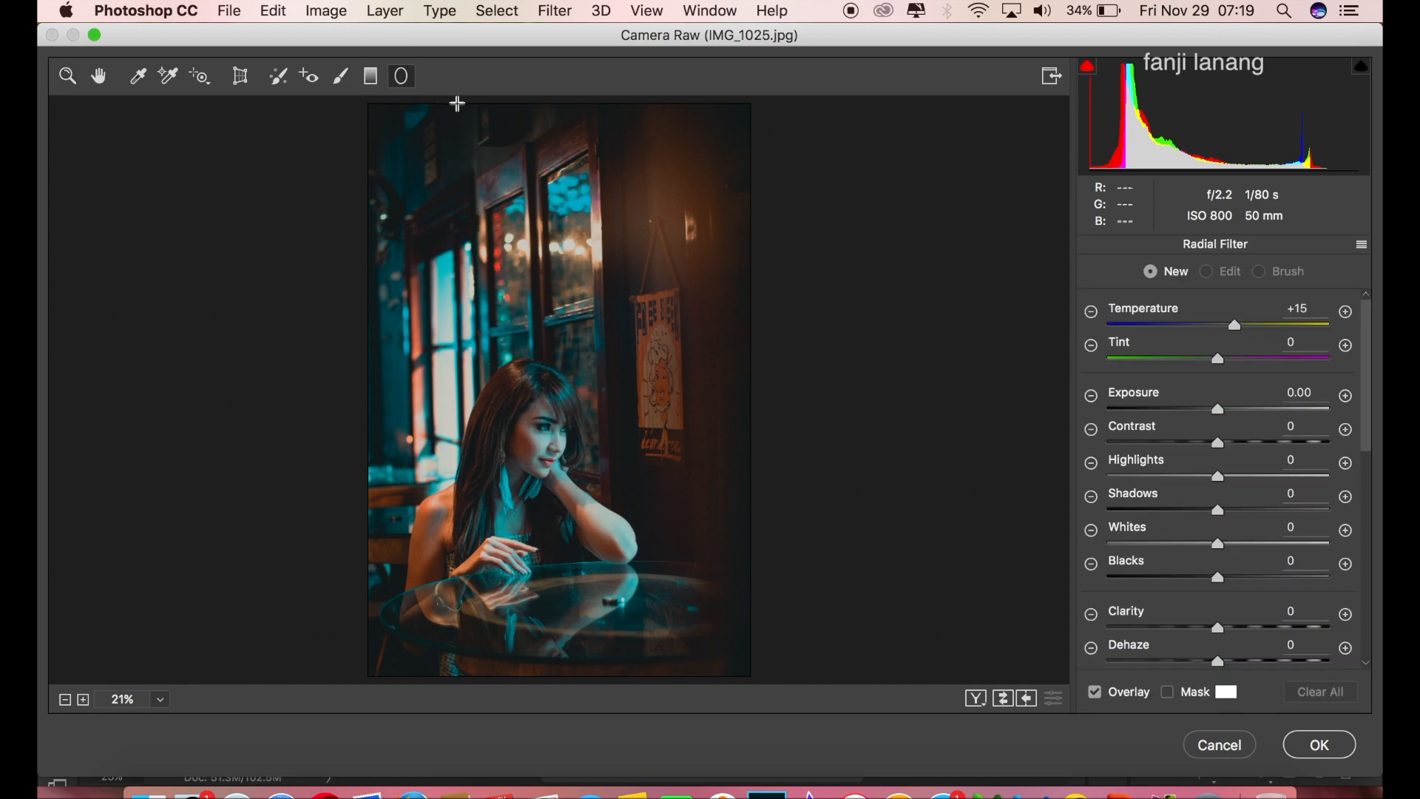
{"action": "left_click", "coordinate": [1346, 397]}
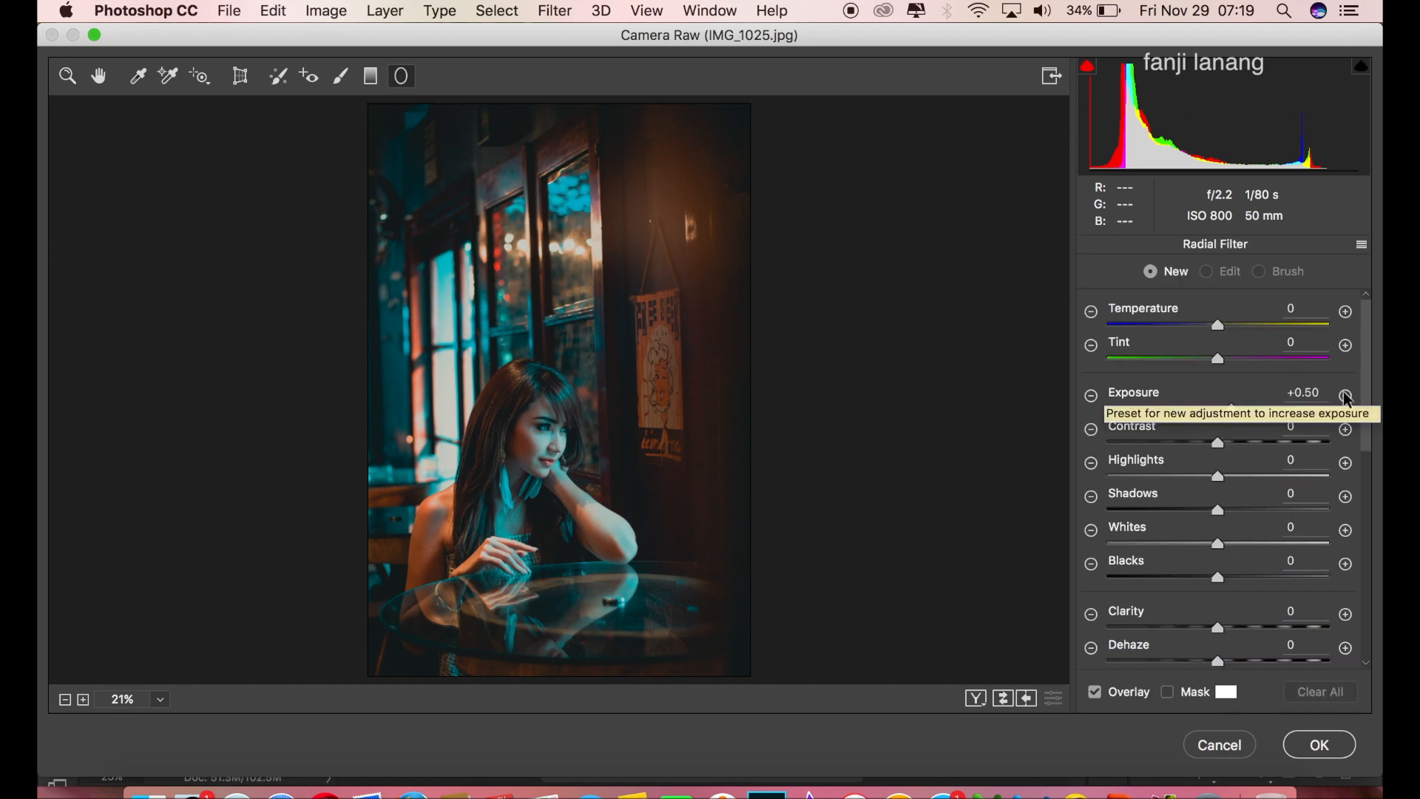
{"action": "left_click", "coordinate": [1312, 308]}
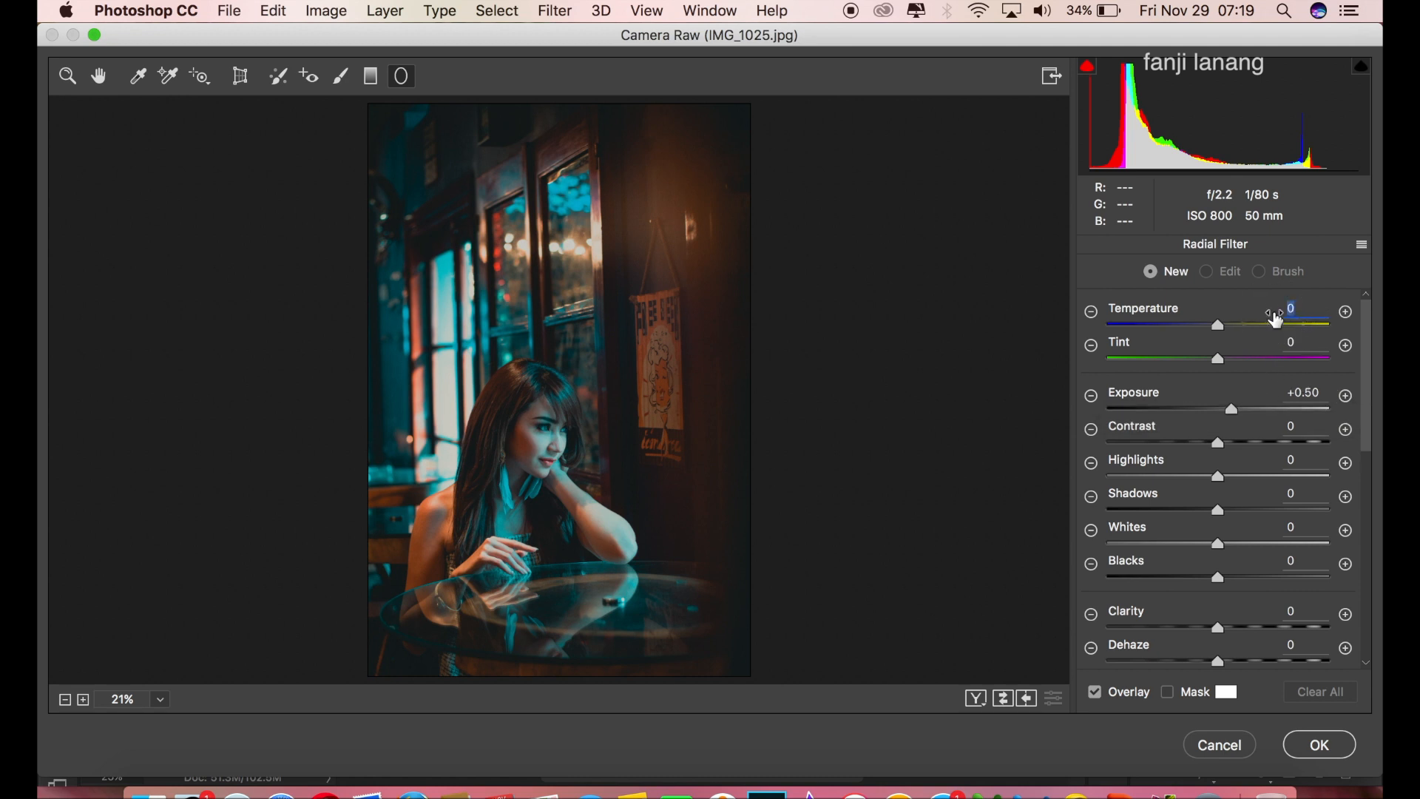
{"action": "type", "text": "15"}
{"action": "left_click", "coordinate": [1322, 392]}
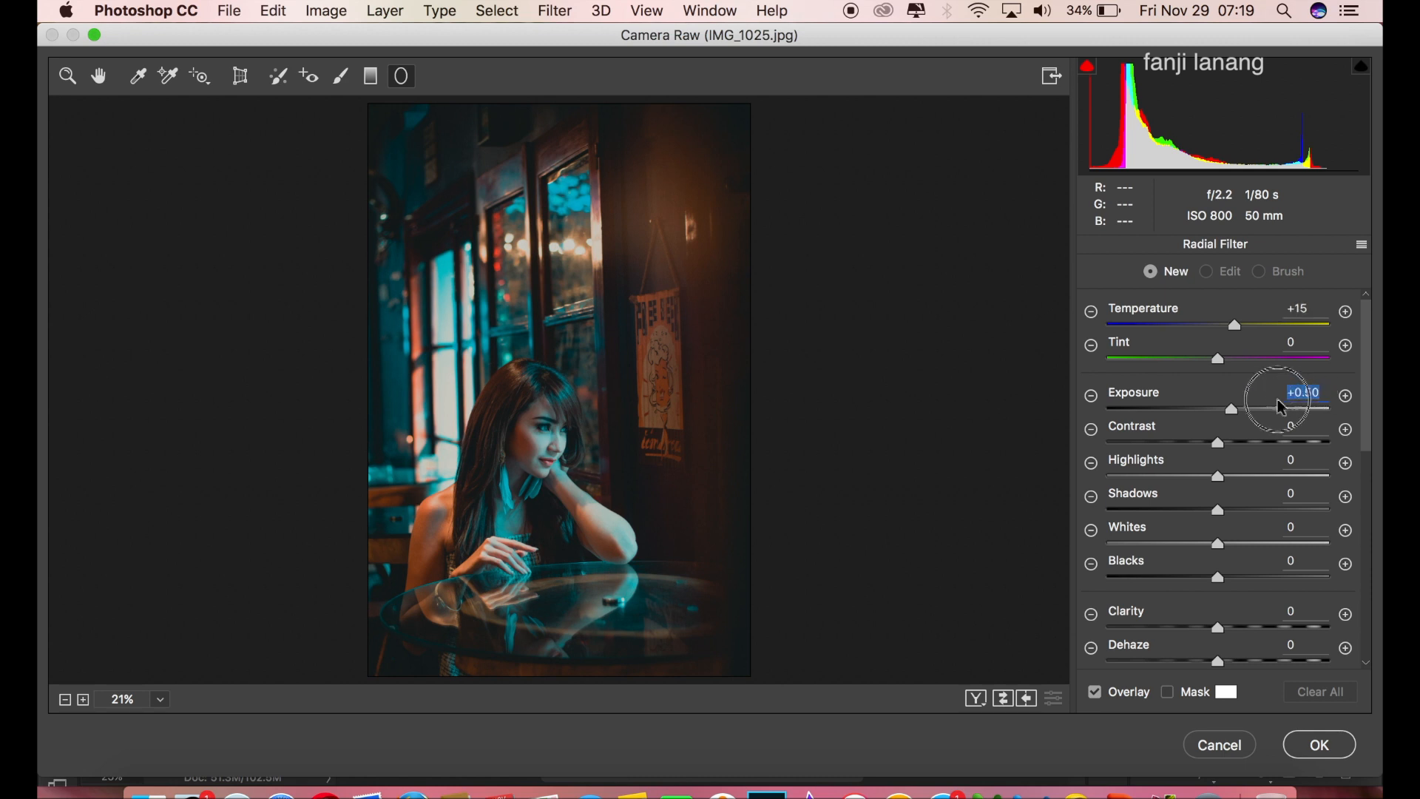
{"action": "type", "text": "0"}
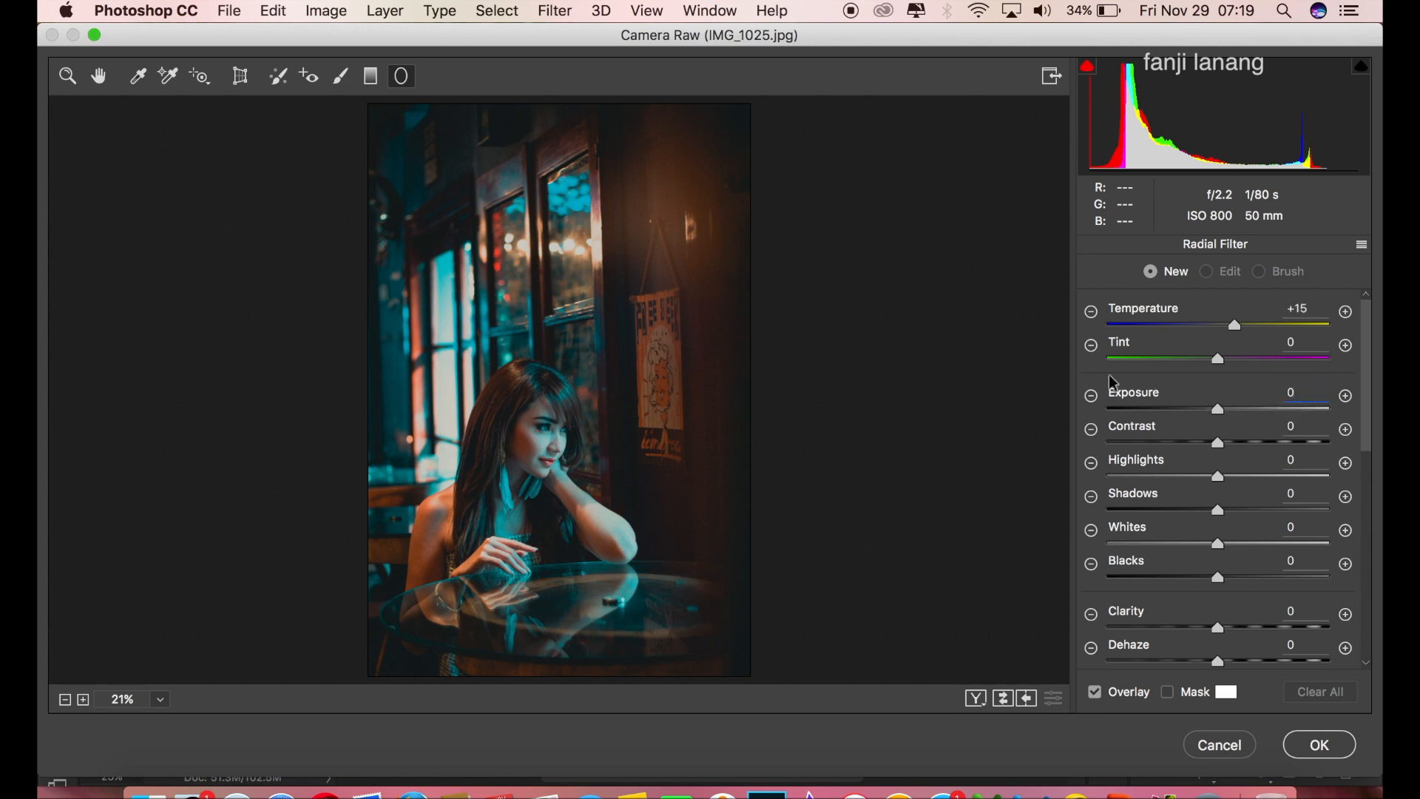
{"action": "left_click_drag", "start_coordinate": [538, 451], "coordinate": [583, 572]}
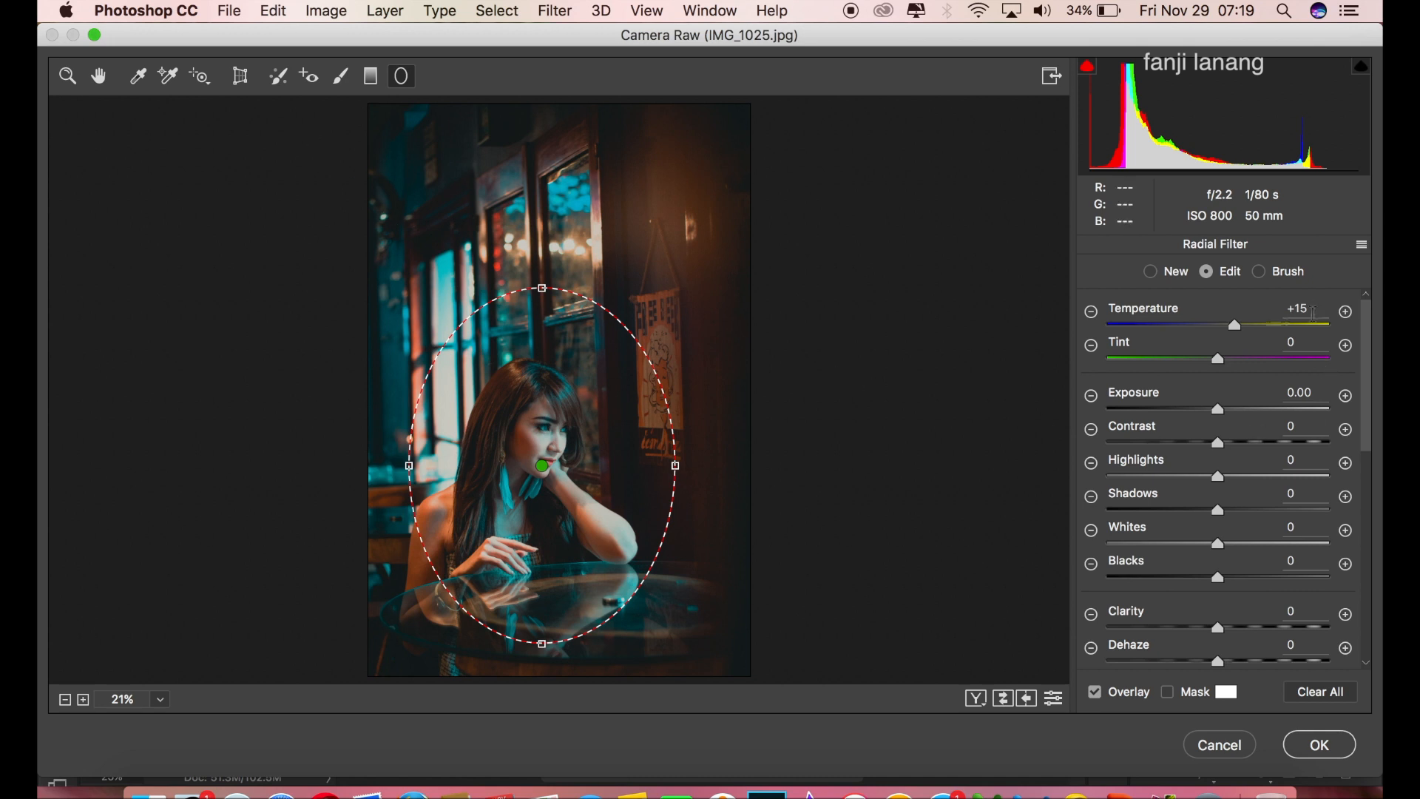
Compare the before and after versions side by side and apply the Camera Raw adjustments to the layer
{"action": "left_click", "coordinate": [94, 79]}
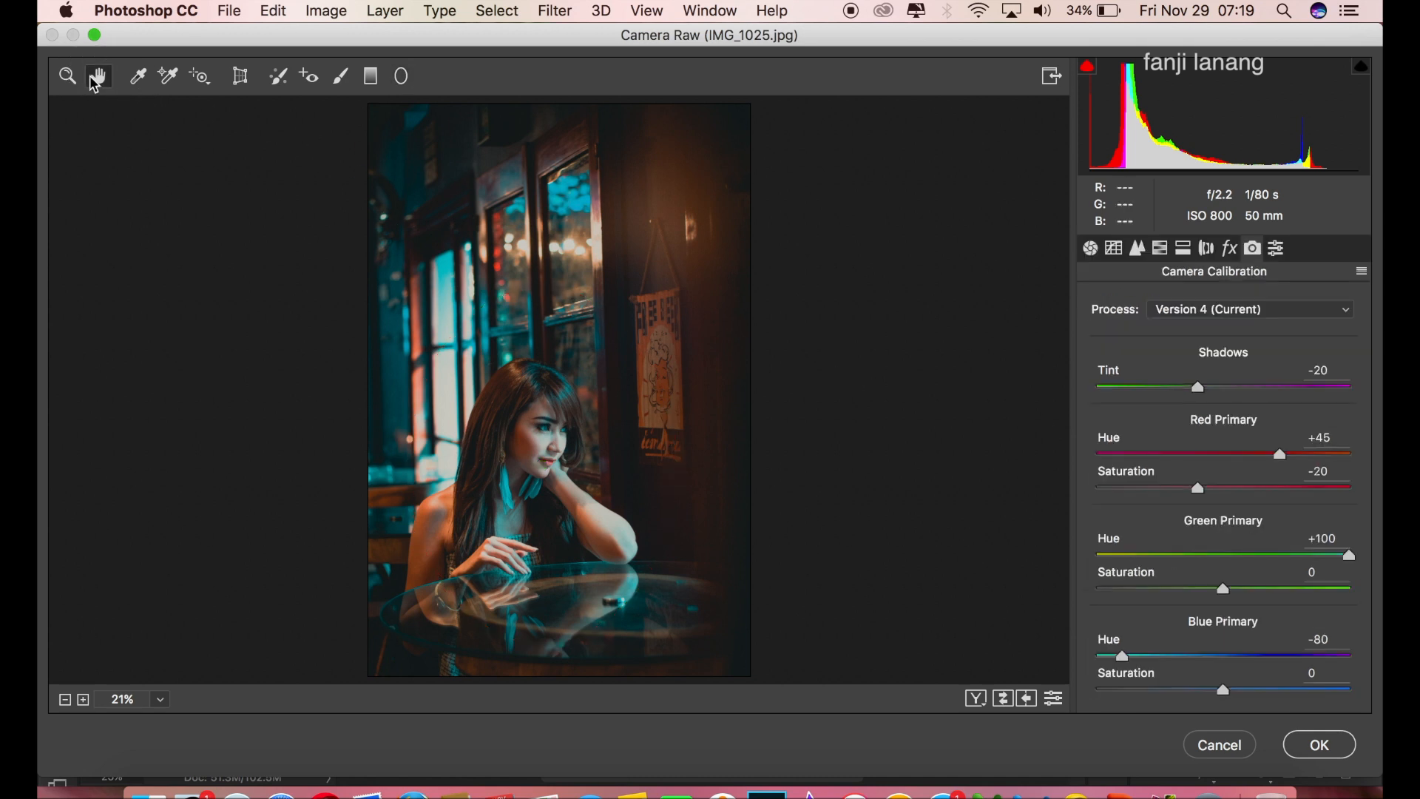
{"action": "left_click", "coordinate": [976, 698]}
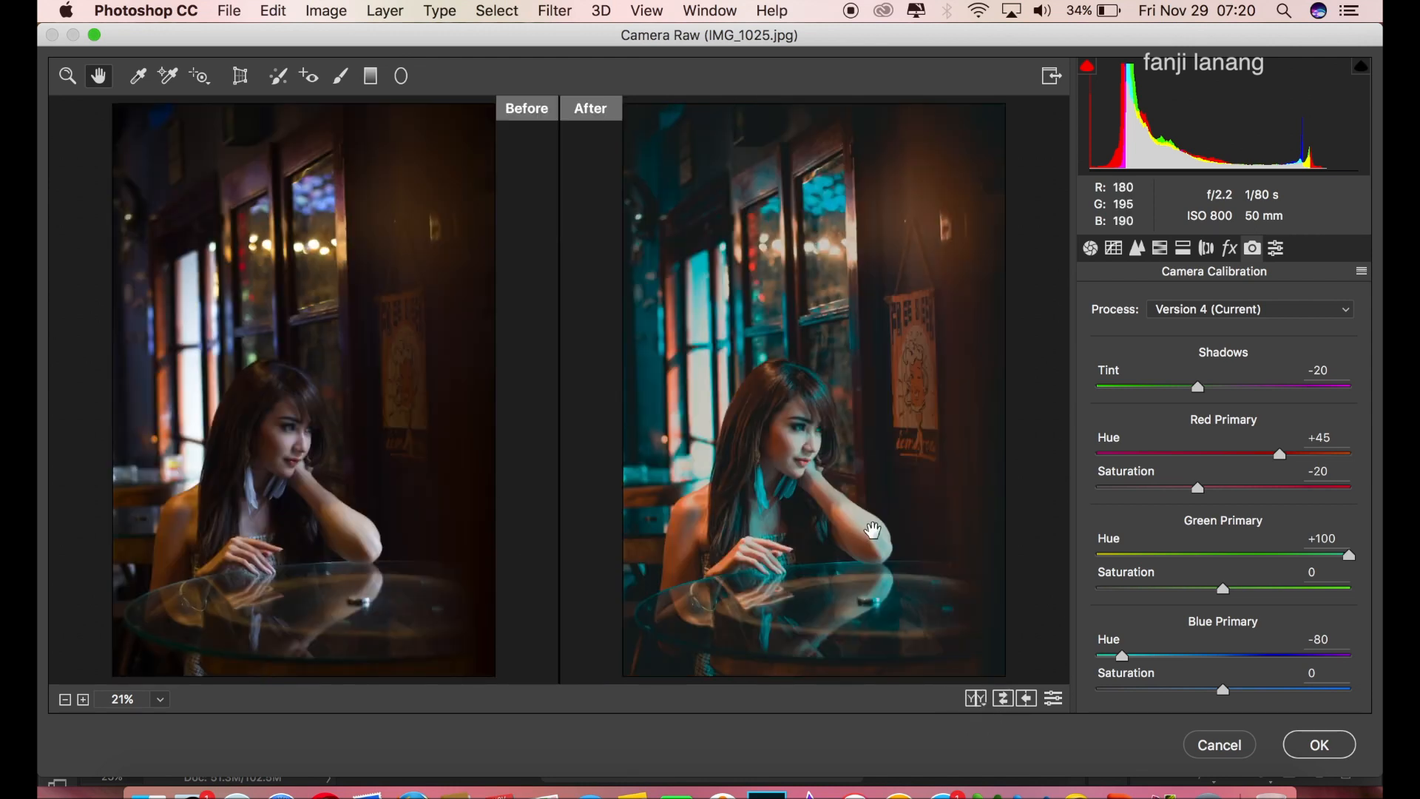
{"action": "left_click", "coordinate": [1340, 754]}
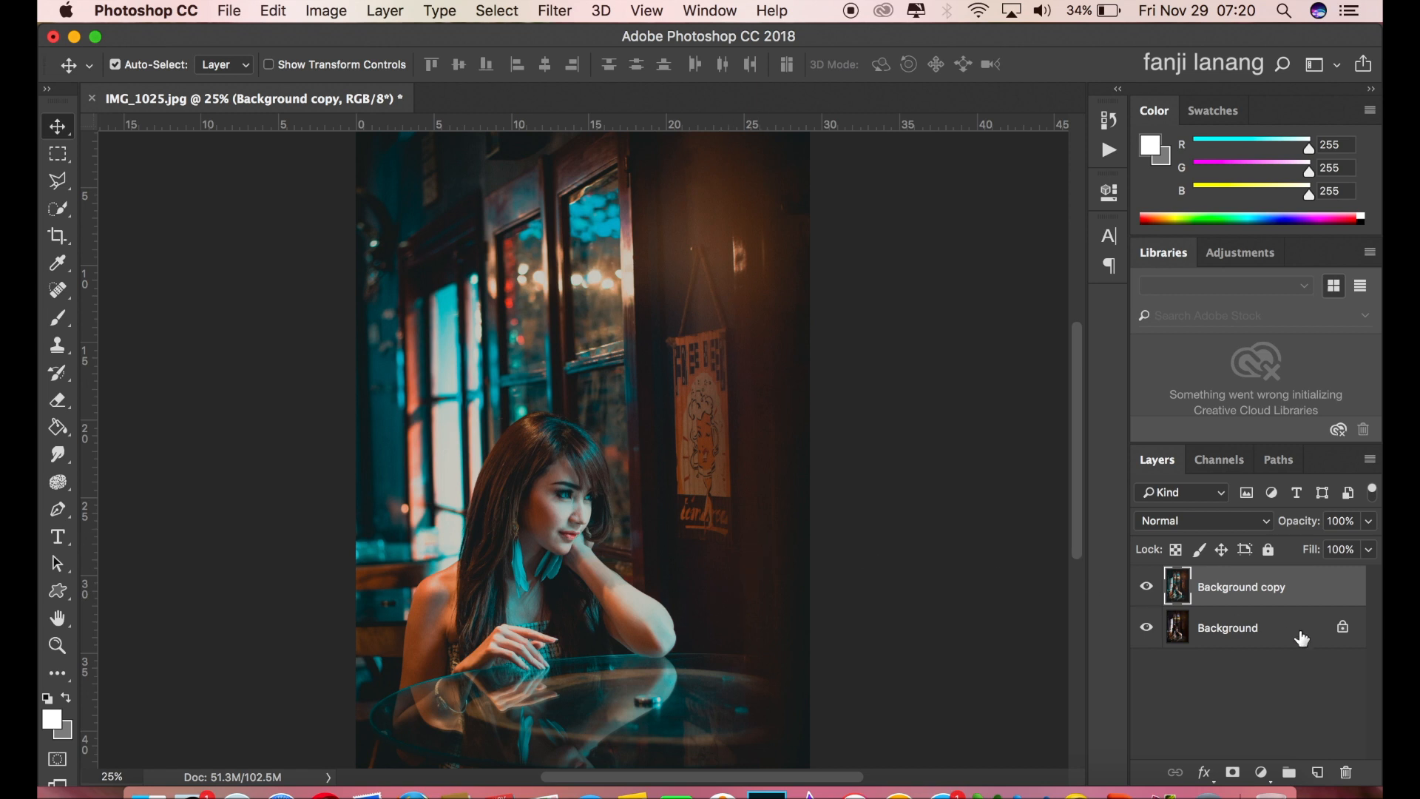
Add a Black & White adjustment layer above the graded copy with Cyans set to 130
{"action": "left_click", "coordinate": [1261, 772]}
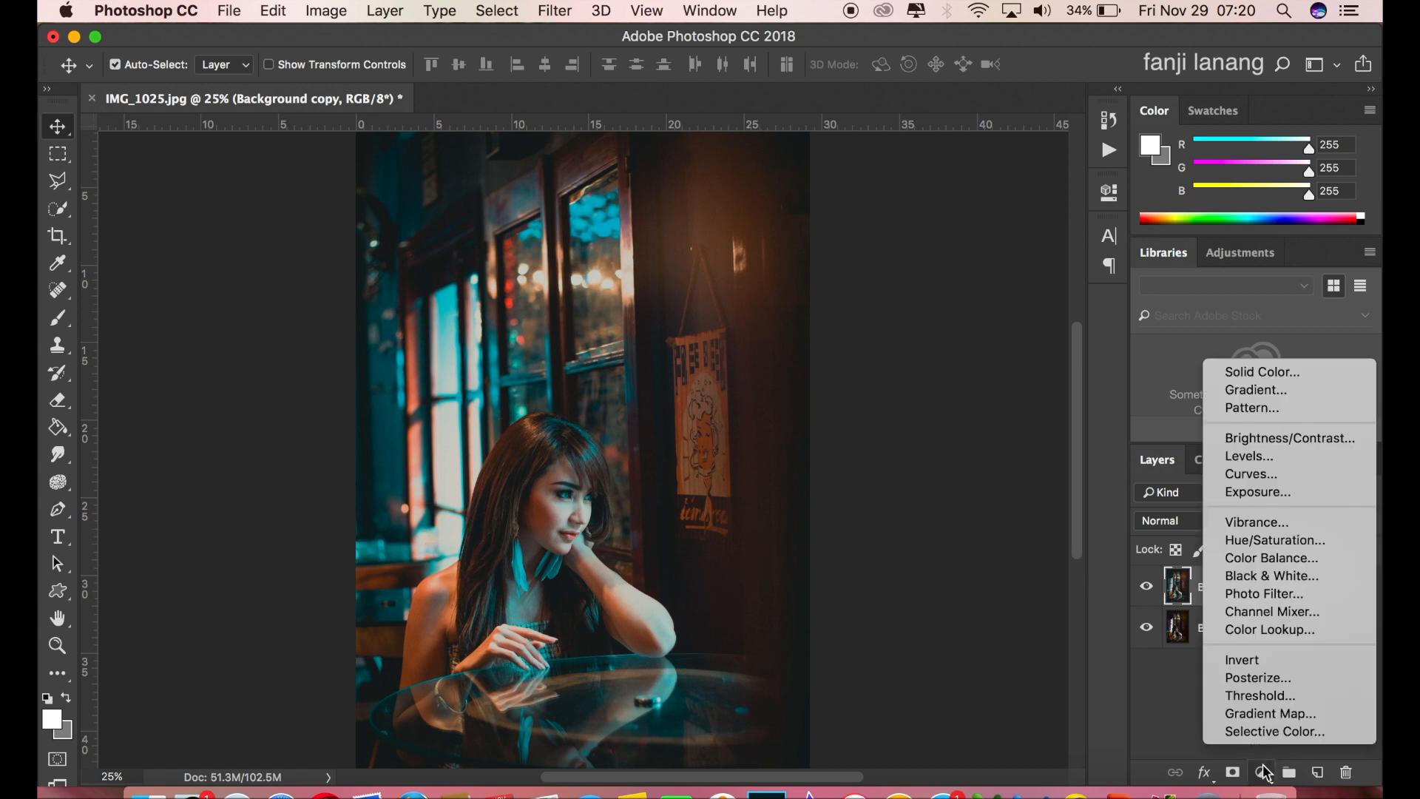
{"action": "left_click", "coordinate": [1267, 576]}
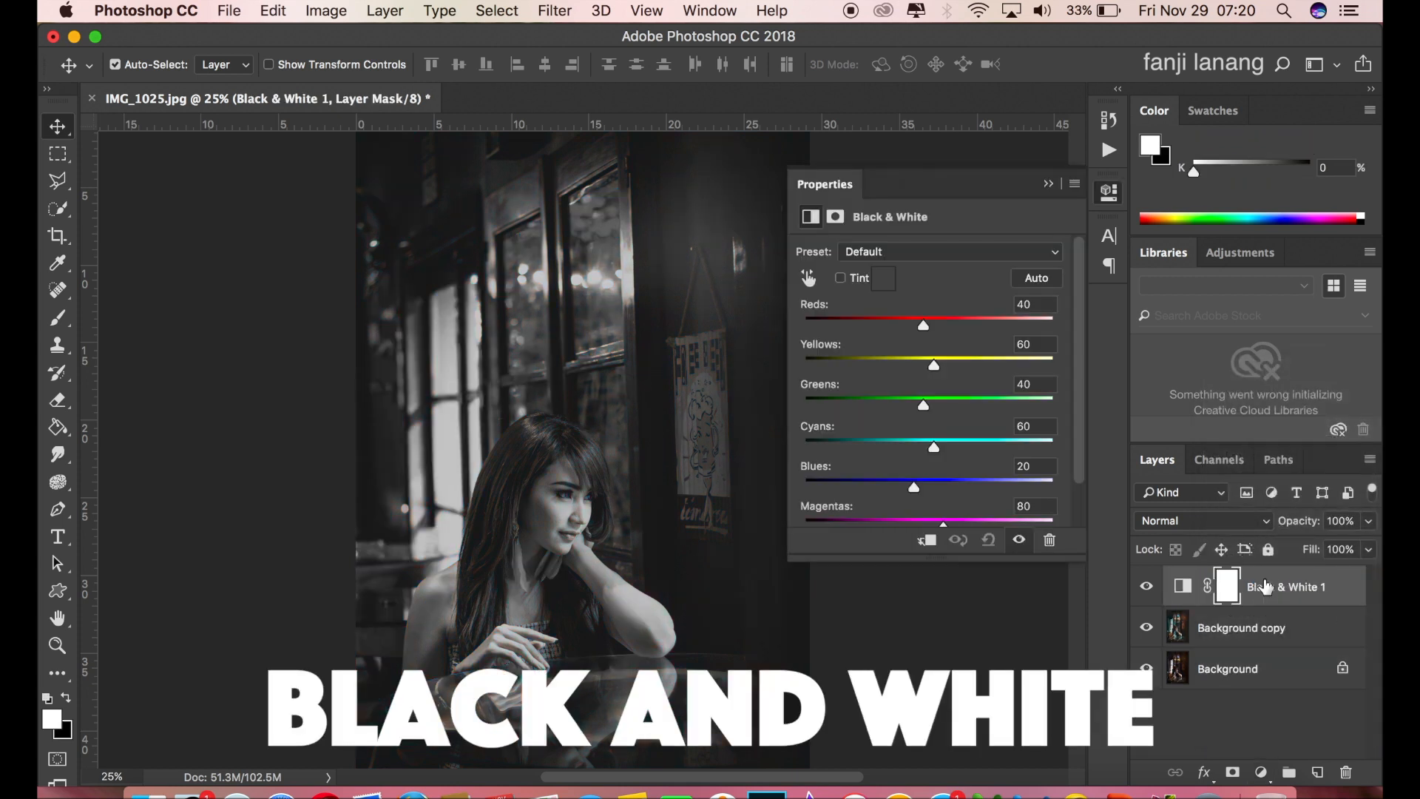
{"action": "left_click", "coordinate": [970, 444]}
{"action": "left_click_drag", "start_coordinate": [972, 449], "coordinate": [968, 448]}
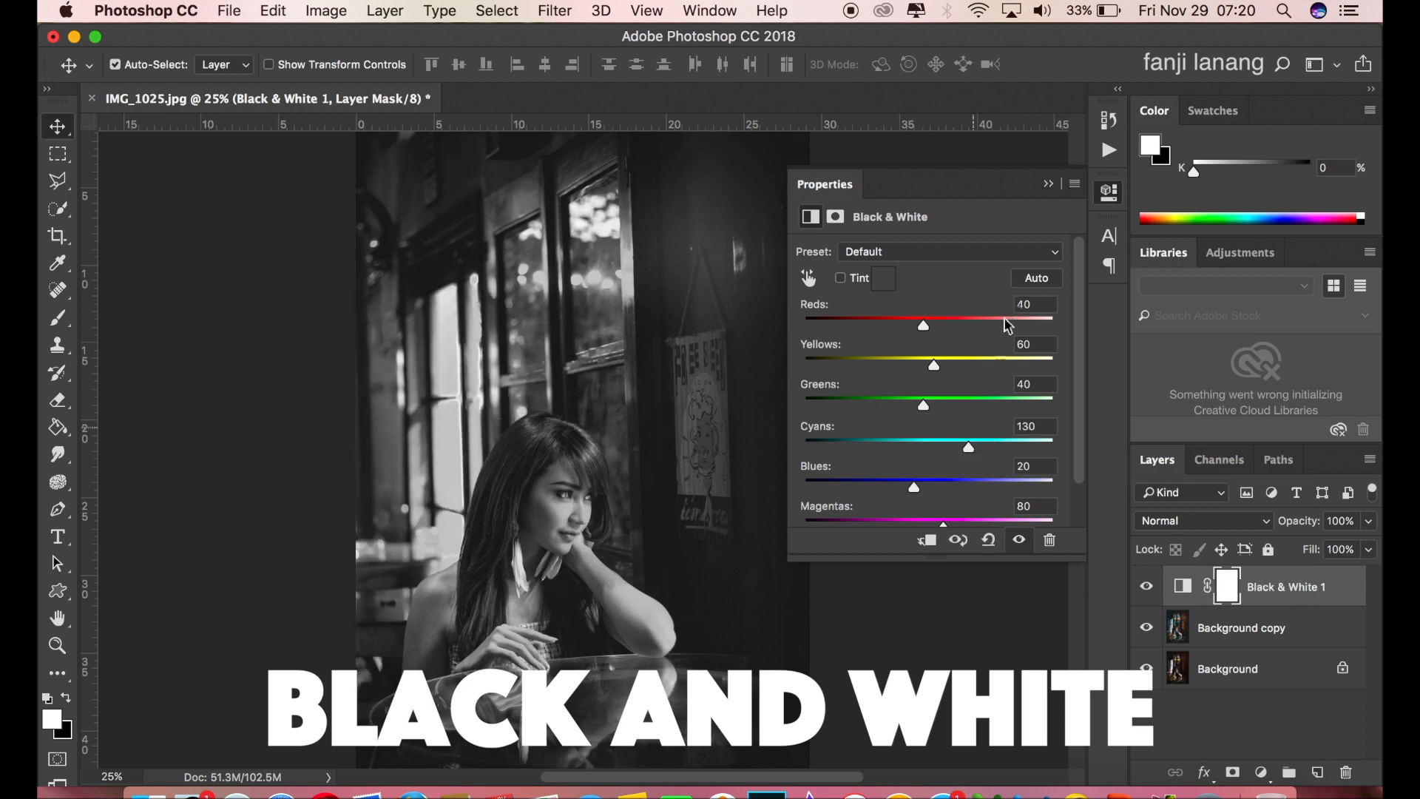
{"action": "left_click", "coordinate": [1048, 184]}
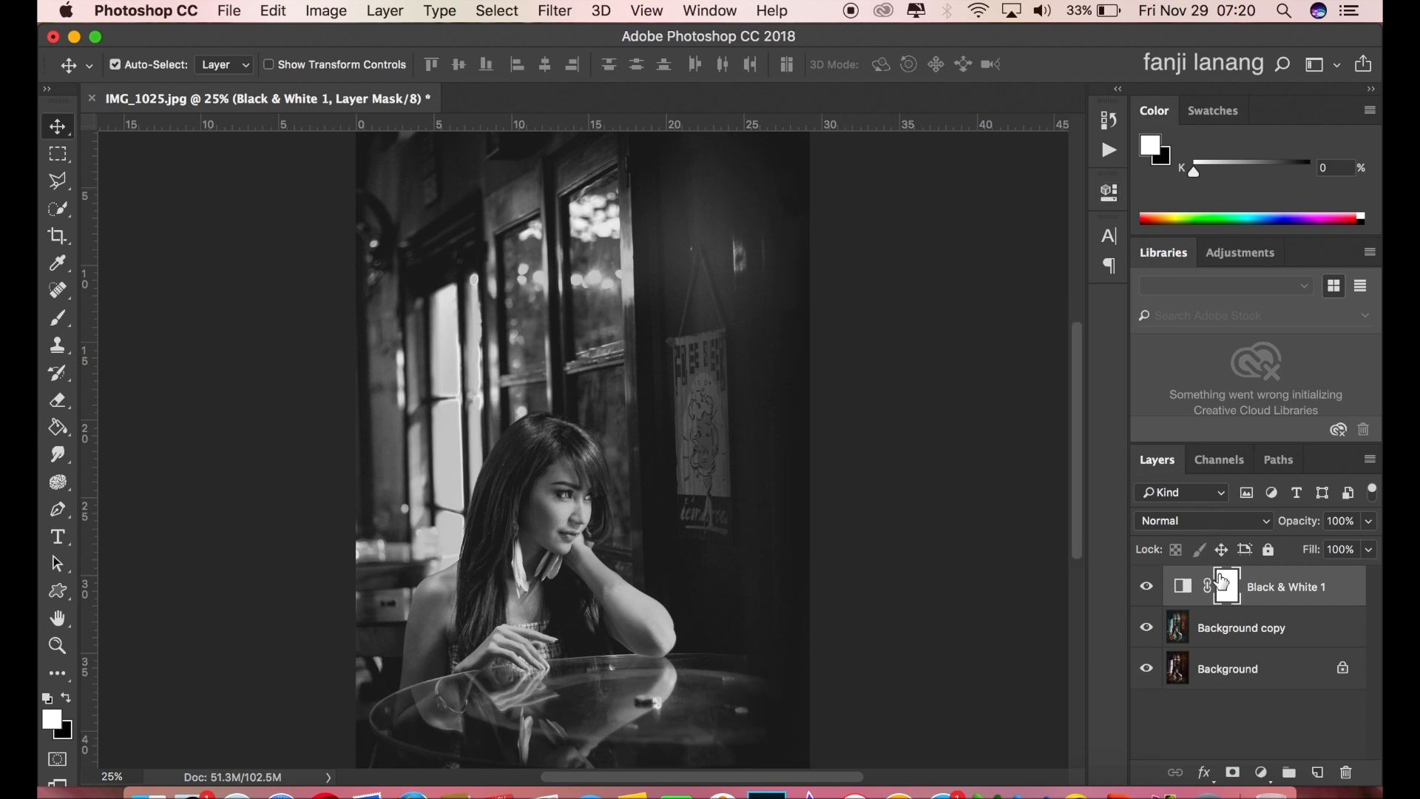
Invert the Black & White layer's mask so that it hides the adjustment
{"action": "left_click", "coordinate": [335, 11]}
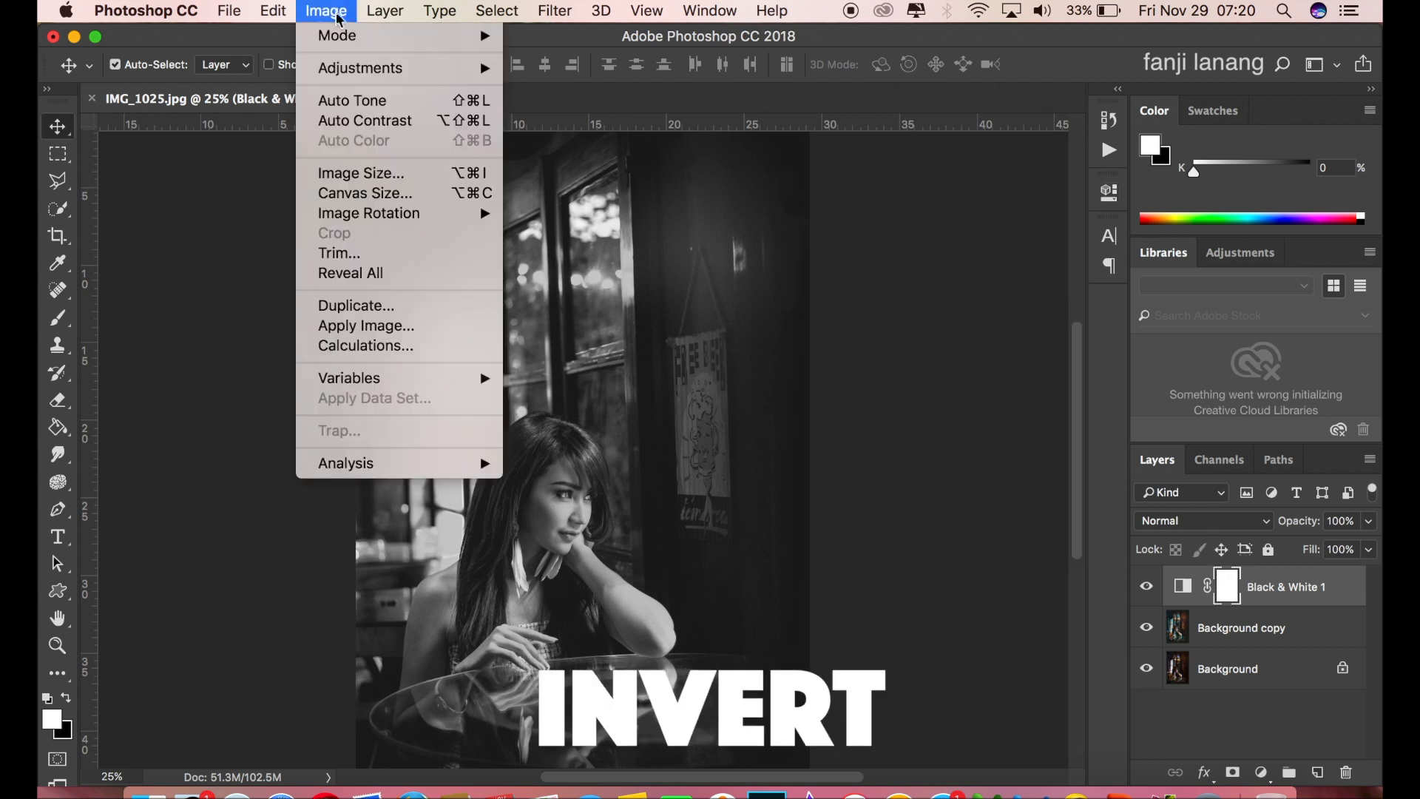
{"action": "mouse_move", "coordinate": [384, 70]}
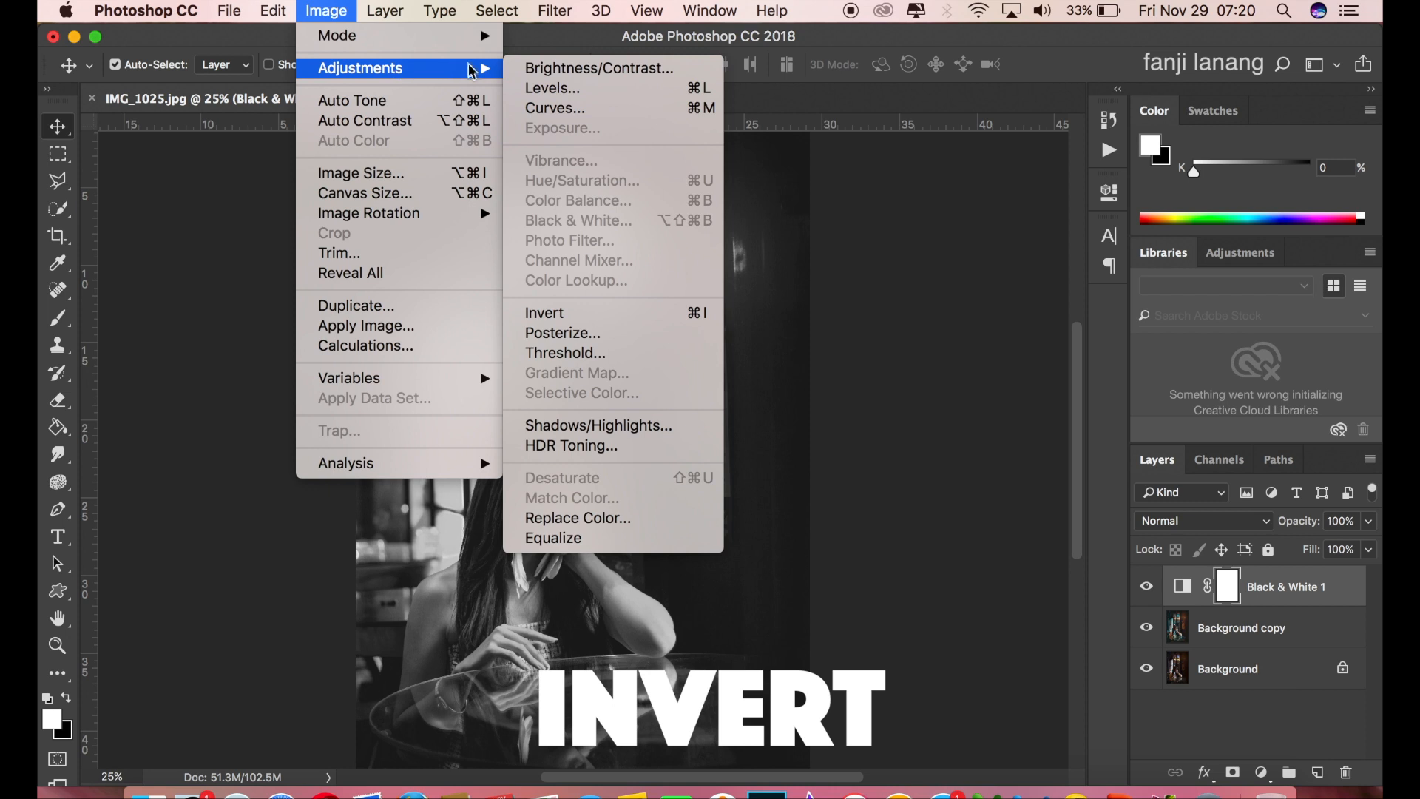
{"action": "left_click", "coordinate": [562, 312]}
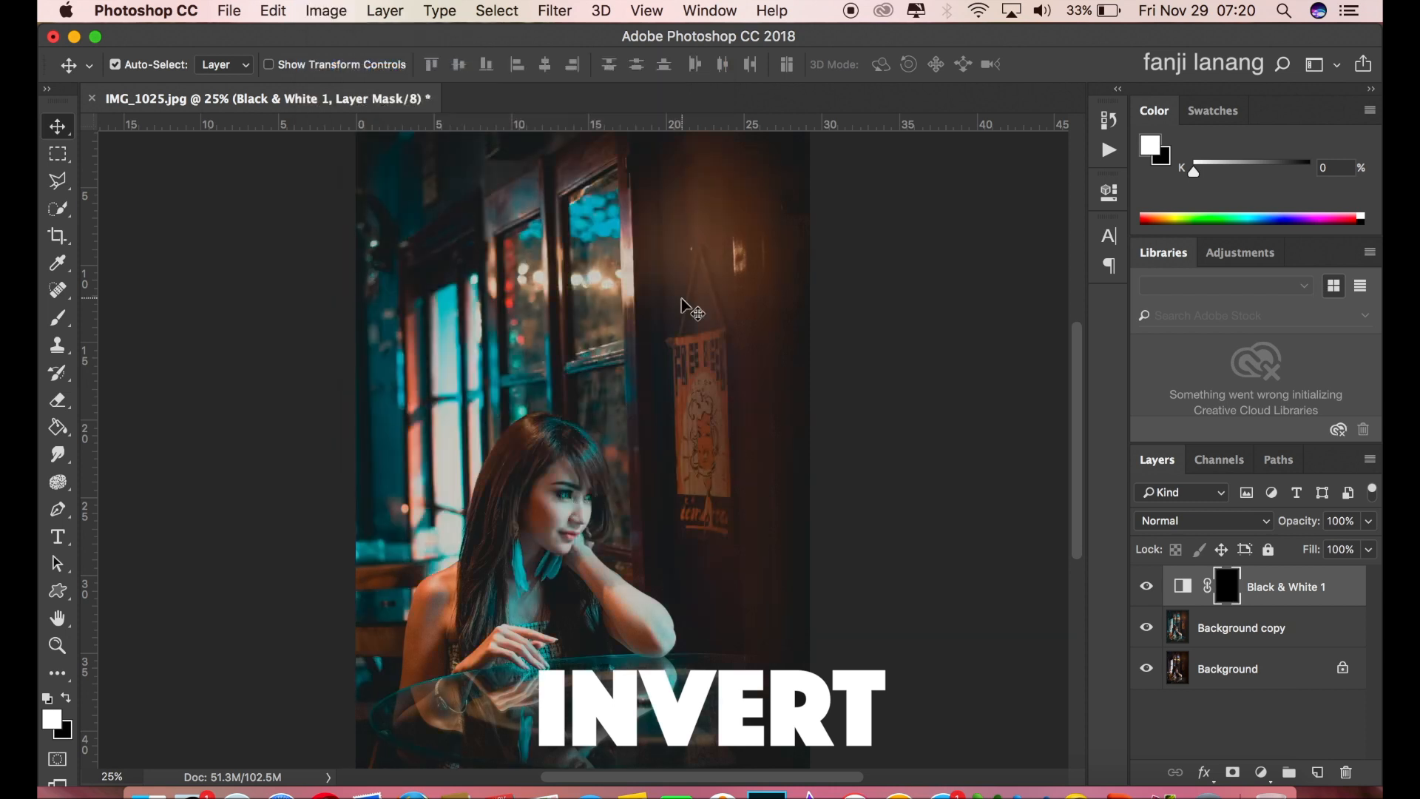
Paint white over the woman's face on the Black & White layer's mask with the Brush tool at size 30
{"action": "left_click", "coordinate": [58, 317]}
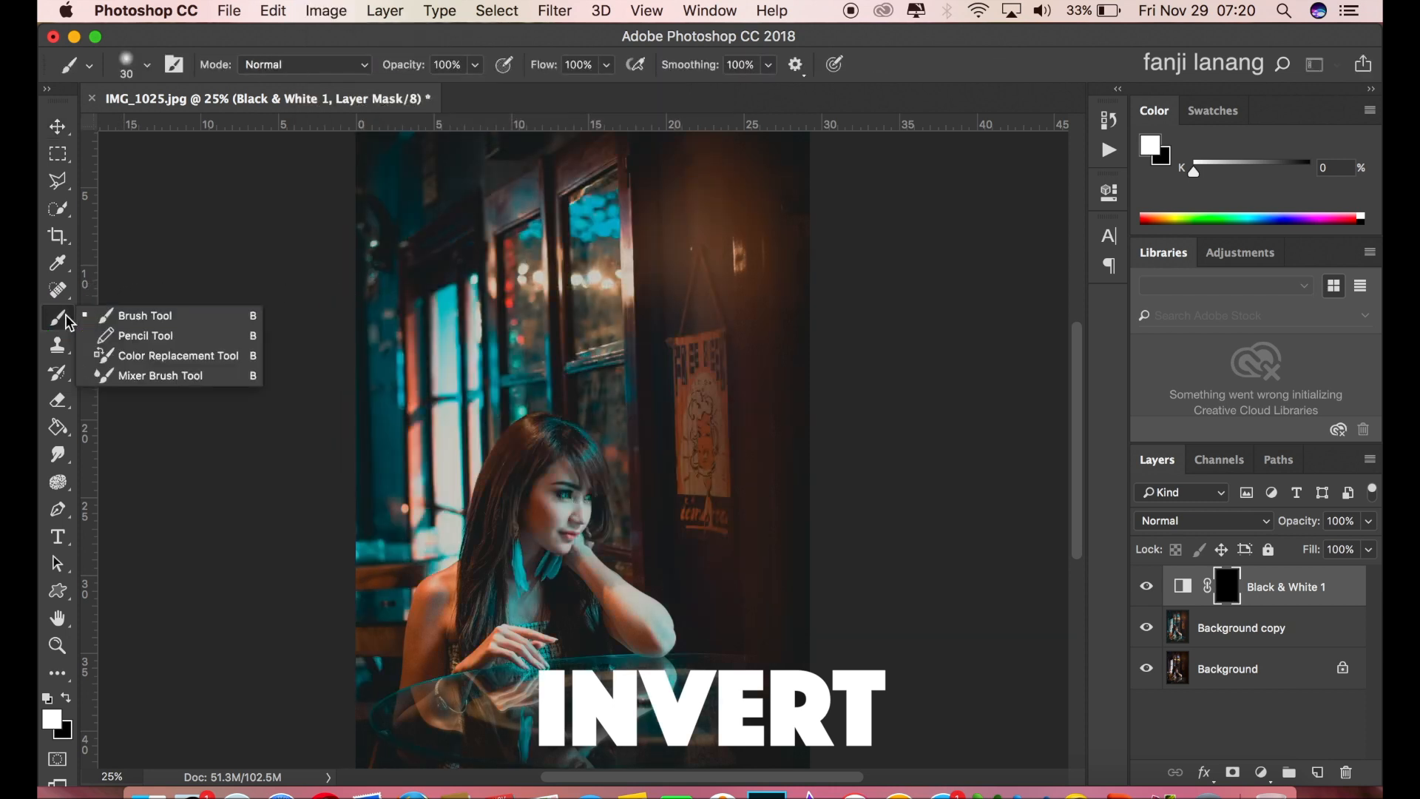
{"action": "left_click", "coordinate": [104, 318]}
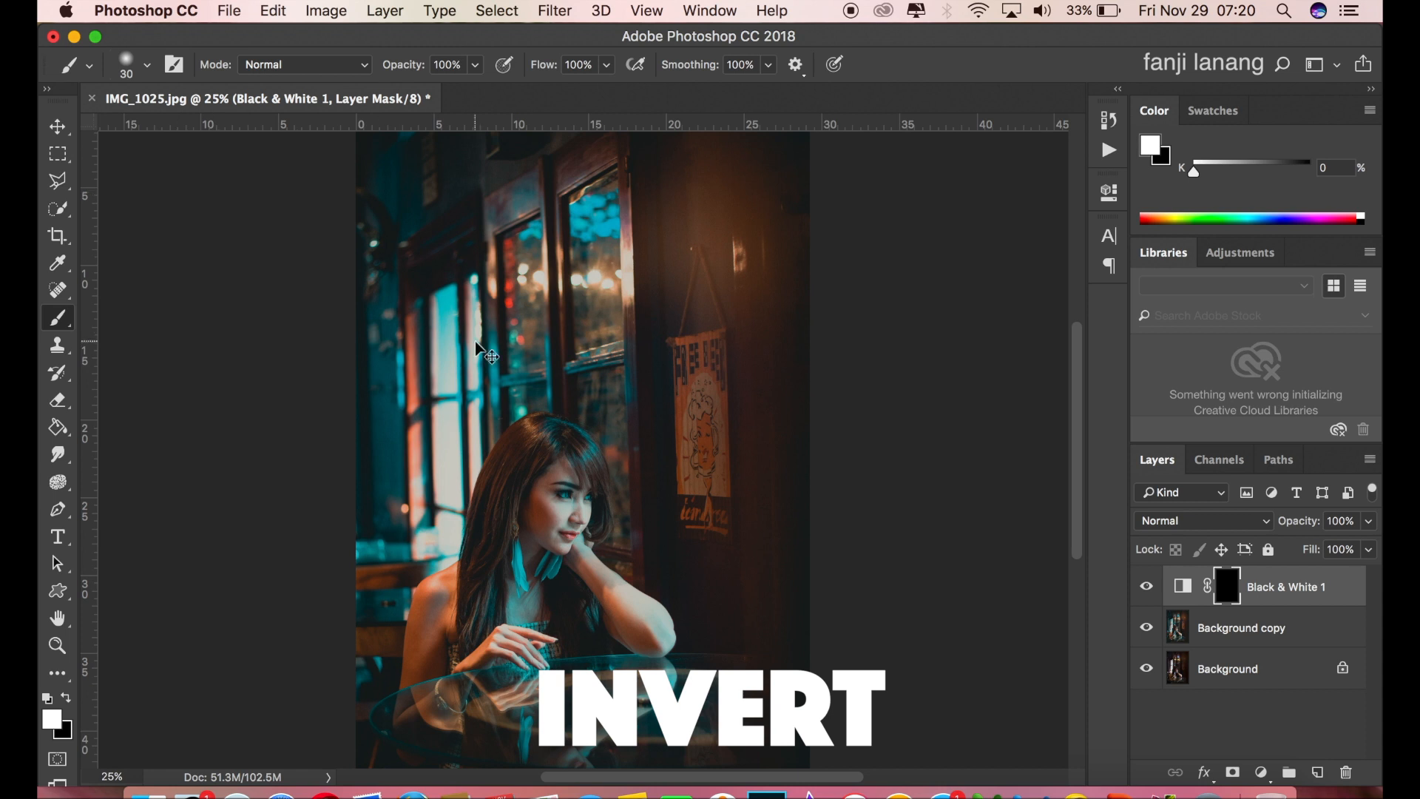
{"action": "key", "text": "super+plus"}
{"action": "key", "text": "super+plus"}
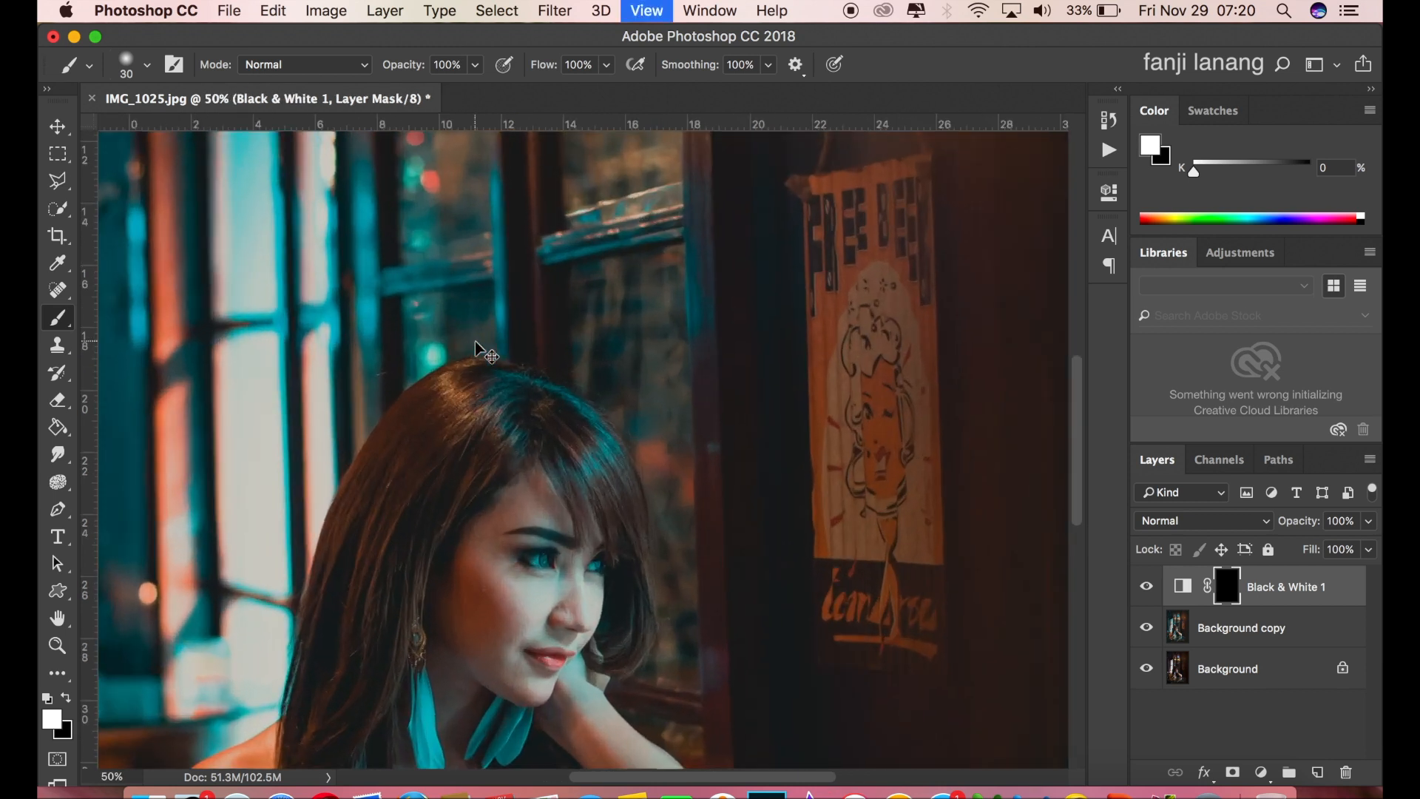
{"action": "key", "text": "super+plus"}
{"action": "left_click_drag", "start_coordinate": [523, 523], "coordinate": [559, 375]}
{"action": "key", "text": "super+plus"}
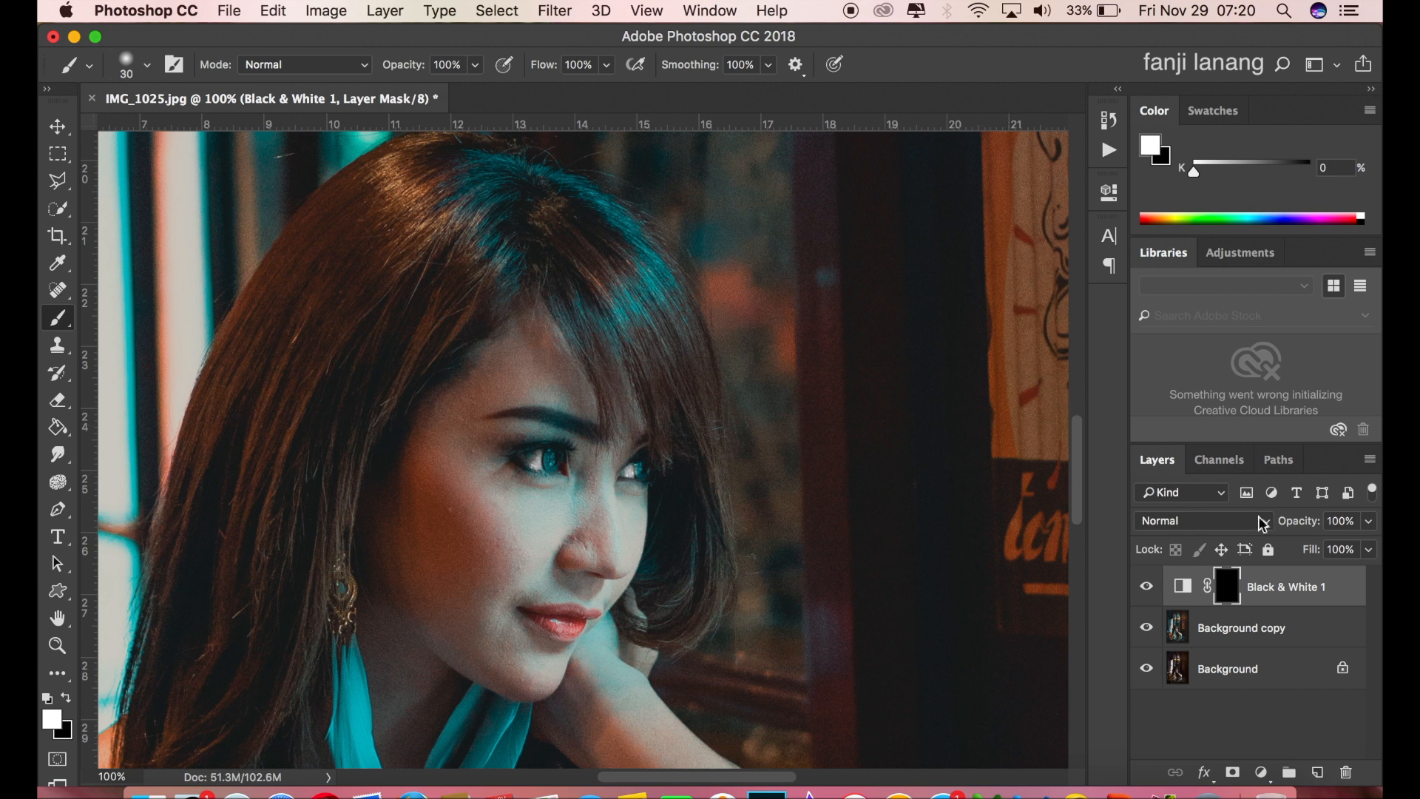
Lower the Black & White layer's opacity to 76% and return to the whole picture with the Move tool active
{"action": "left_click", "coordinate": [1364, 522]}
{"action": "left_click_drag", "start_coordinate": [1370, 545], "coordinate": [1339, 547]}
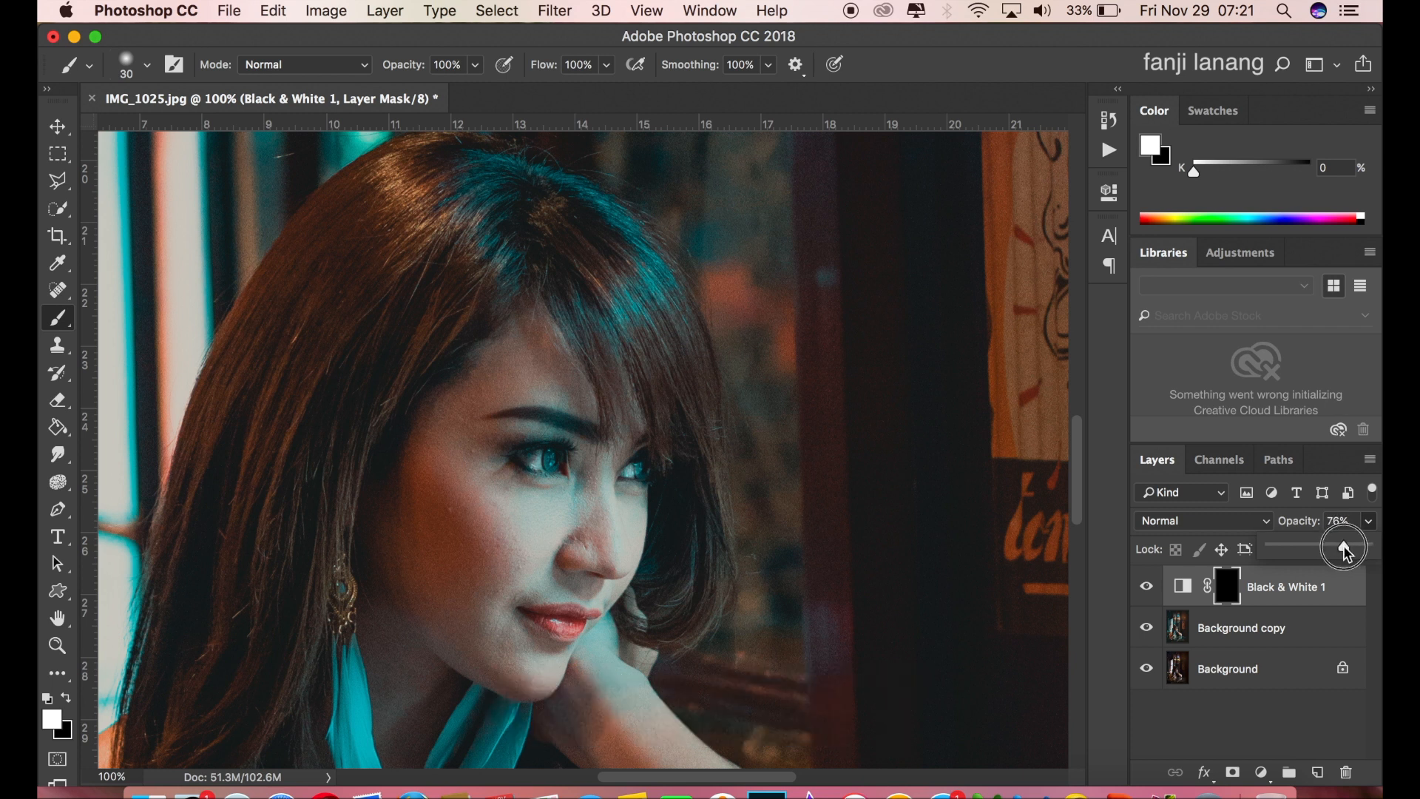
{"action": "key", "text": "v"}
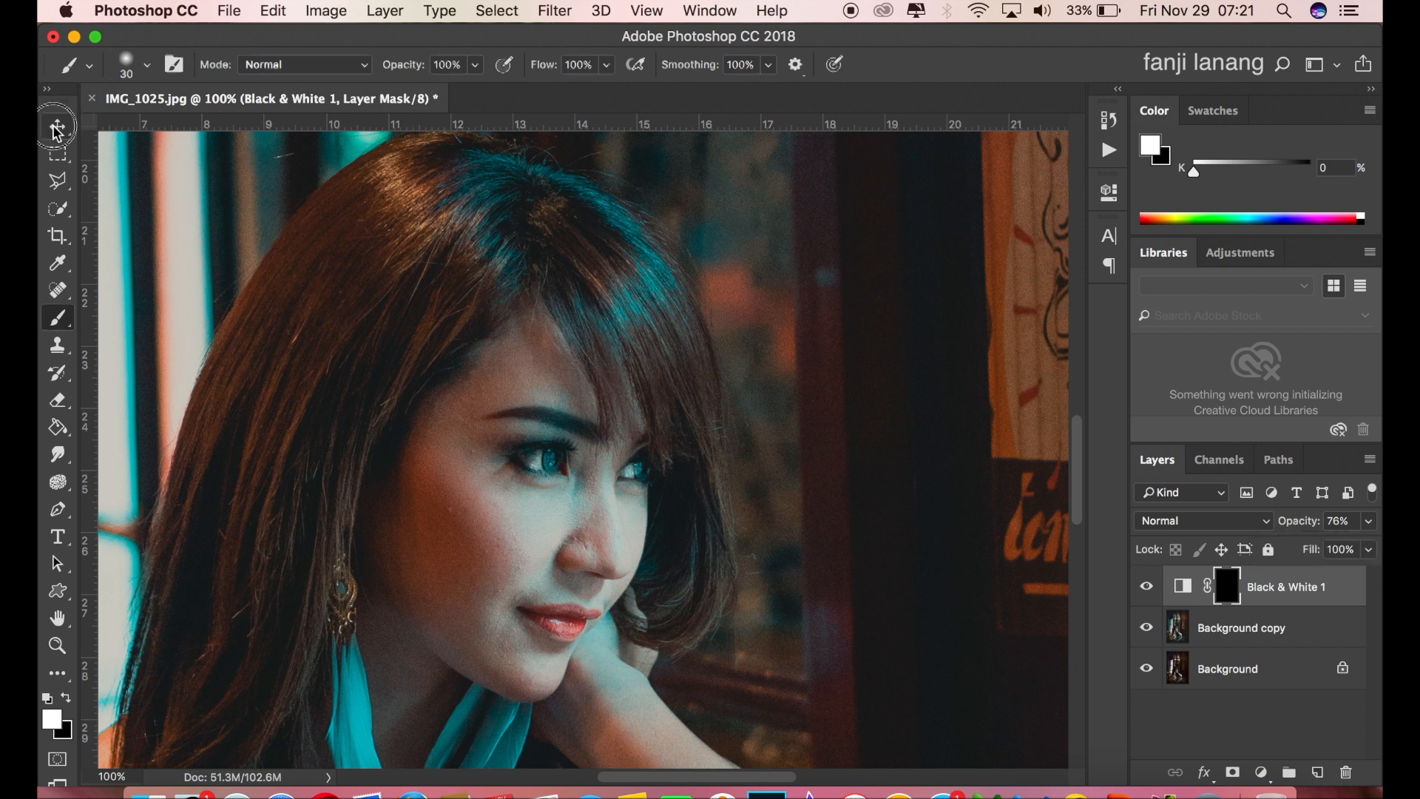
{"action": "key", "text": "super+minus"}
{"action": "key", "text": "super+minus"}
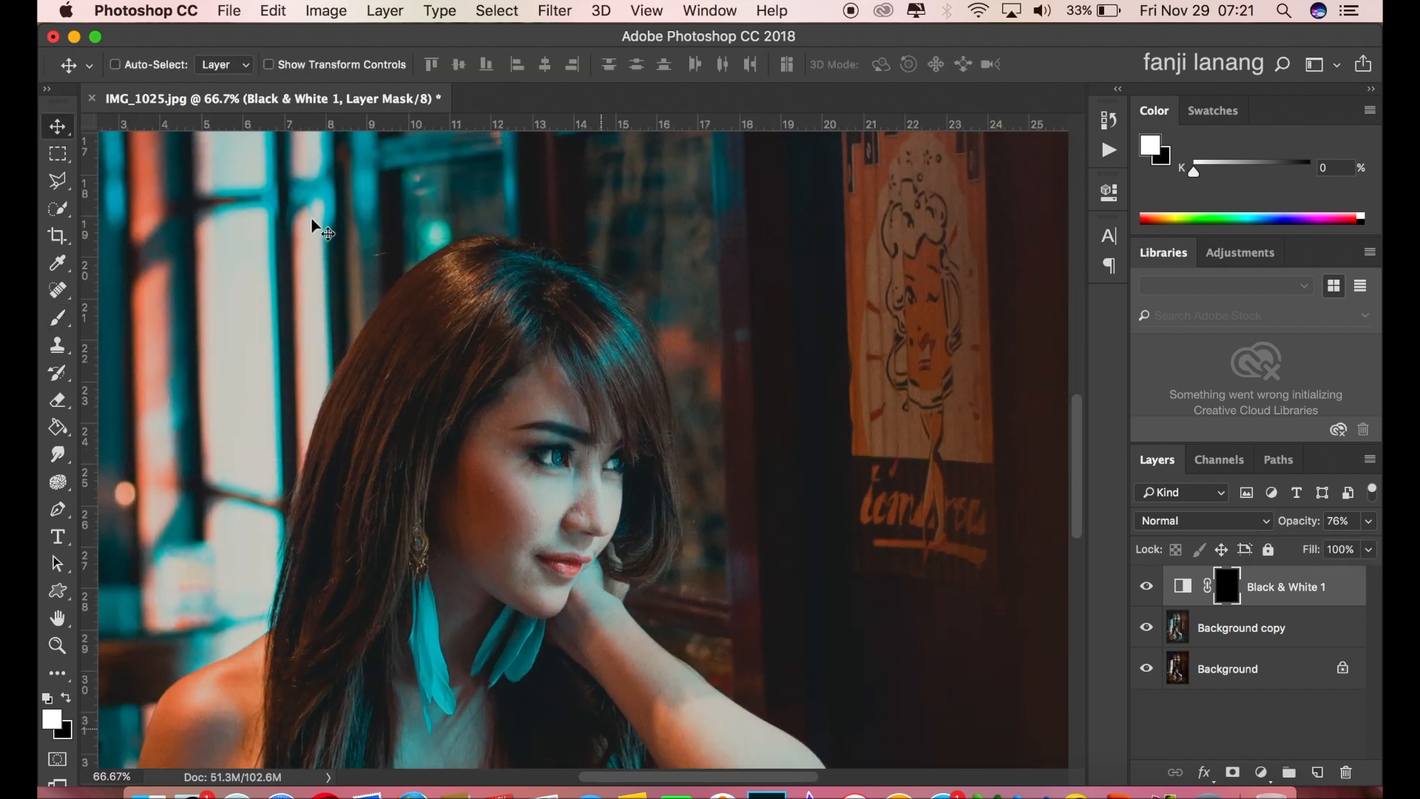
{"action": "key", "text": "super+minus"}
{"action": "key", "text": "super+minus"}
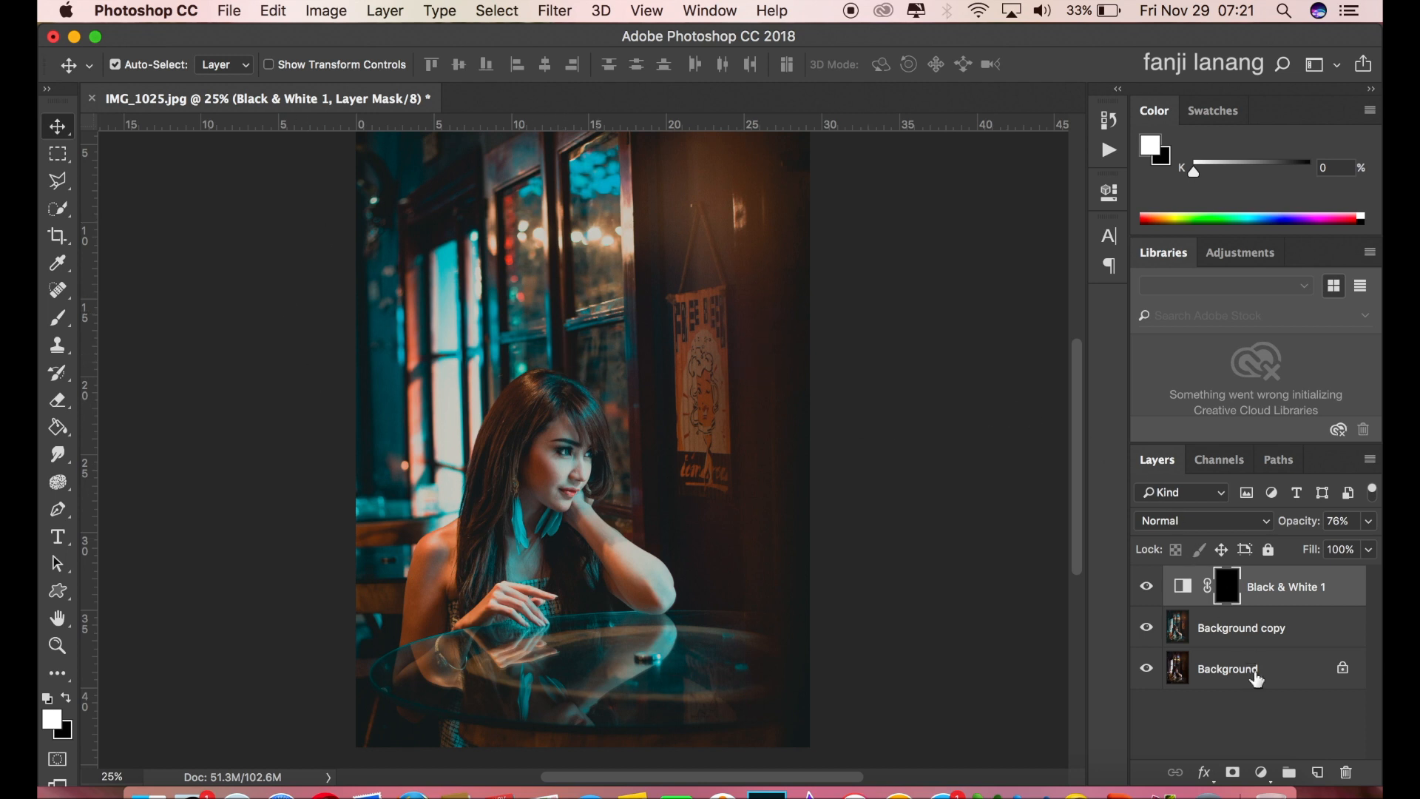
Add a blank layer on top and use Apply Image with the merged RGB source, Multiply blending and 100% opacity
{"action": "left_click", "coordinate": [1323, 772]}
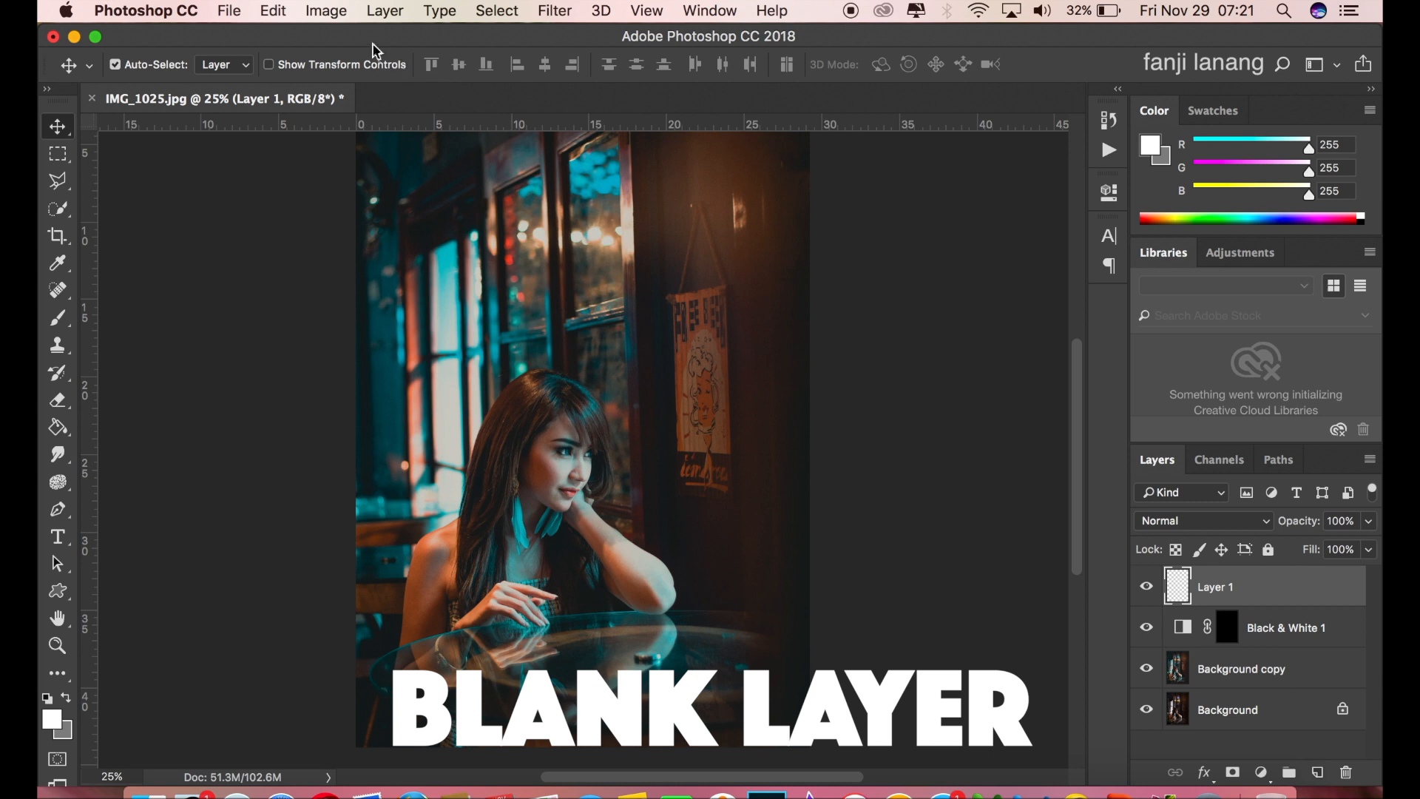
{"action": "left_click", "coordinate": [326, 10]}
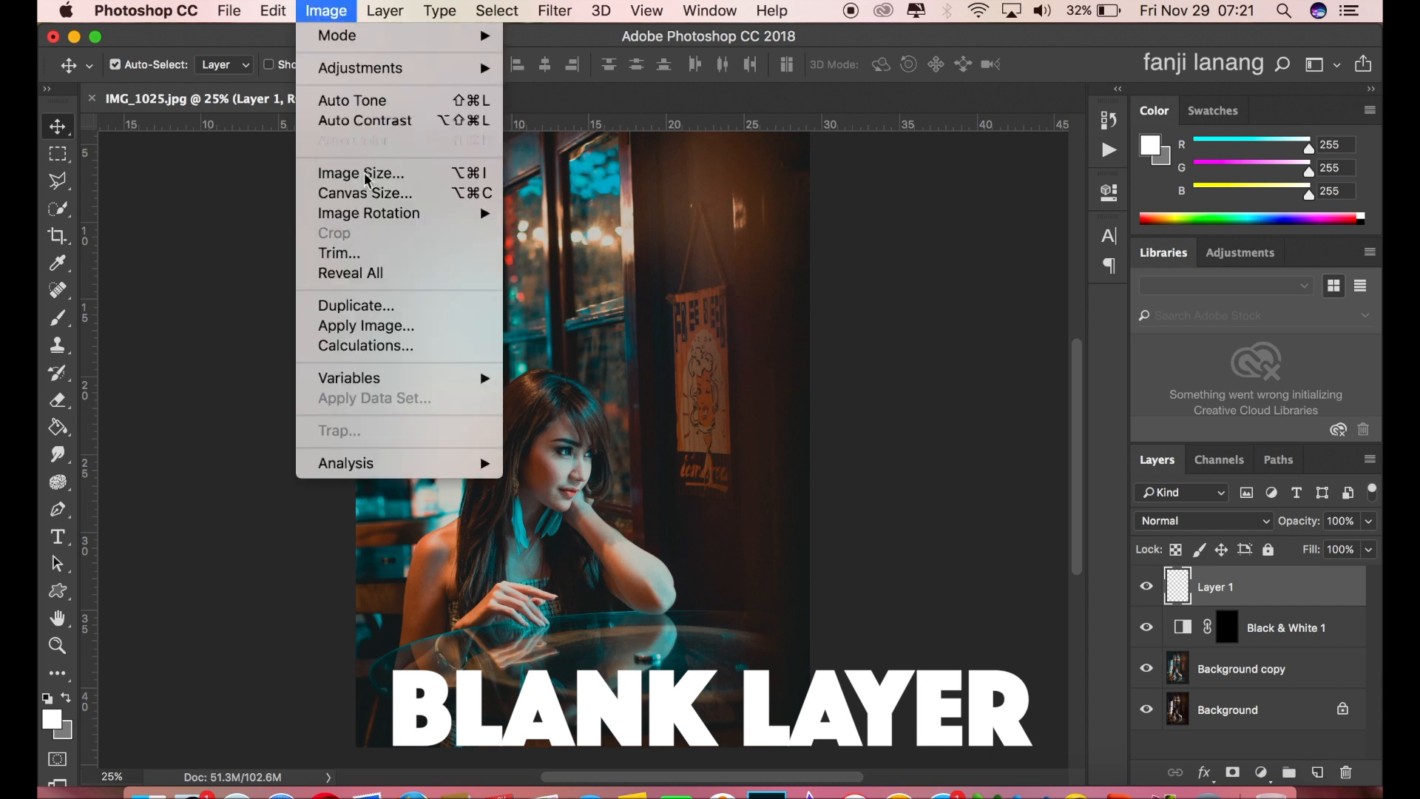
{"action": "left_click", "coordinate": [399, 326]}
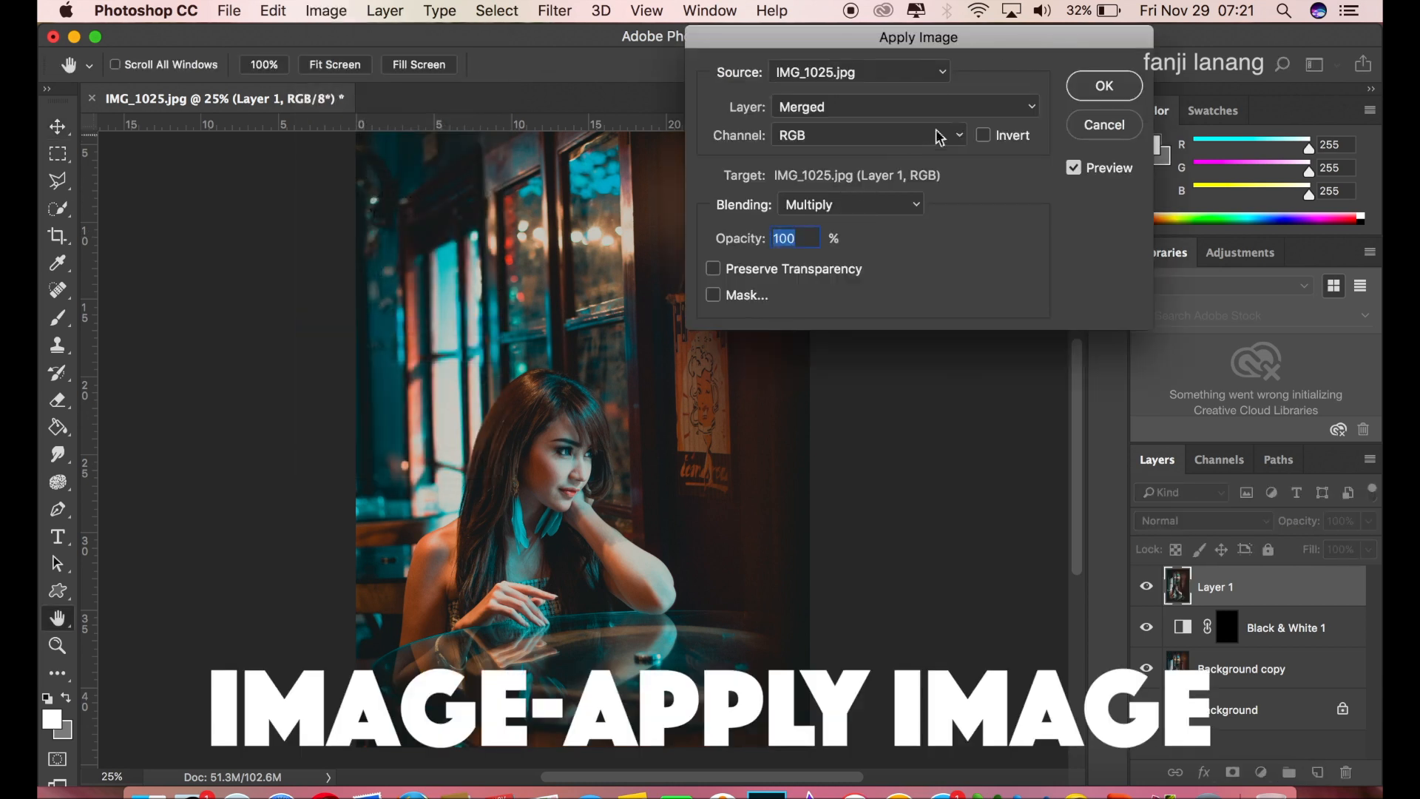
{"action": "left_click", "coordinate": [1104, 87]}
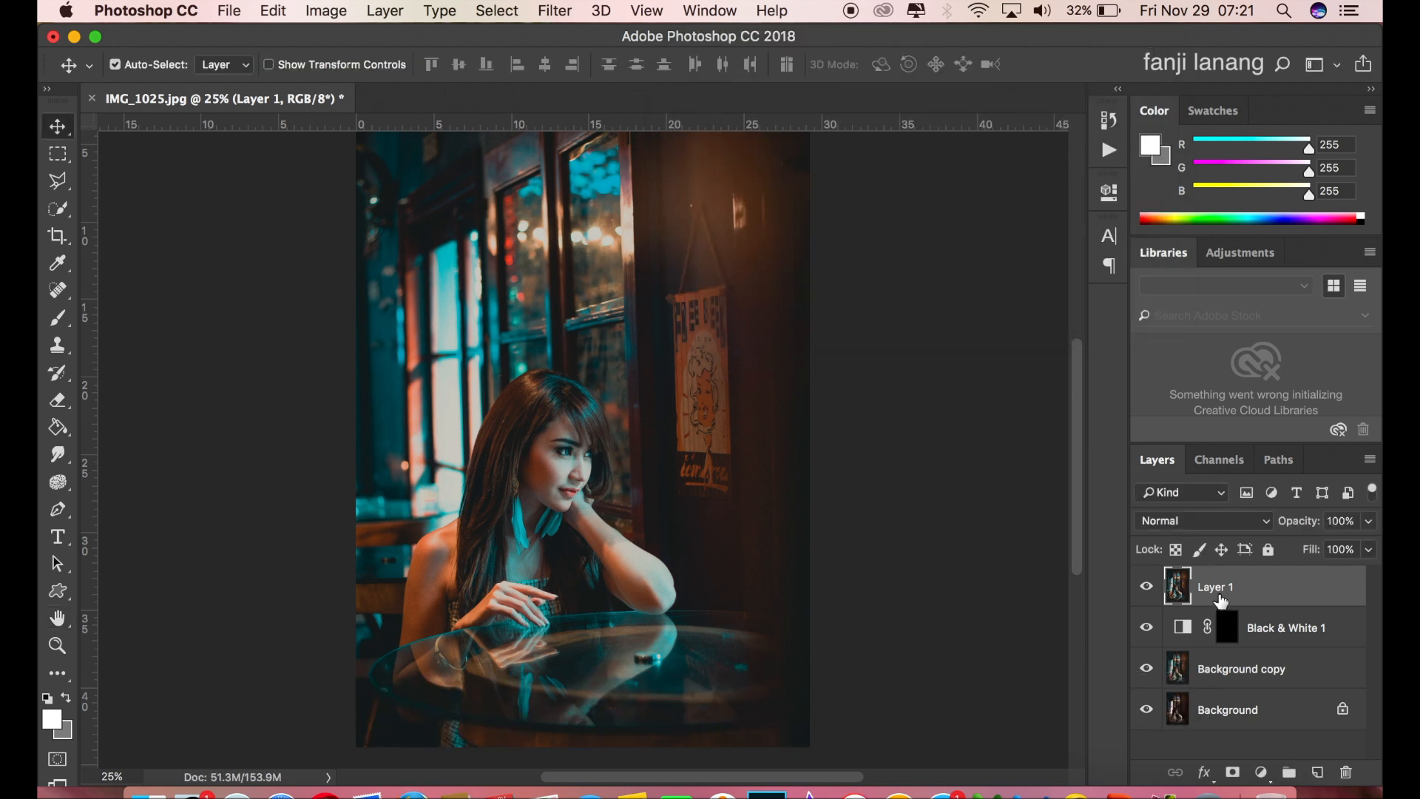
Smooth the skin on Layer 1 with Portraiture's Default preset, Skin Tones Mask and Enhancements off, and output to a new layer
{"action": "left_click", "coordinate": [555, 10]}
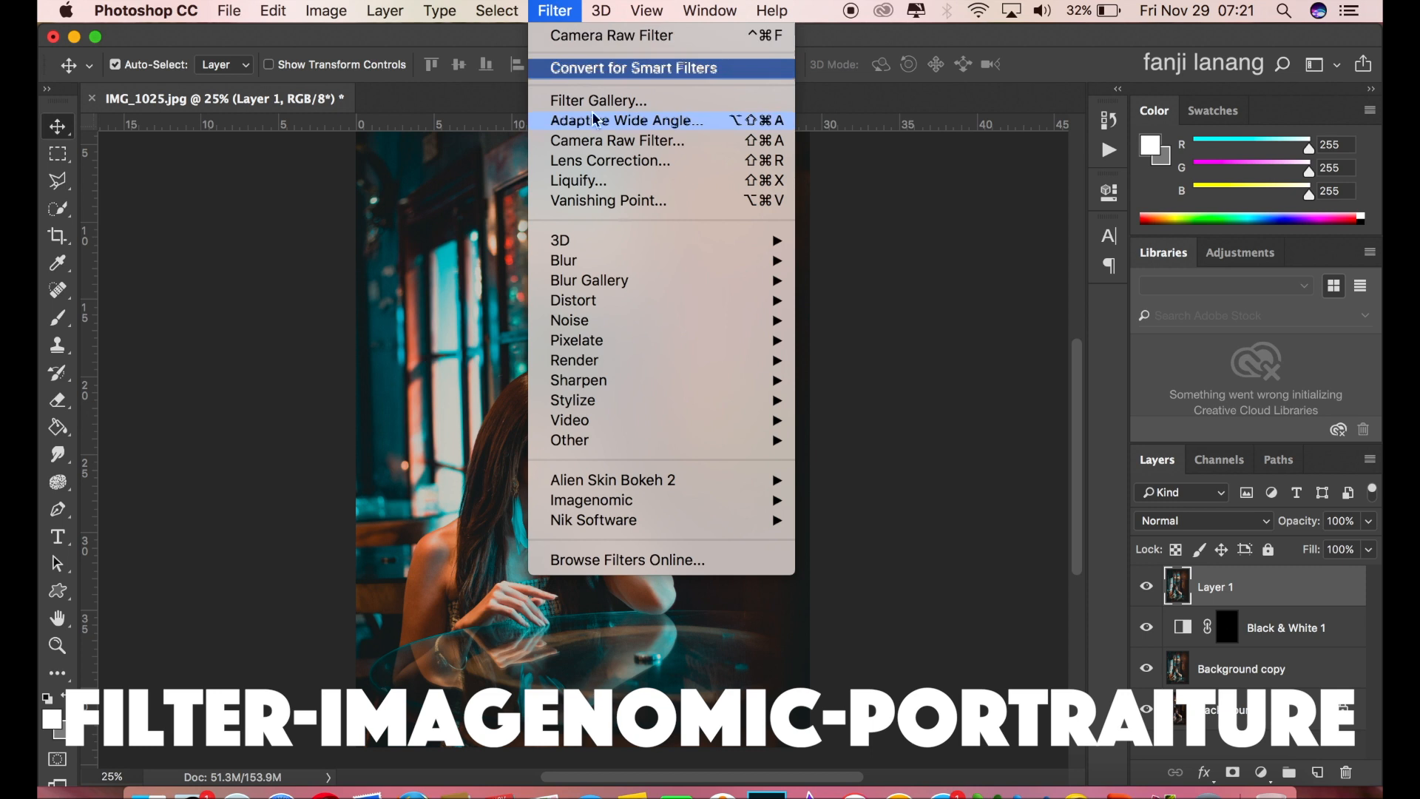
{"action": "mouse_move", "coordinate": [734, 499]}
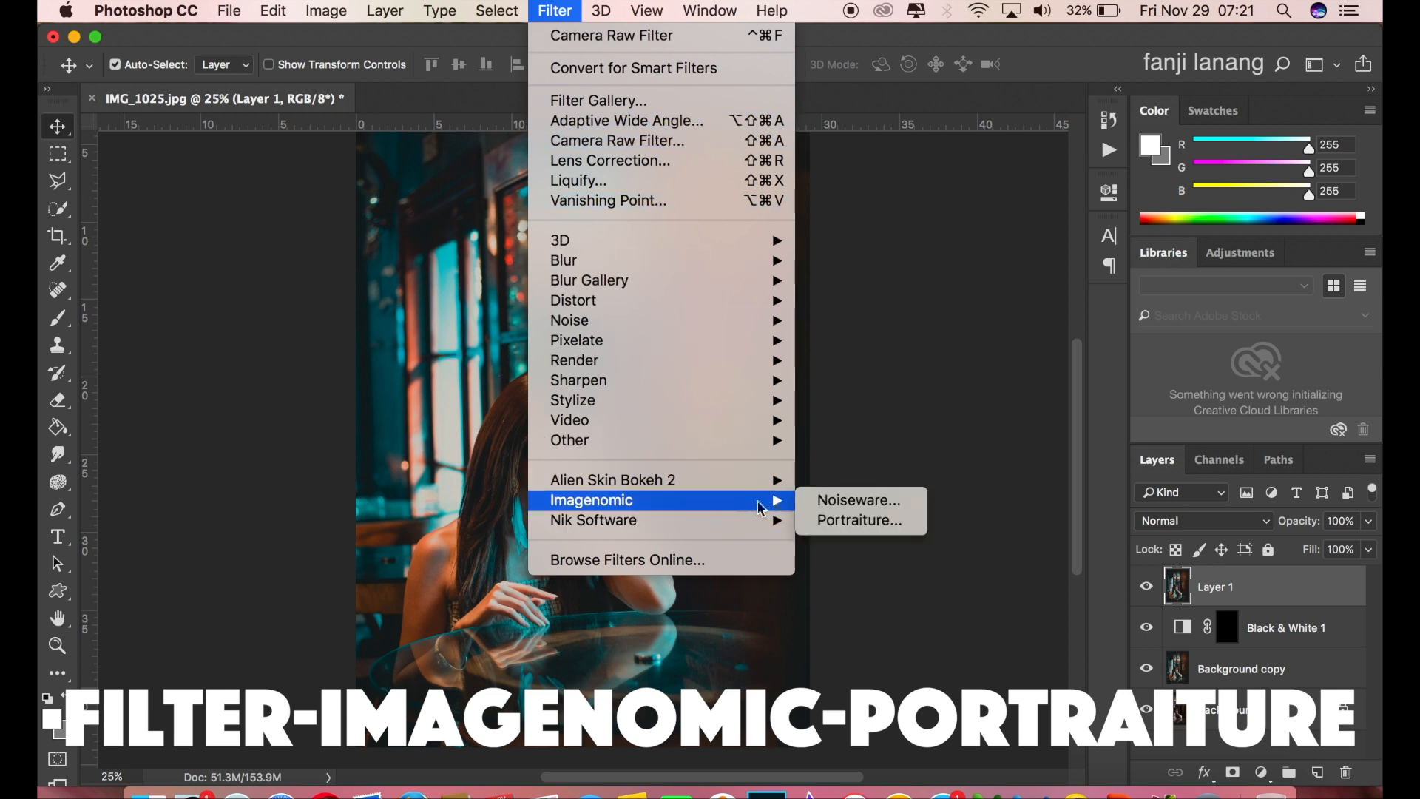
{"action": "left_click", "coordinate": [880, 523]}
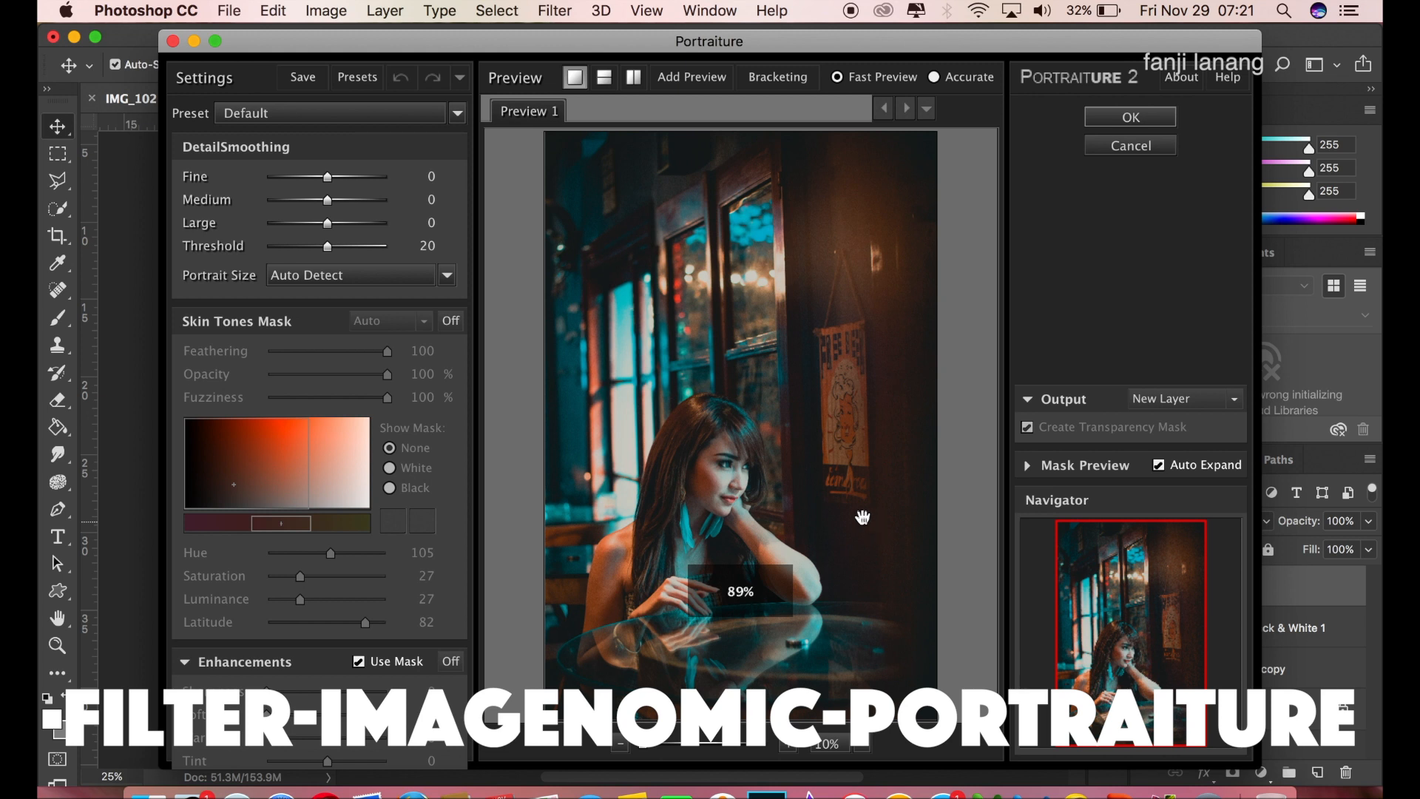
{"action": "left_click", "coordinate": [452, 661]}
{"action": "left_click", "coordinate": [456, 664]}
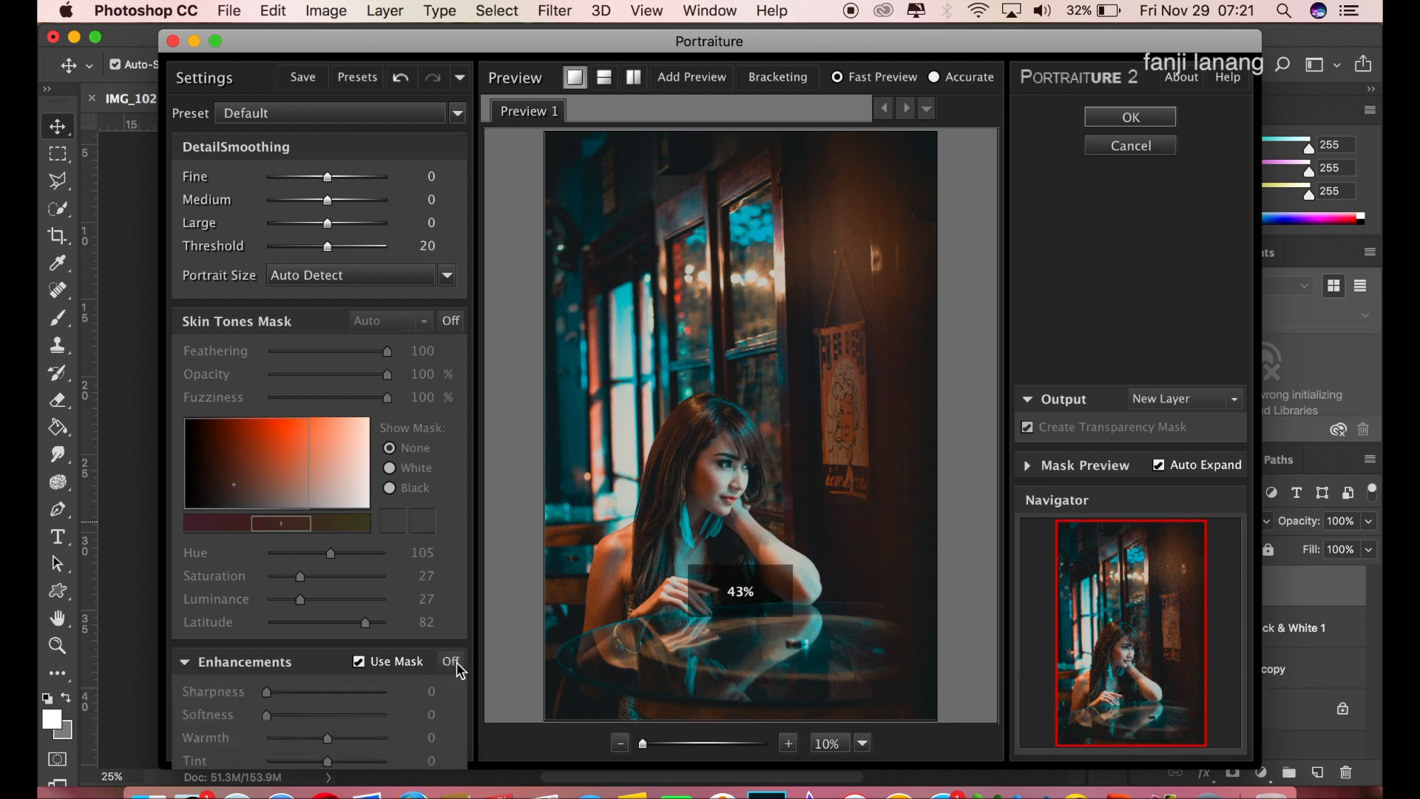
{"action": "left_click", "coordinate": [451, 321]}
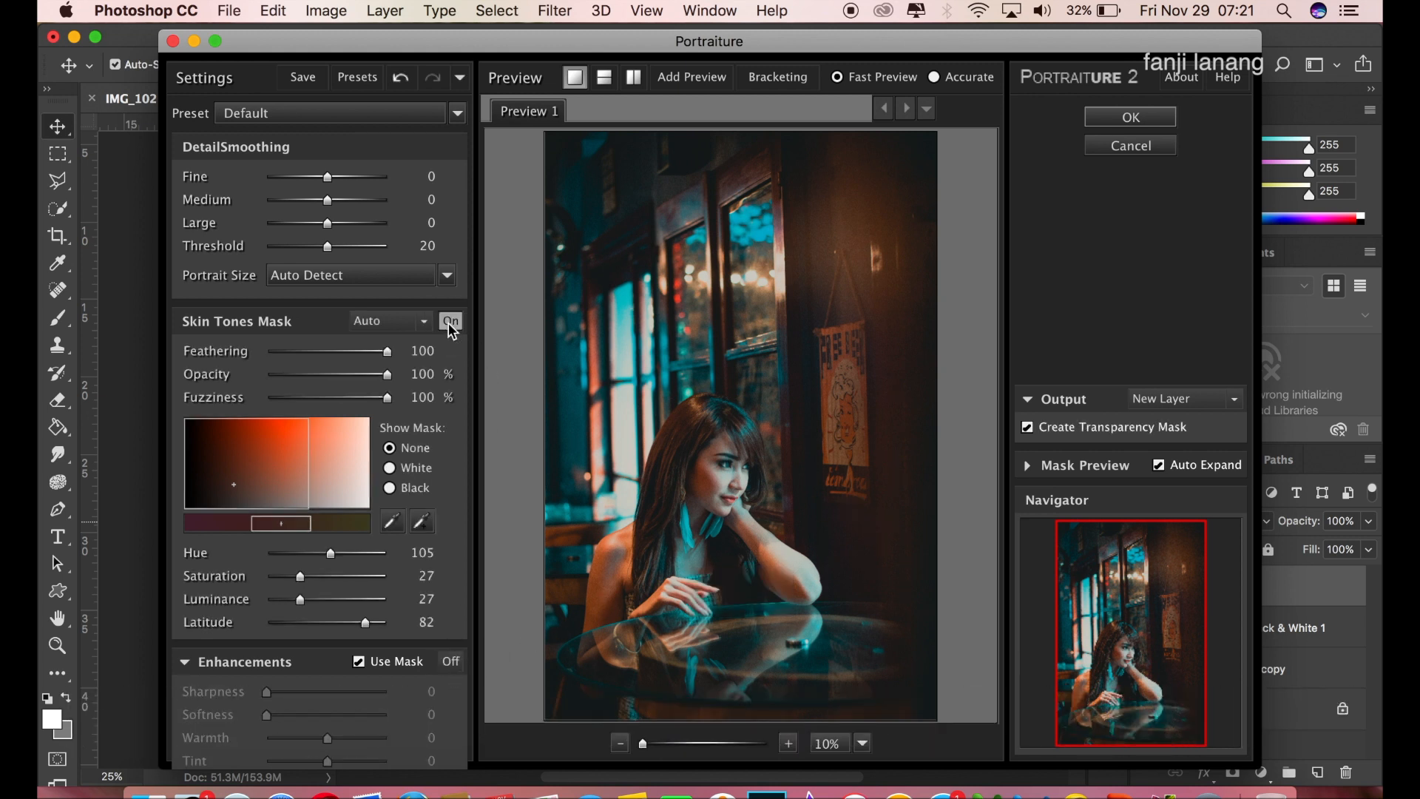
{"action": "left_click", "coordinate": [451, 322]}
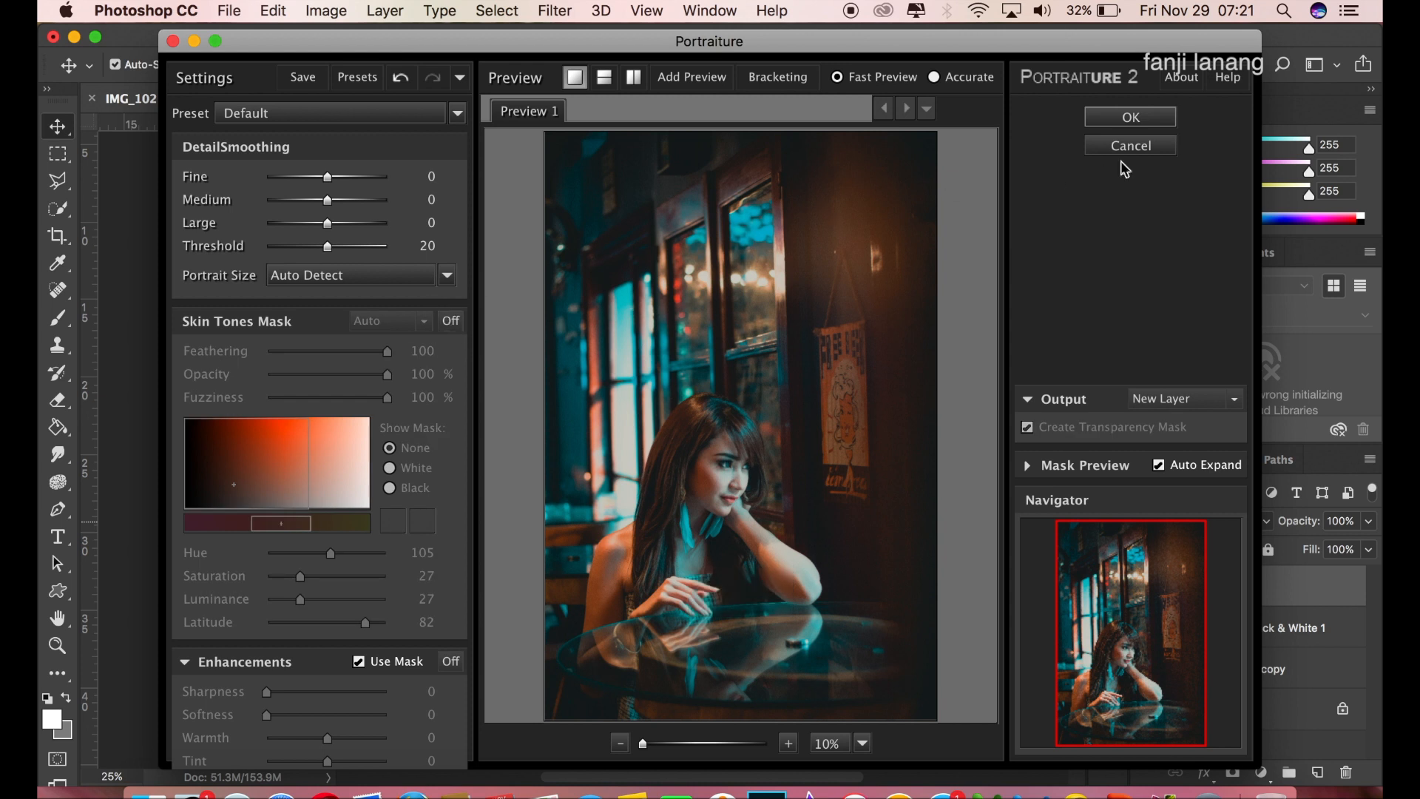
{"action": "left_click", "coordinate": [1130, 118]}
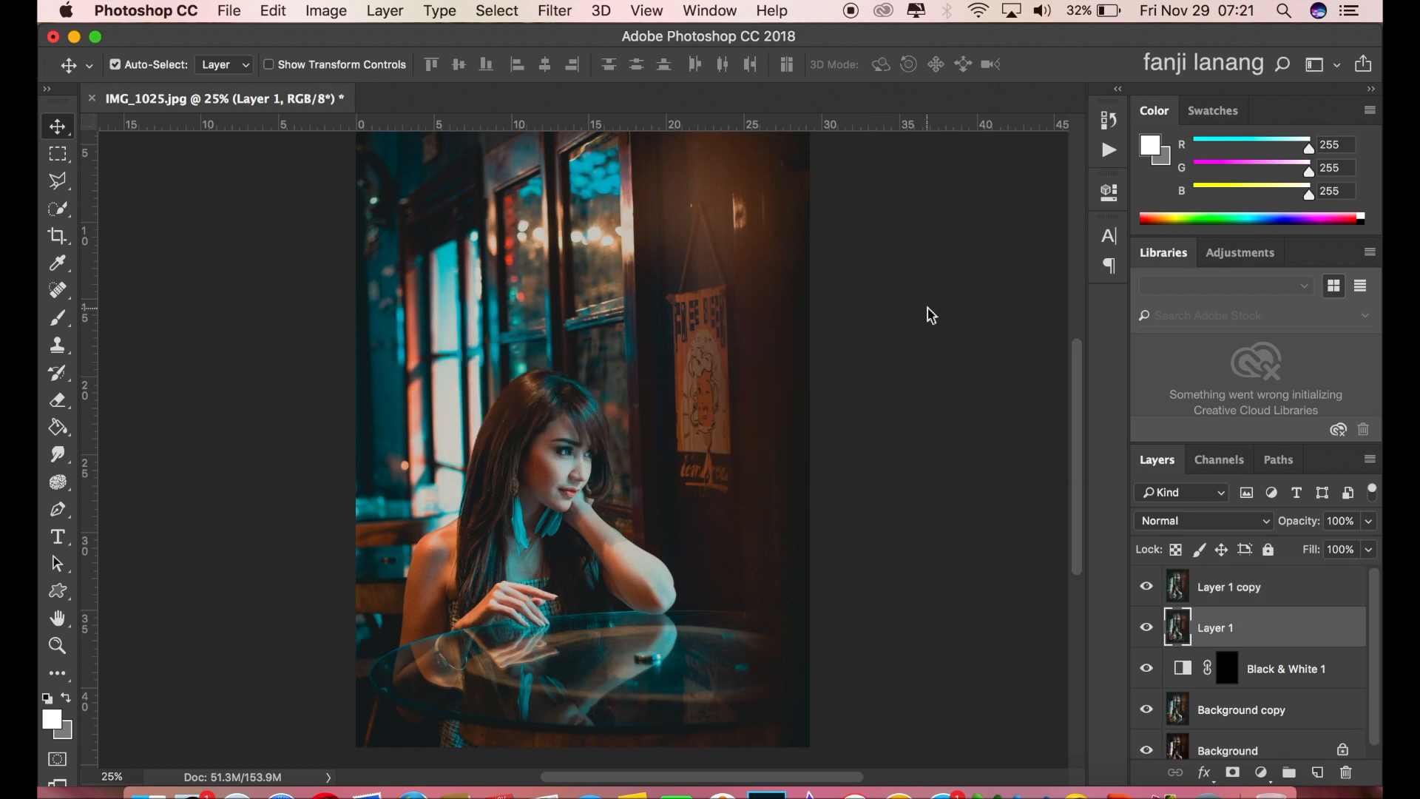
Duplicate the smoothed layer and apply a High Pass filter with a radius of 3.0 pixels to the duplicate
{"action": "left_click", "coordinate": [1234, 584]}
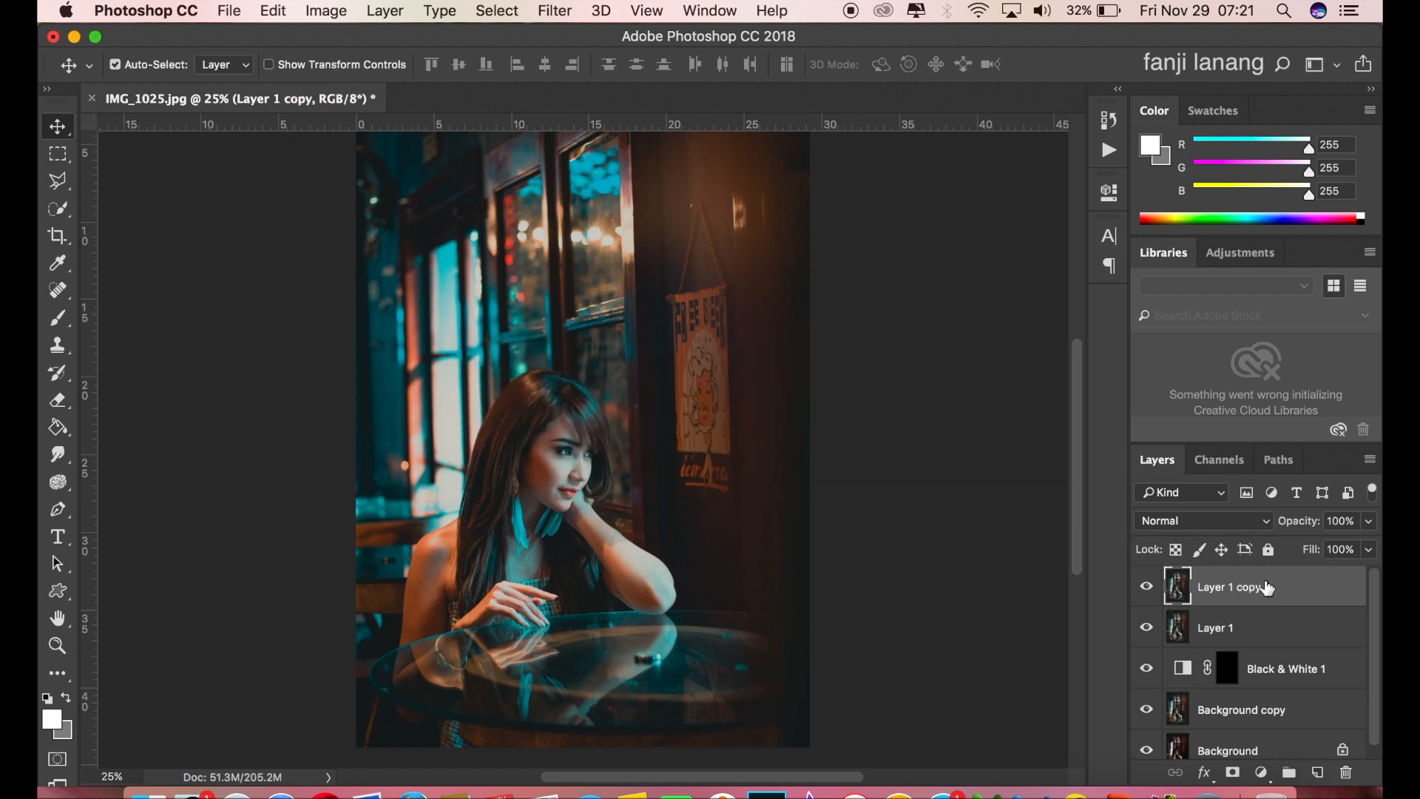
{"action": "left_click_drag", "start_coordinate": [1244, 591], "coordinate": [1319, 769]}
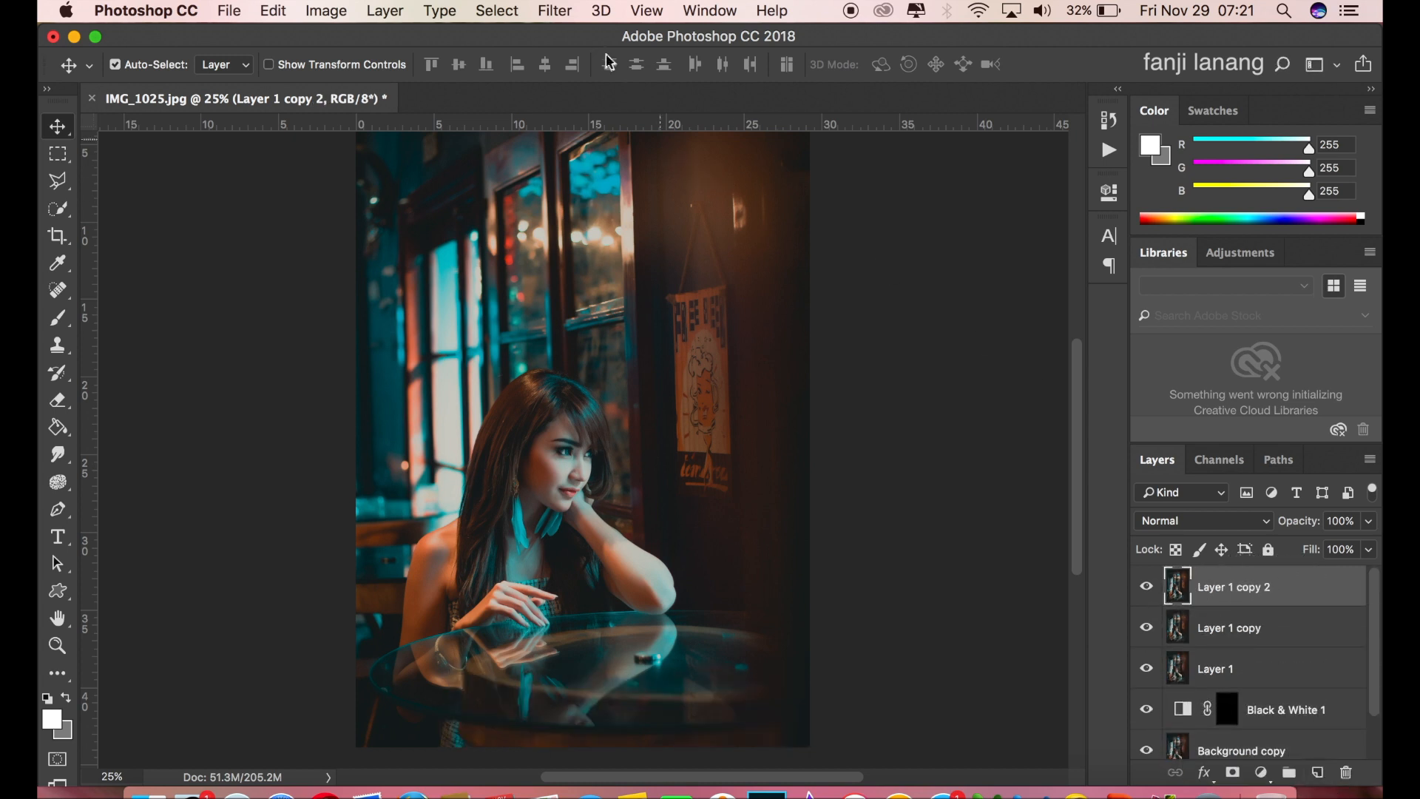
{"action": "left_click", "coordinate": [555, 15]}
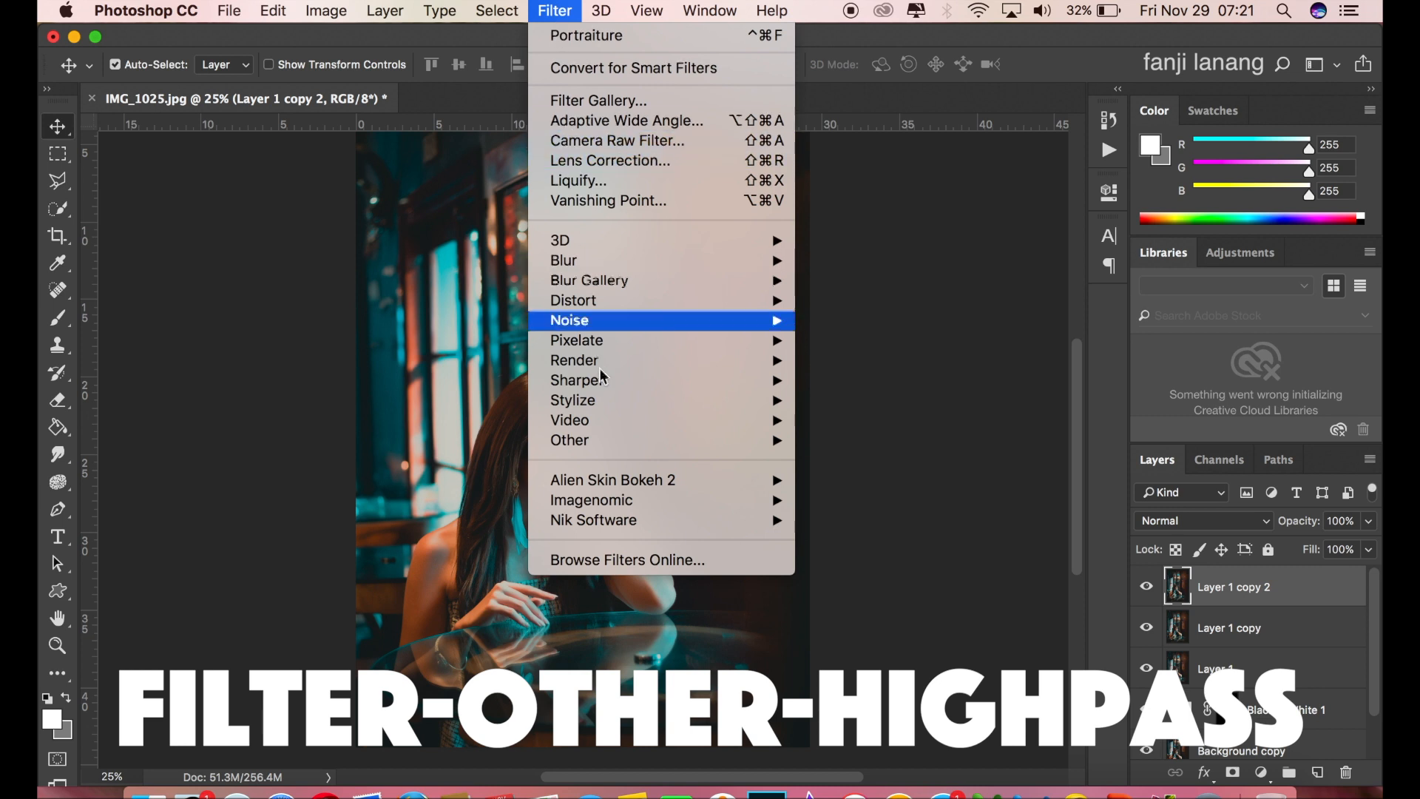
{"action": "mouse_move", "coordinate": [635, 442]}
{"action": "left_click", "coordinate": [857, 460]}
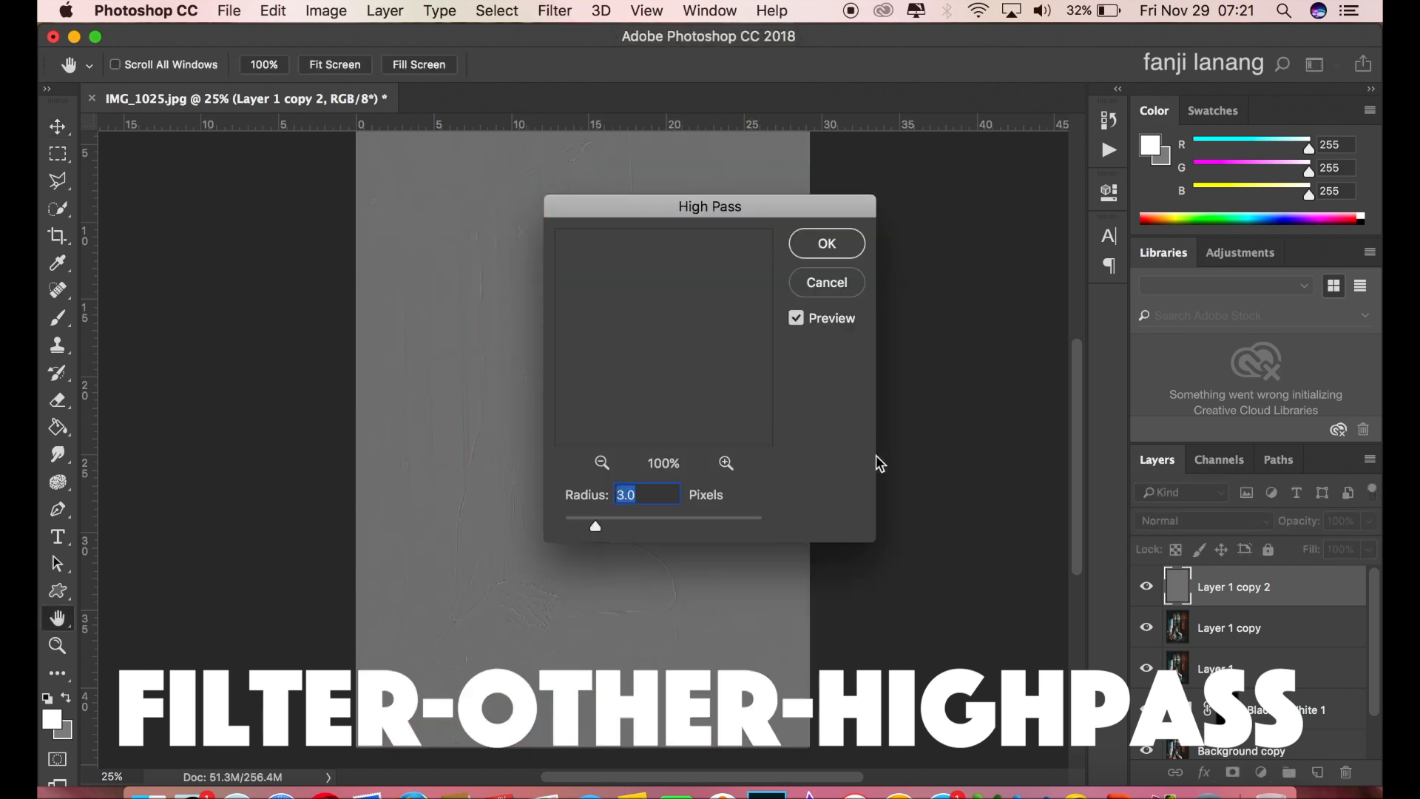
{"action": "left_click", "coordinate": [656, 492]}
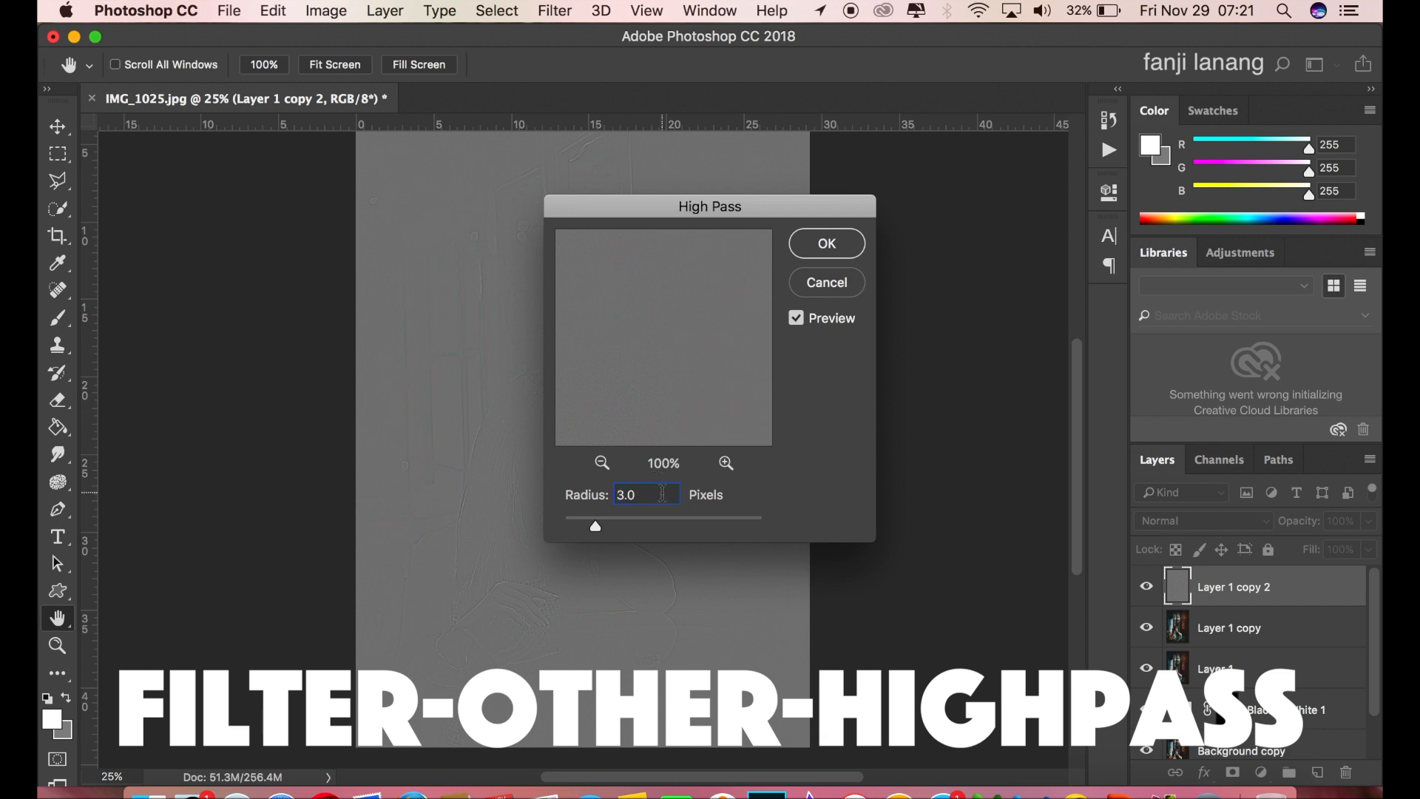
{"action": "left_click", "coordinate": [849, 244]}
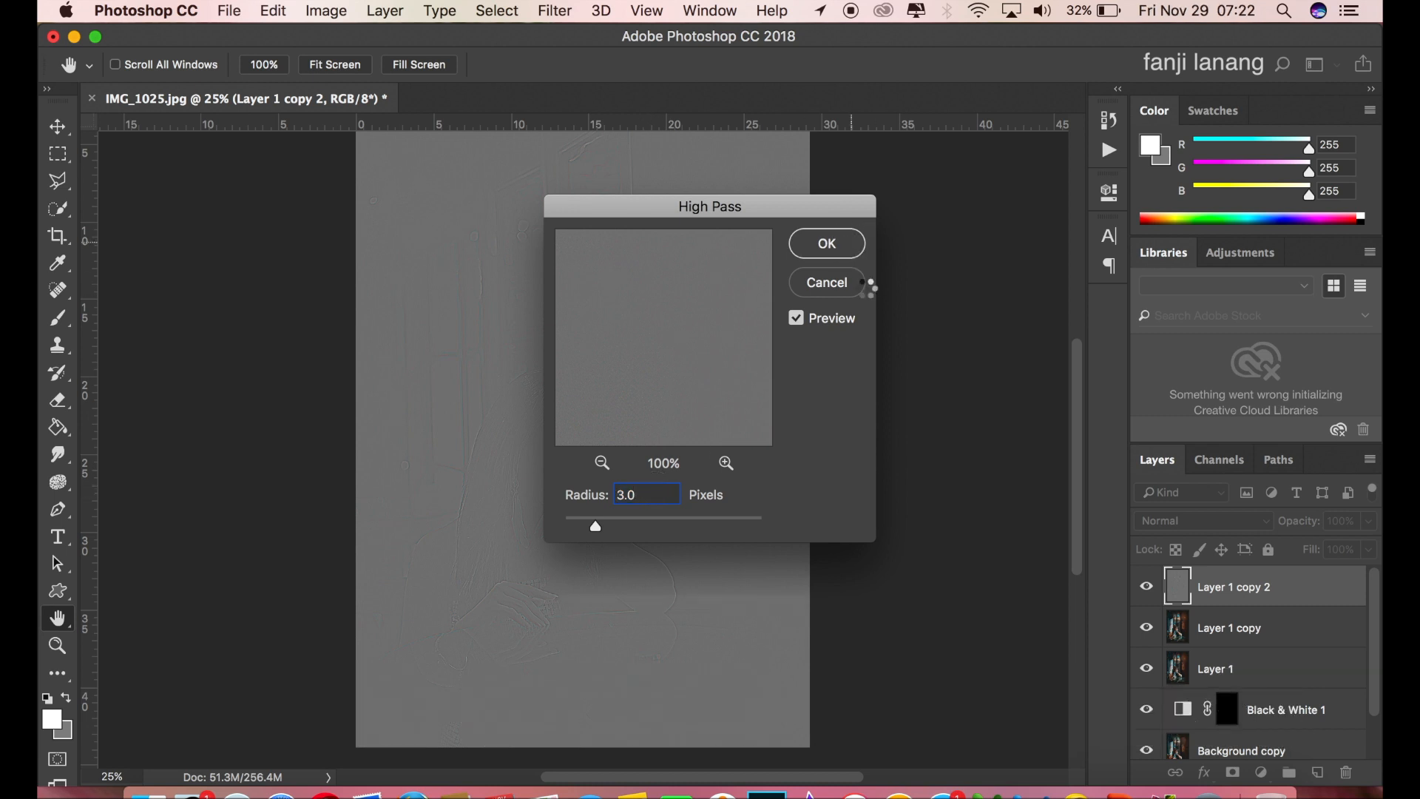
Set the High Pass layer's blending mode to Overlay
{"action": "left_click", "coordinate": [1178, 522]}
{"action": "scroll", "coordinate": [1190, 562], "scroll_direction": "down", "scroll_amount": 5}
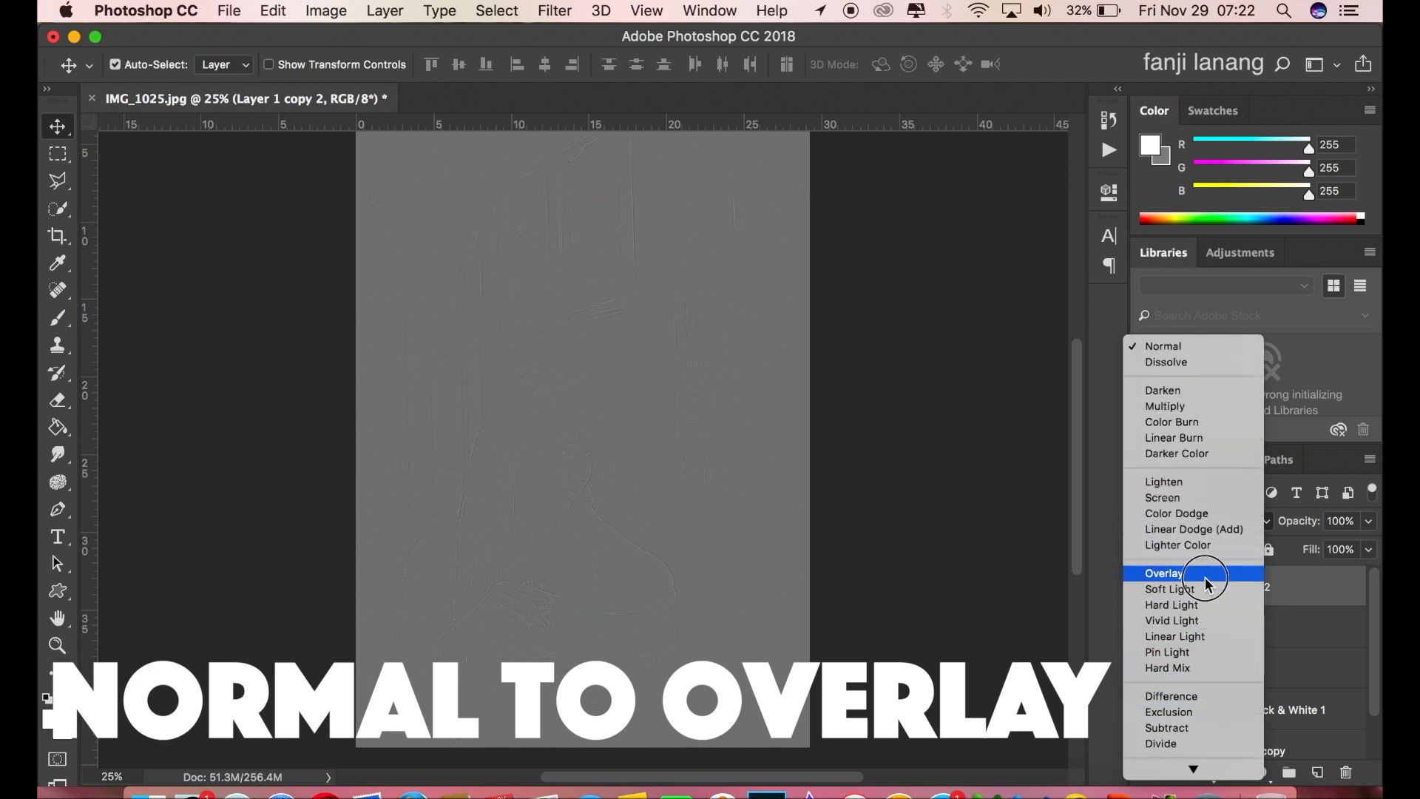
{"action": "left_click", "coordinate": [1202, 576]}
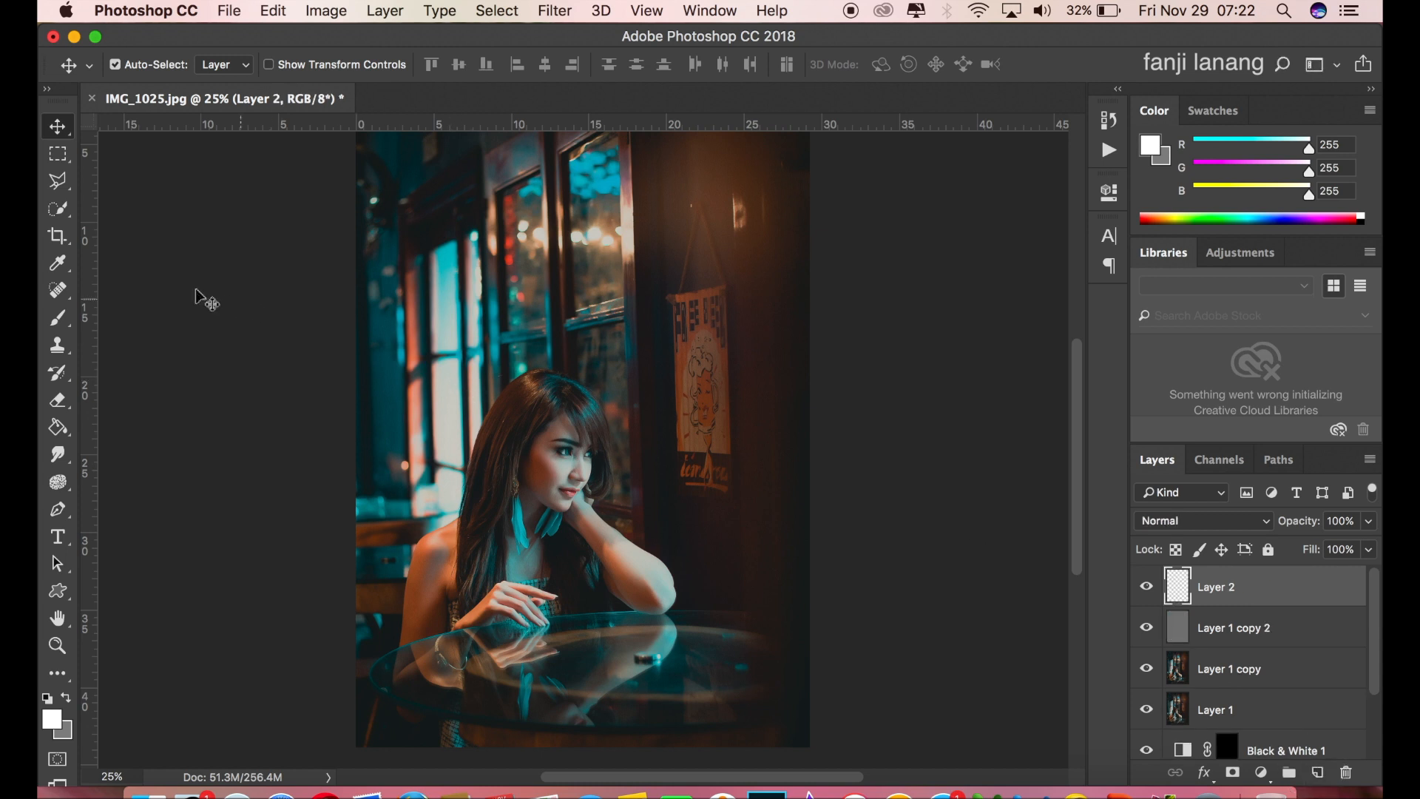
Set up the Brush tool with the signature brush preset at size 700 for the blank top layer
{"action": "left_click", "coordinate": [53, 316]}
{"action": "left_click", "coordinate": [151, 65]}
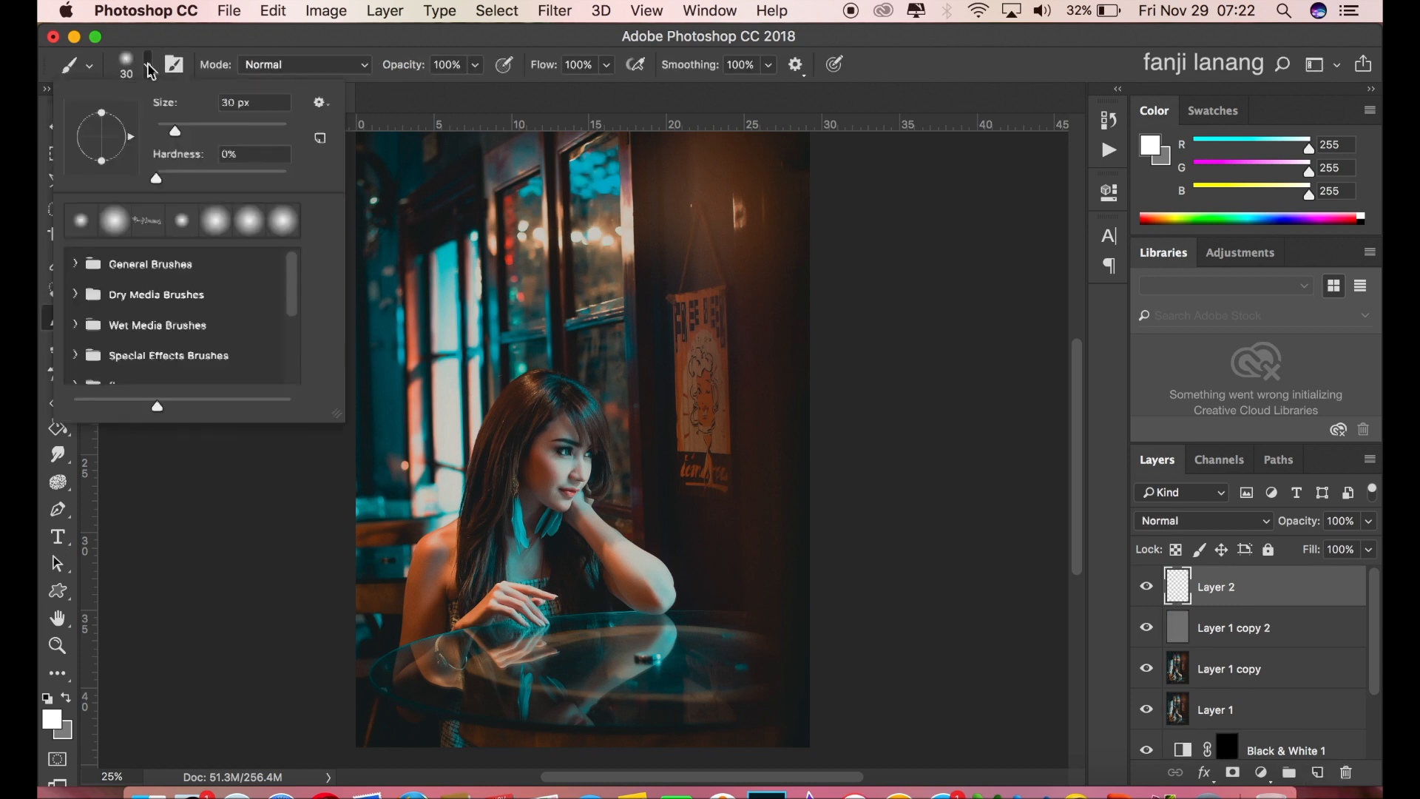
{"action": "left_click", "coordinate": [147, 220]}
{"action": "left_click", "coordinate": [998, 64]}
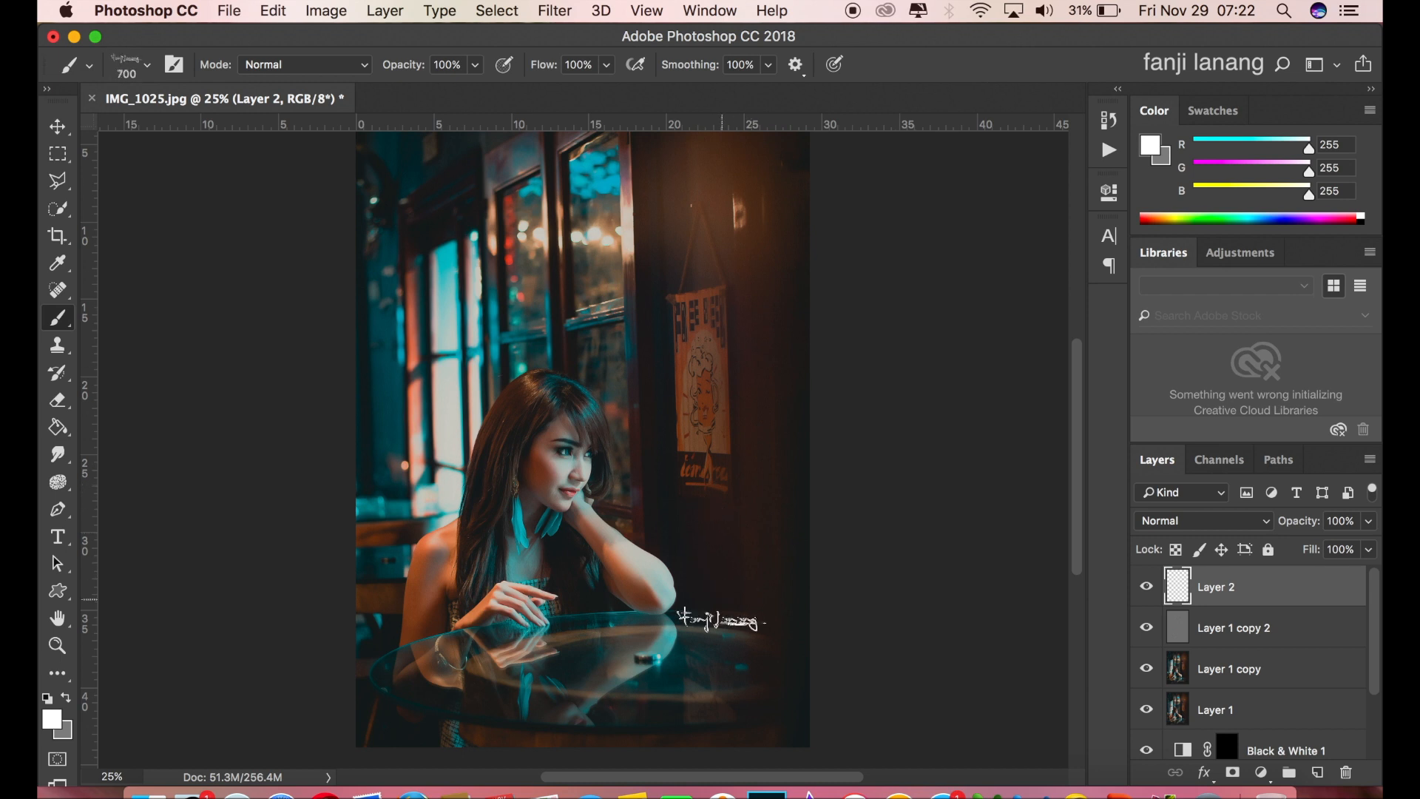
{"action": "key", "text": "bracketleft"}
{"action": "key", "text": "bracketleft"}
{"action": "key", "text": "bracketleft"}
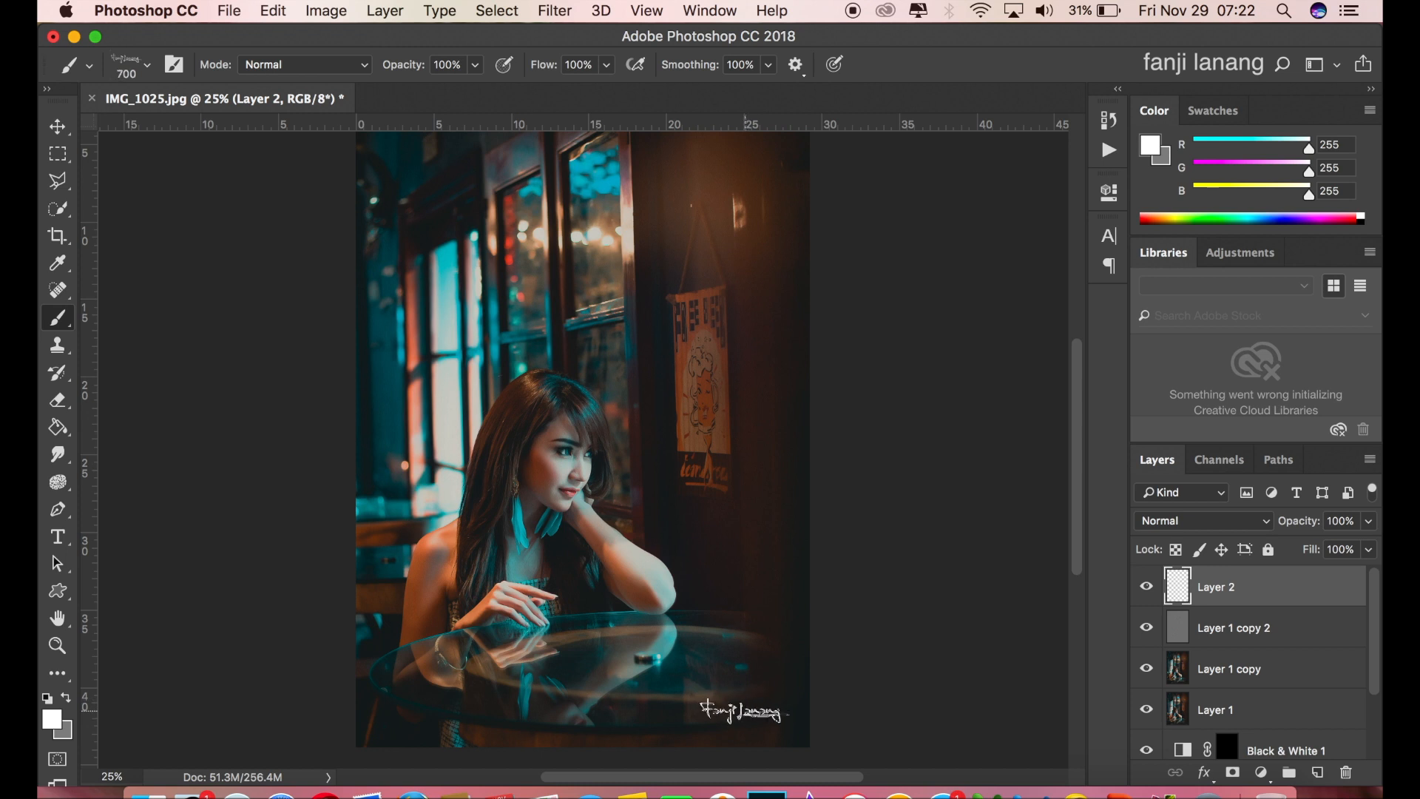